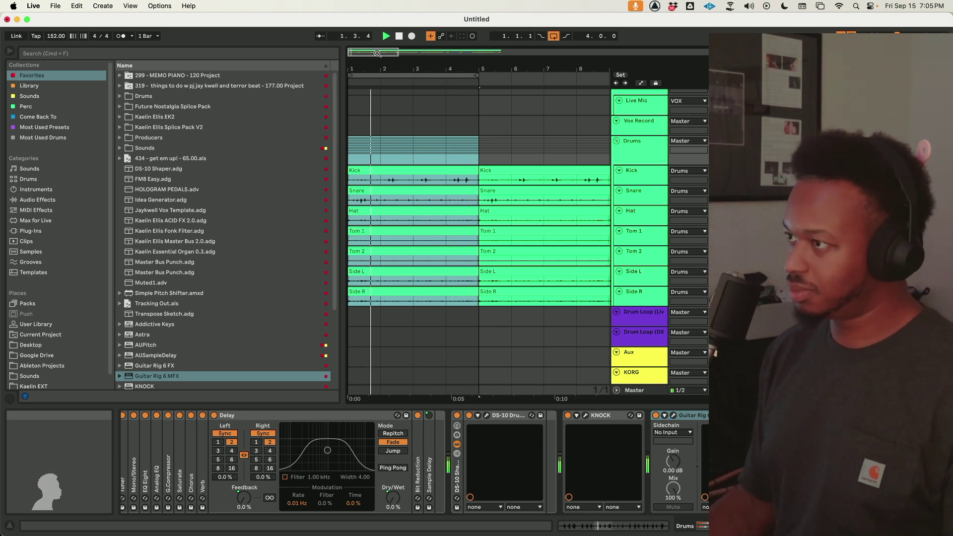
Step: Extend the arrangement loop region from bar 1 to bar 25 so it spans 24 bars
drag(376, 54, 376, 31)
scroll(440, 166, down, 5)
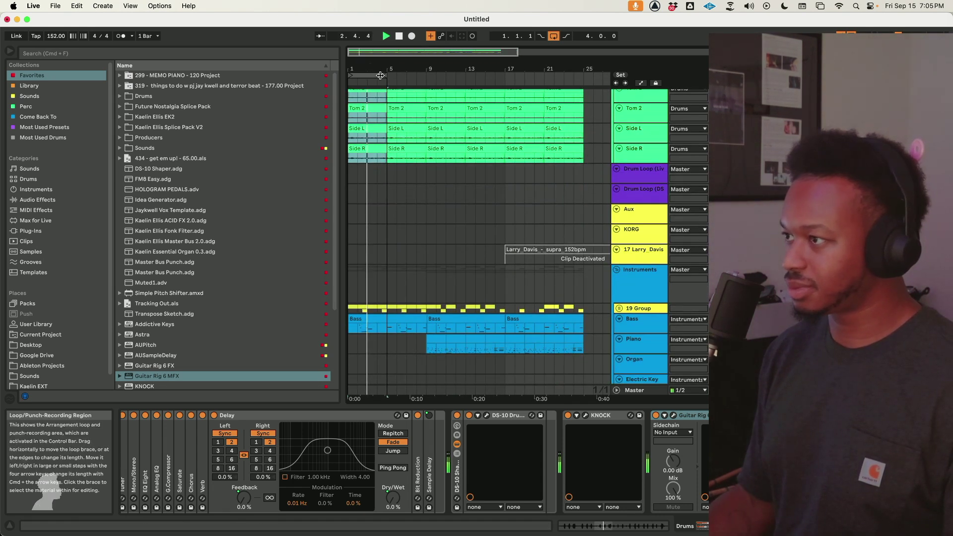
drag(380, 75, 582, 76)
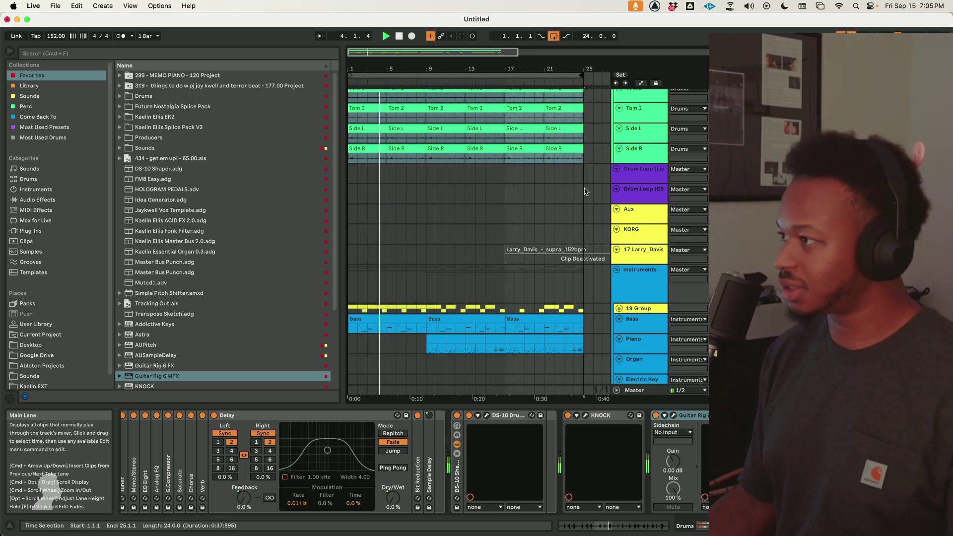
Step: Try the Reverb Dry/Wet macro on the Drums group's Kaelin Ellis ACID FX 2.0 rack and set Delay Amount to 68%
scroll(585, 192, up, 8)
scroll(306, 430, left, 5)
scroll(306, 430, left, 2)
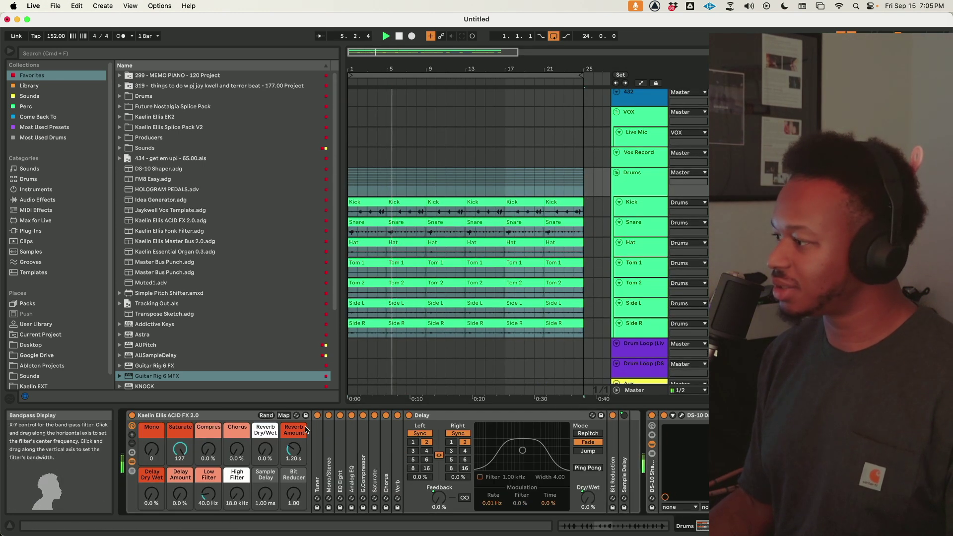
drag(265, 450, 266, 432)
drag(180, 494, 180, 491)
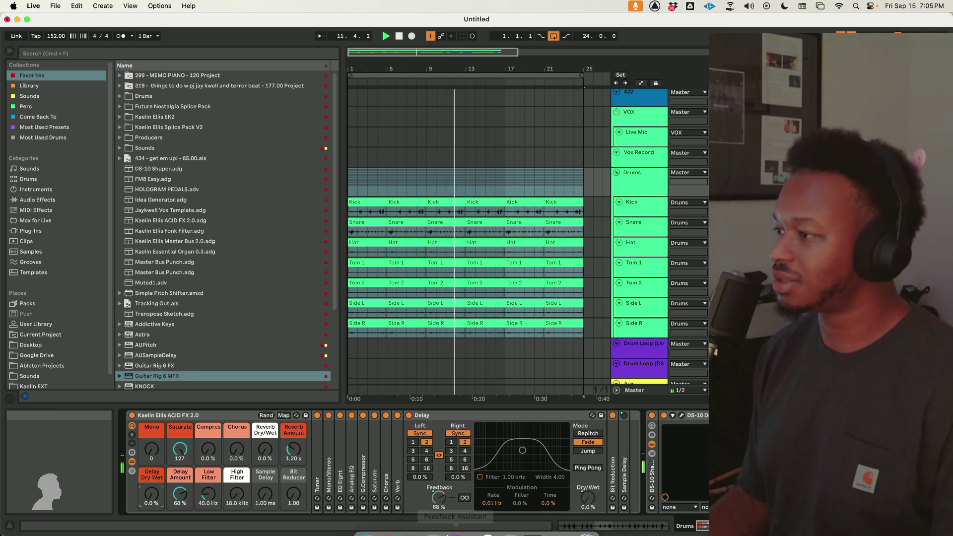
Step: Inspect the Guitar Rig 6 MFX effect on the Instruments group and close its plug-in window
scroll(644, 298, down, 5)
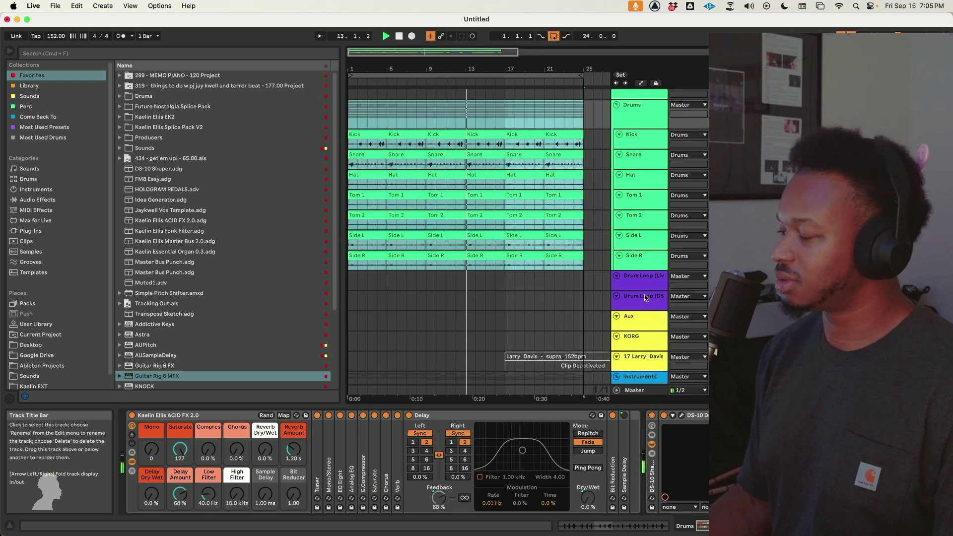
click(643, 309)
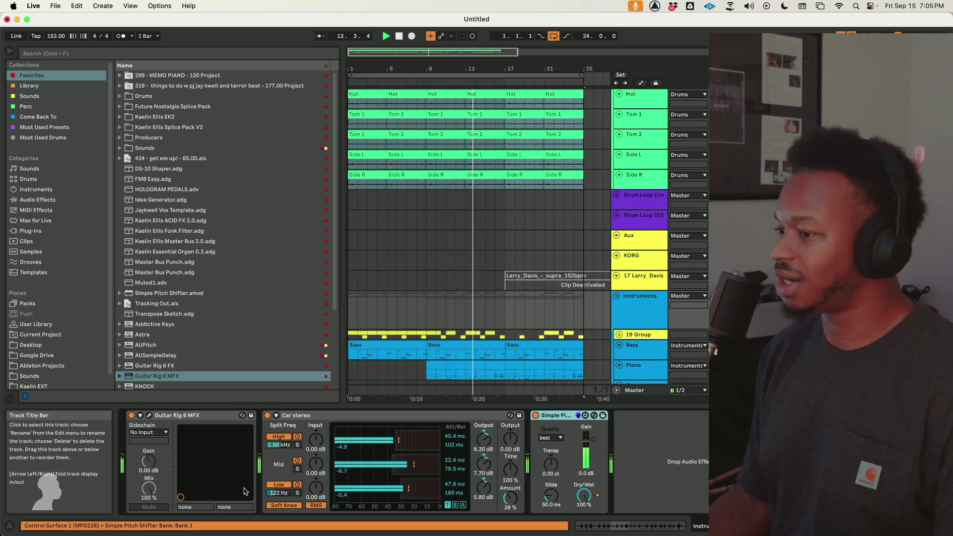
click(149, 415)
click(211, 61)
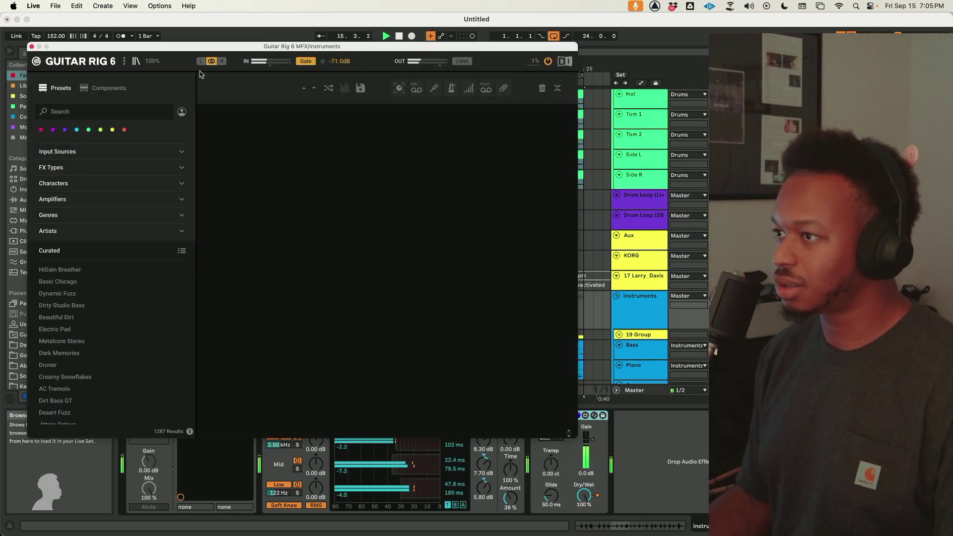
click(33, 47)
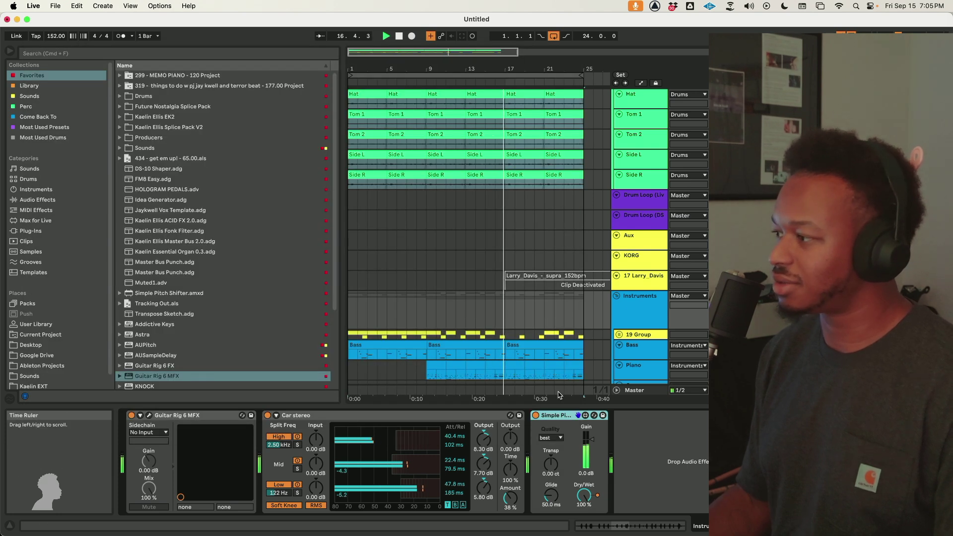
Step: Check the Piano track's devices and set the Car stereo effect's Amount on the Instruments group to 61%
click(662, 369)
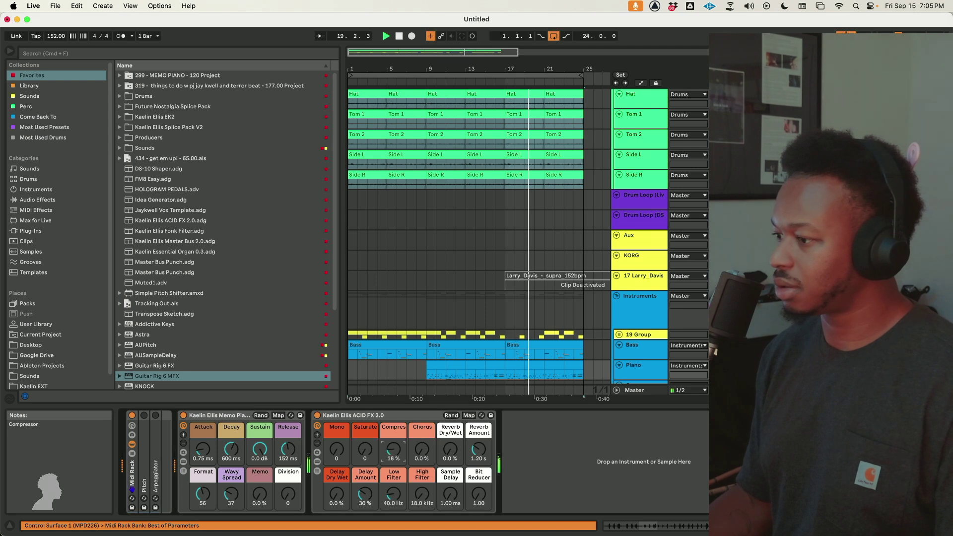
click(633, 316)
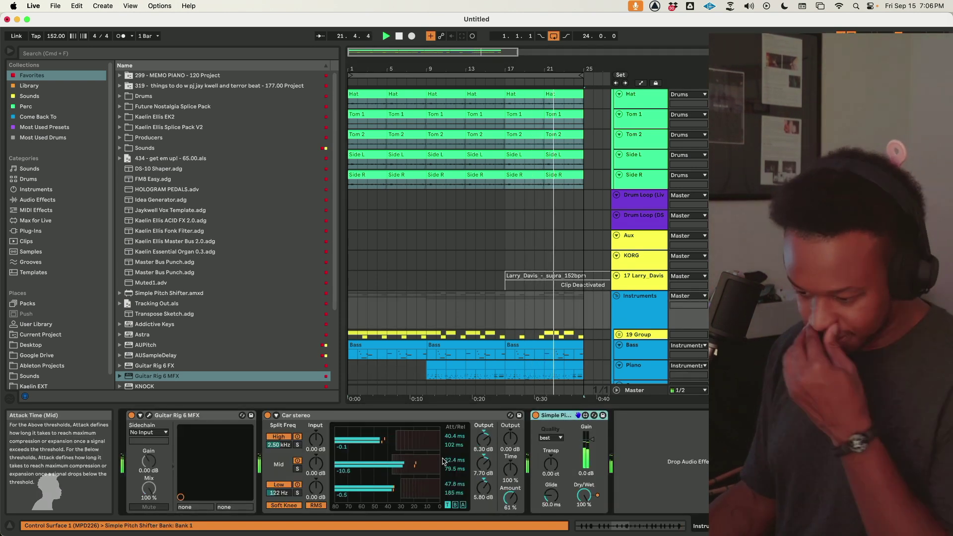
Step: Switch to Chrome and save the supra_no_metronome152bpm WAV from Discord's sample-library channel to Downloads
click(433, 521)
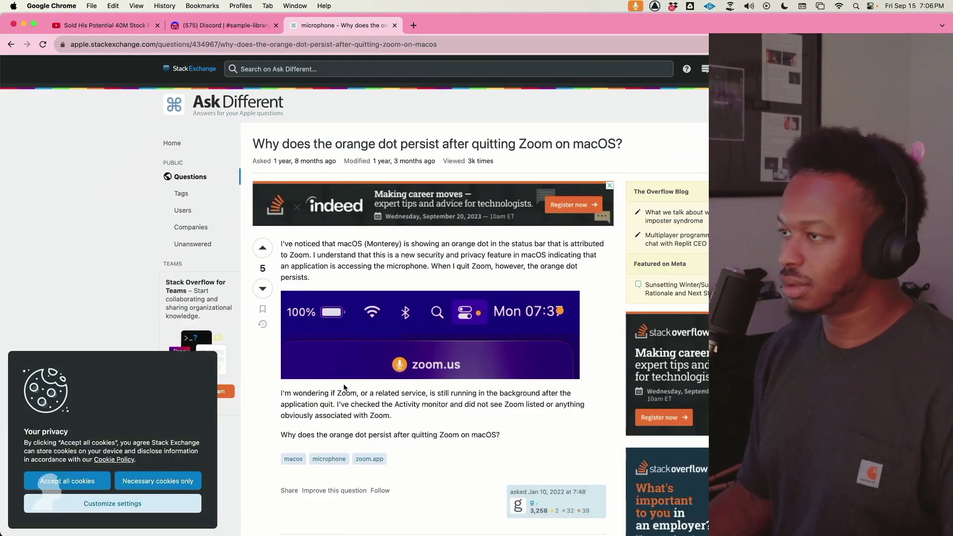
click(220, 26)
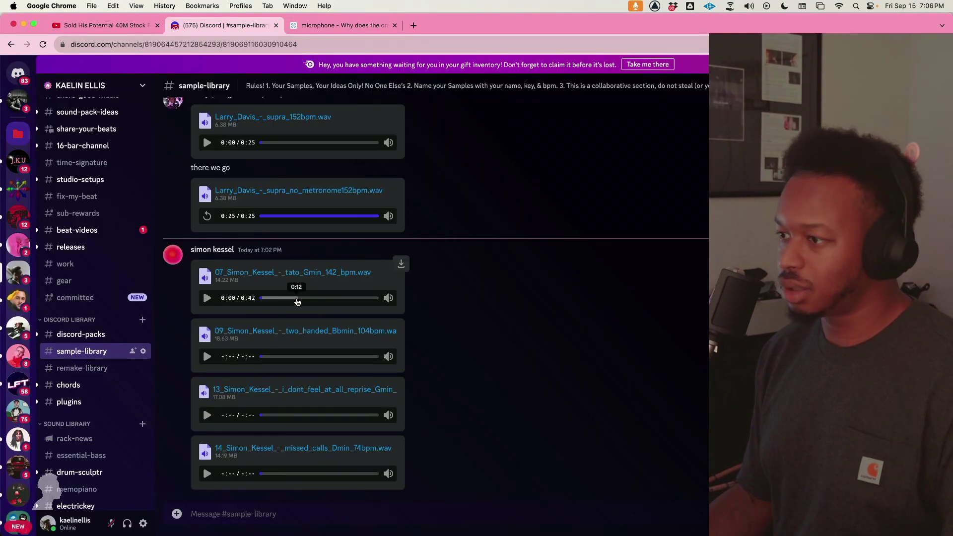
scroll(520, 334, up, 3)
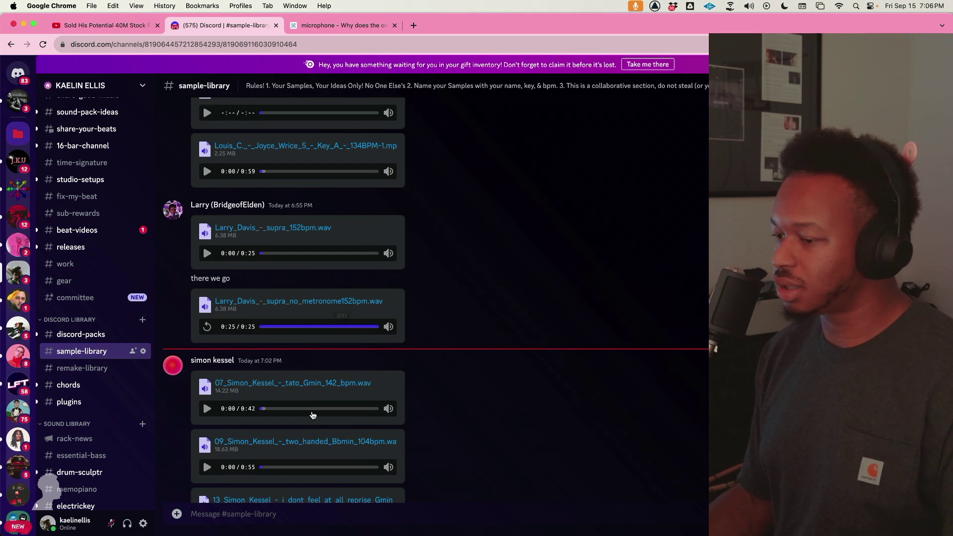
click(401, 294)
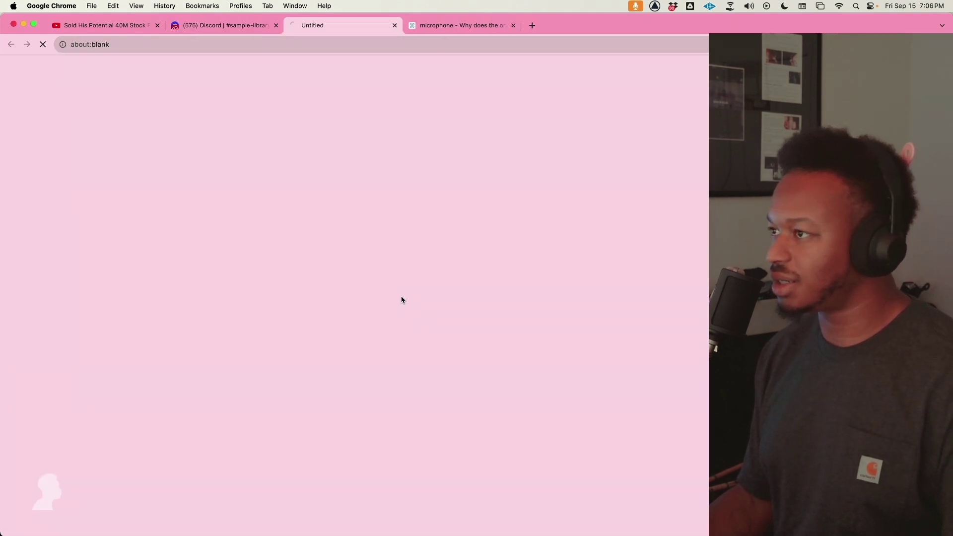
key(Return)
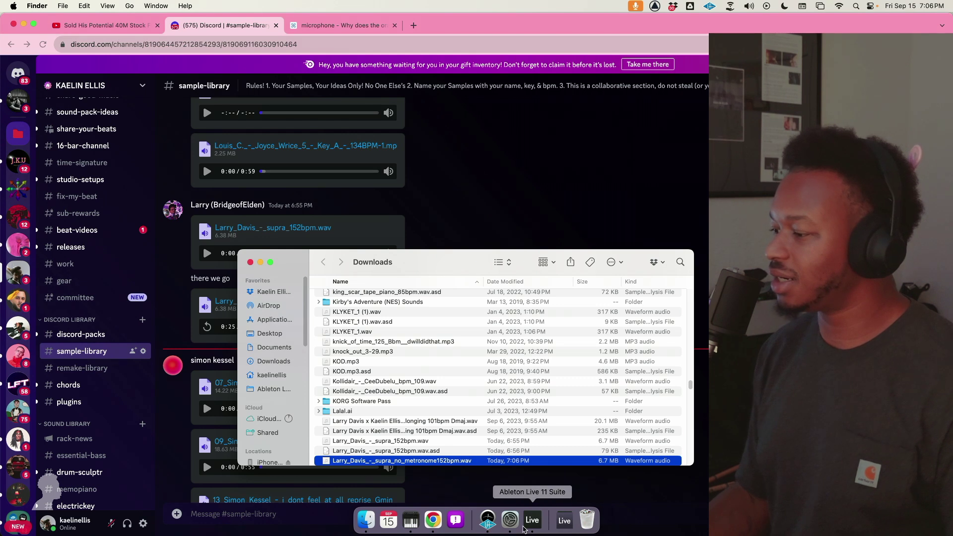
Step: Switch to Ableton Live and paste the no-metronome supra sample at bar 17 on track 17, over the deactivated clip
click(523, 530)
scroll(387, 270, down, 5)
scroll(443, 284, up, 5)
scroll(413, 287, up, 1)
click(356, 306)
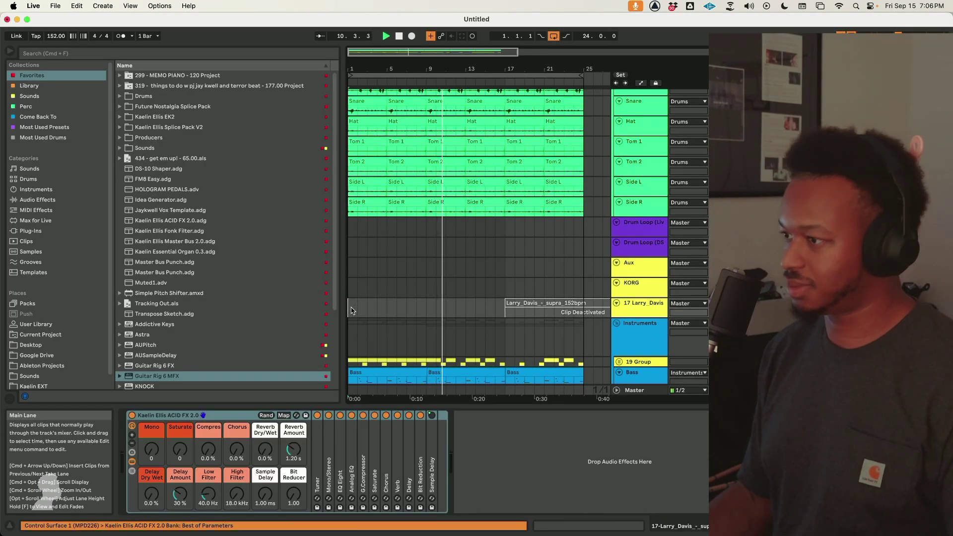
click(351, 297)
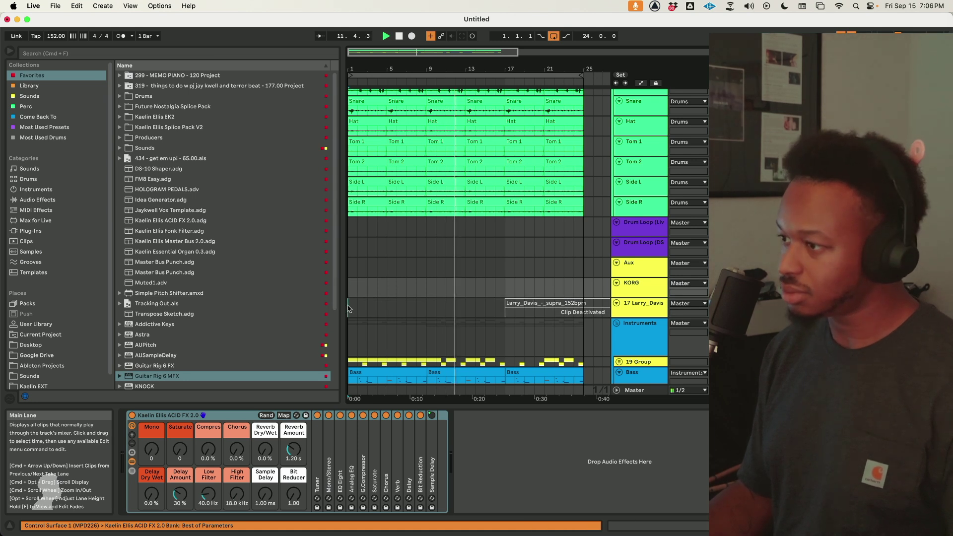
click(348, 308)
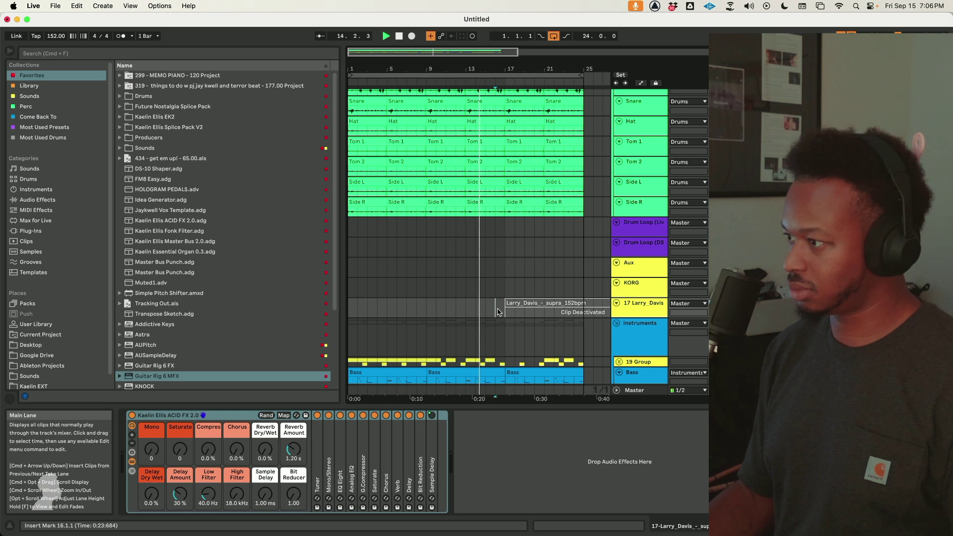
key(super+v)
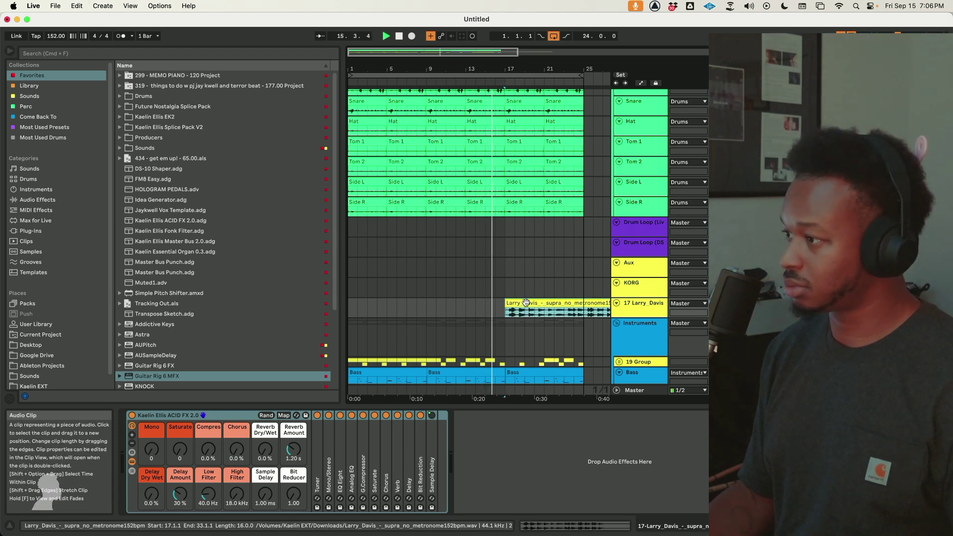
Step: Turn off Warp for the pasted supra clip and set its track's Sample Delay macro to 119 ms
double_click(527, 302)
click(238, 435)
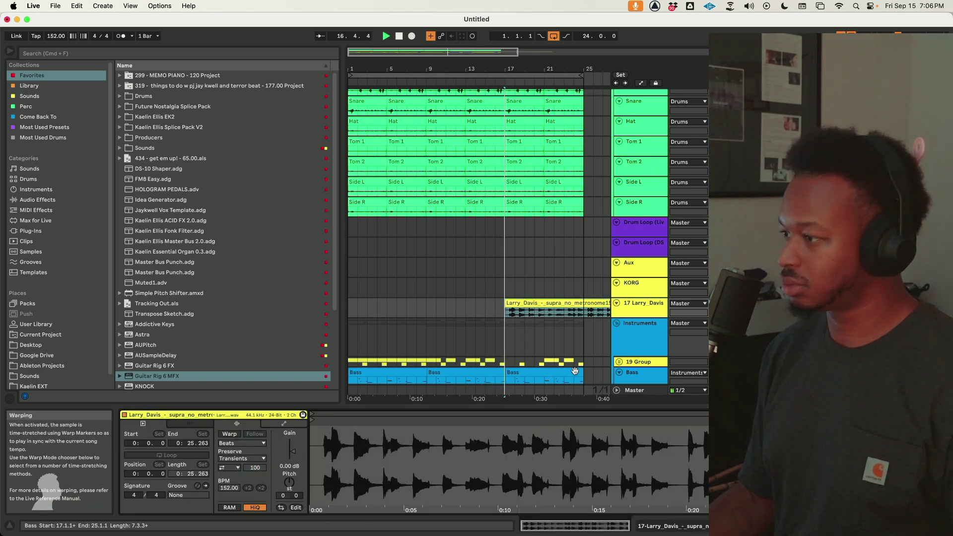
click(625, 316)
double_click(624, 316)
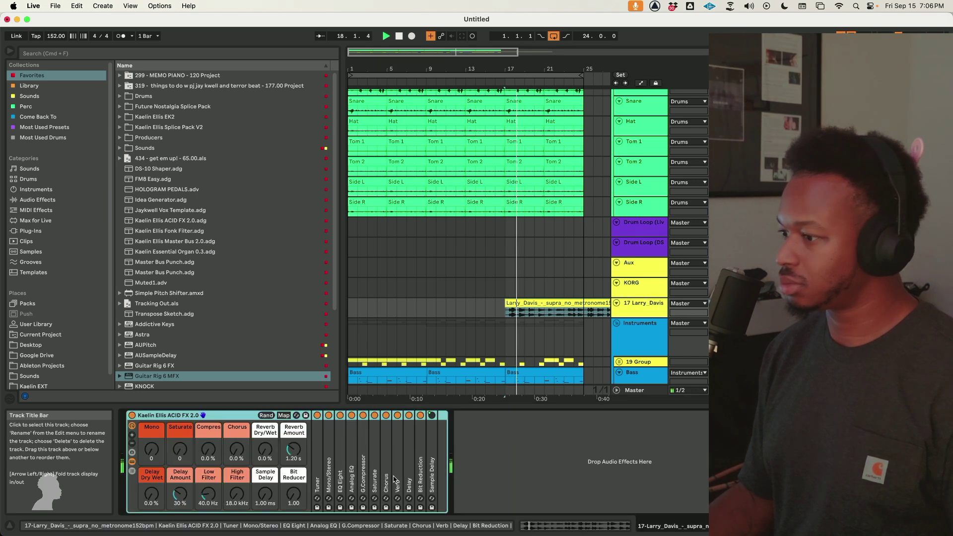
click(265, 494)
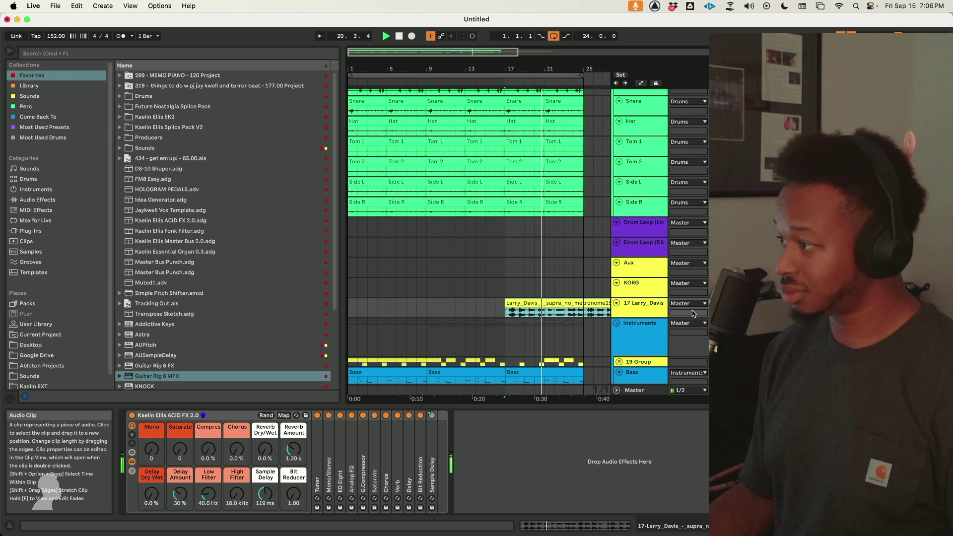
Step: Move the supra clip to start at bar 1 and set its track's Sample Delay macro to 70.5 ms
click(549, 305)
drag(571, 304, 411, 311)
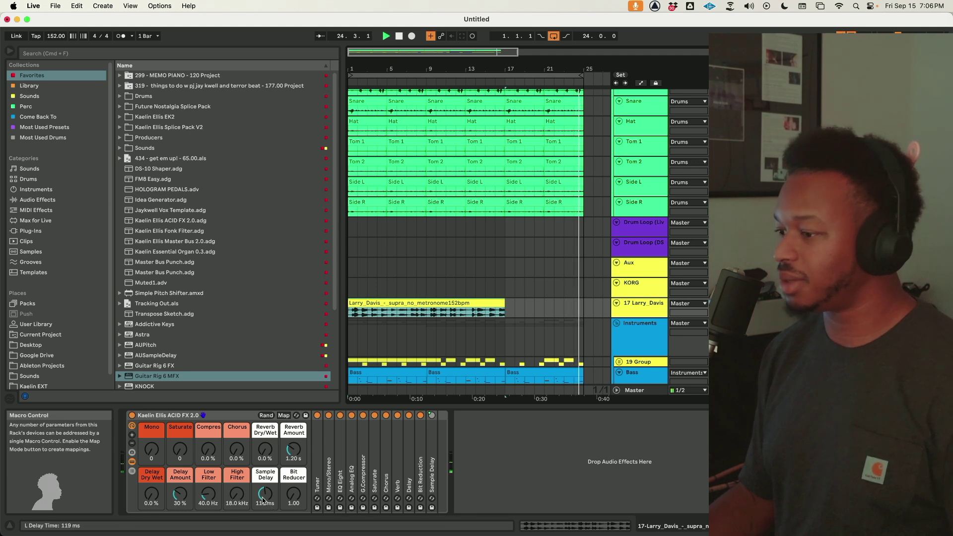
drag(265, 494, 265, 517)
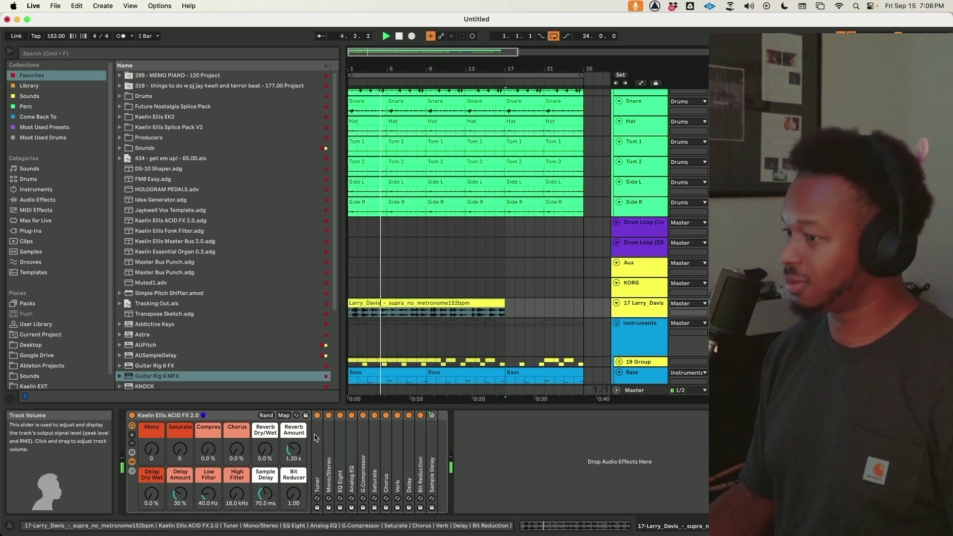
click(393, 313)
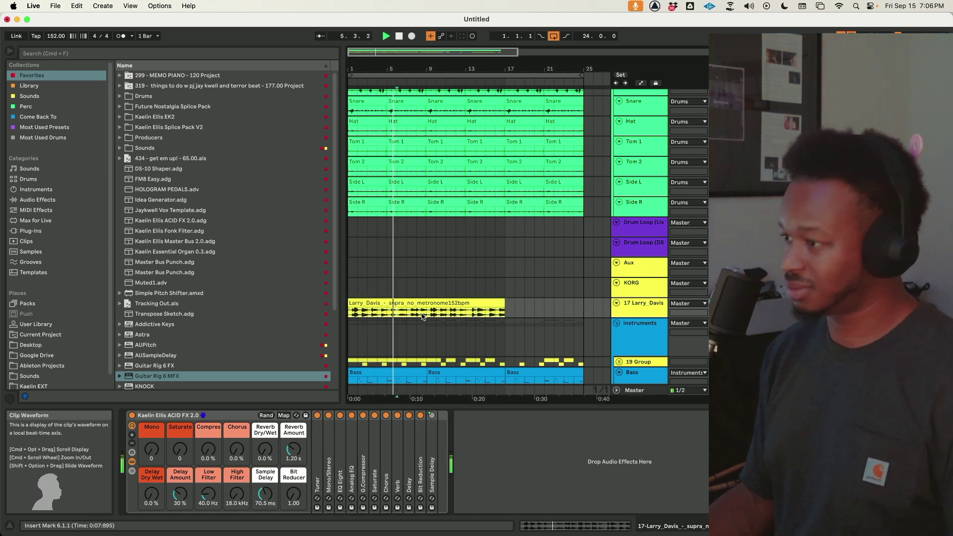
scroll(481, 256, up, 5)
scroll(485, 255, down, 6)
click(383, 294)
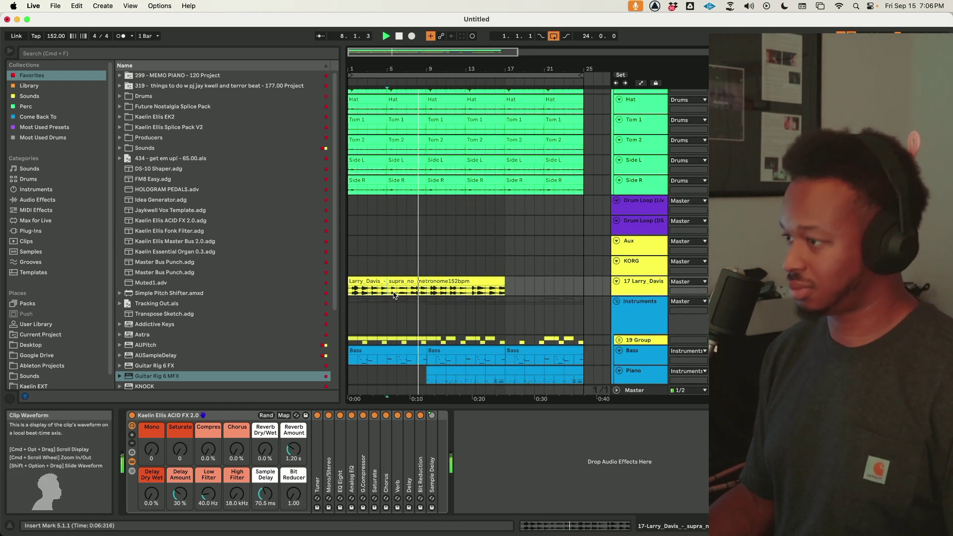
drag(397, 293, 400, 293)
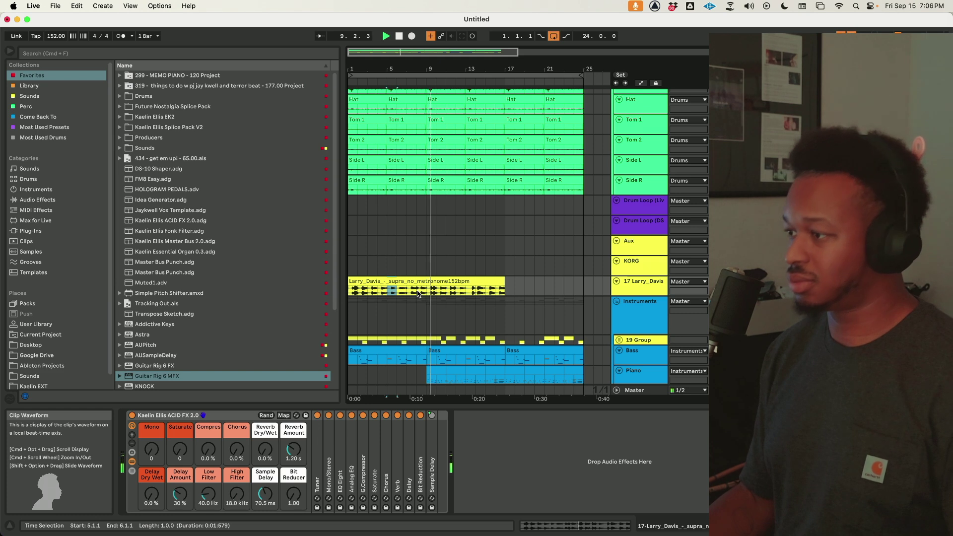
click(363, 294)
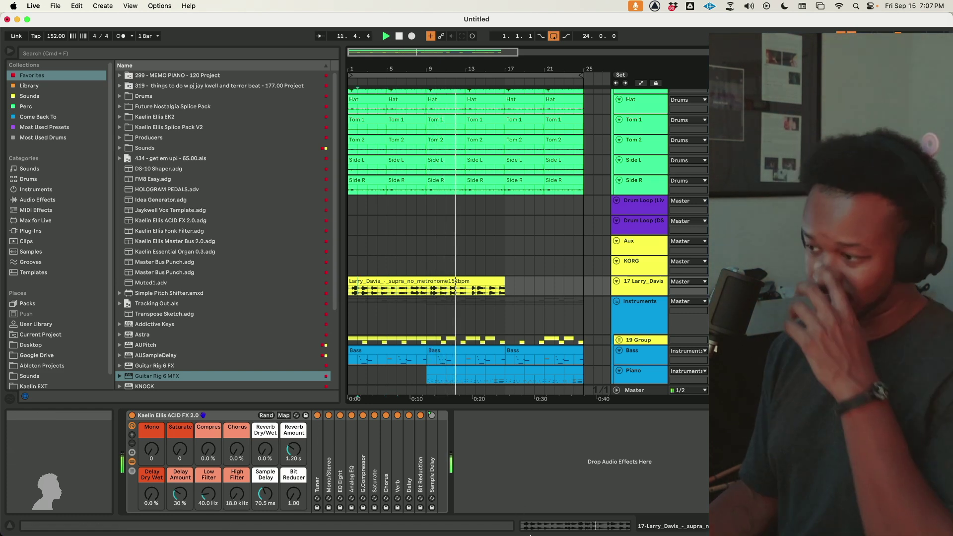
Step: Switch to Discord in Chrome and save Ceedub_hook_acapella_152.wav from the sample-library channel to Downloads
click(433, 525)
scroll(402, 366, down, 4)
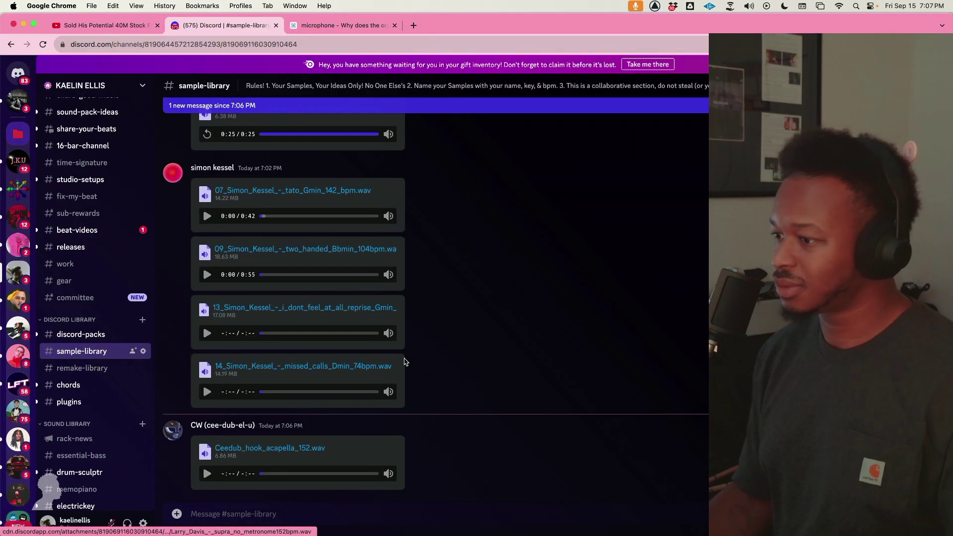
click(402, 441)
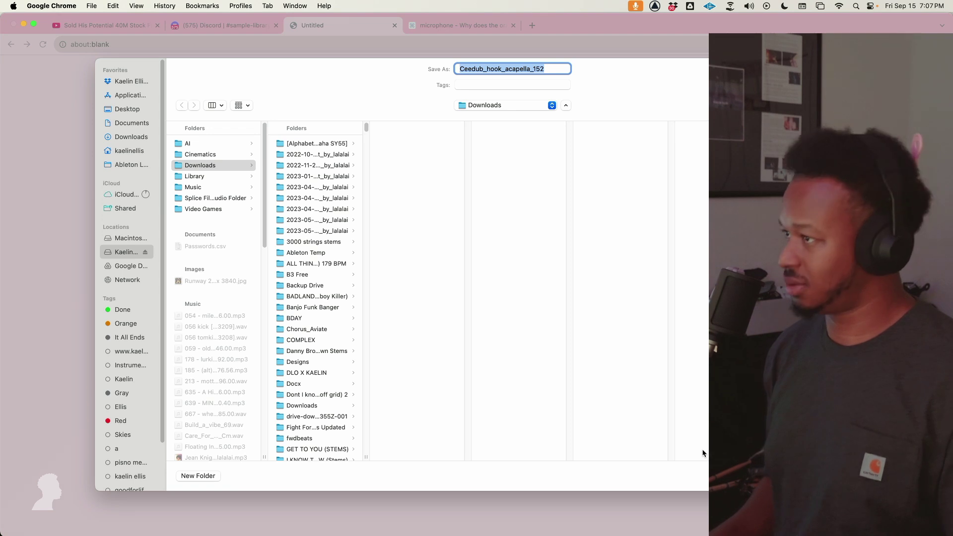
key(Return)
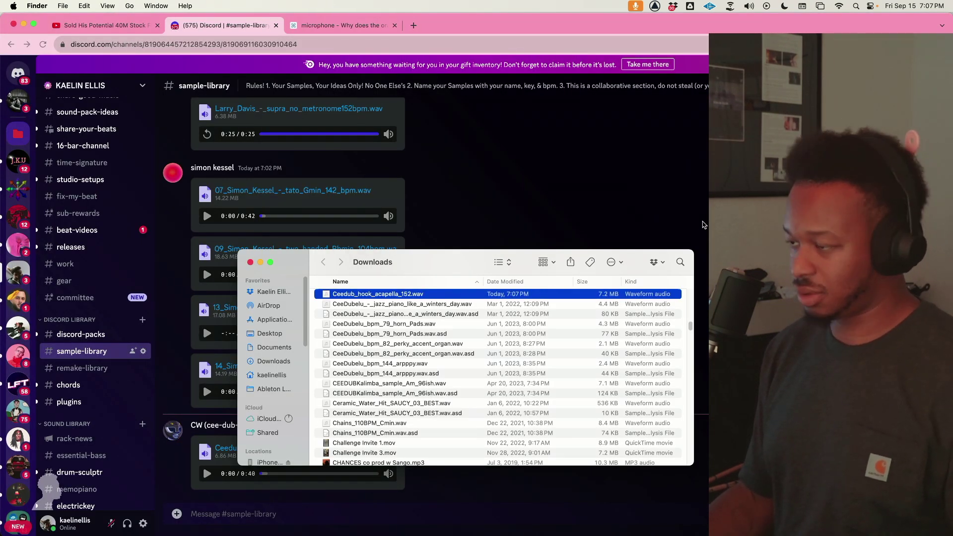
Step: In Ableton Live, set the supra track's rack to Reverb Dry/Wet 36%, Reverb Amount 3.10 s and Chorus 100%, and expand the Chorus device
click(531, 521)
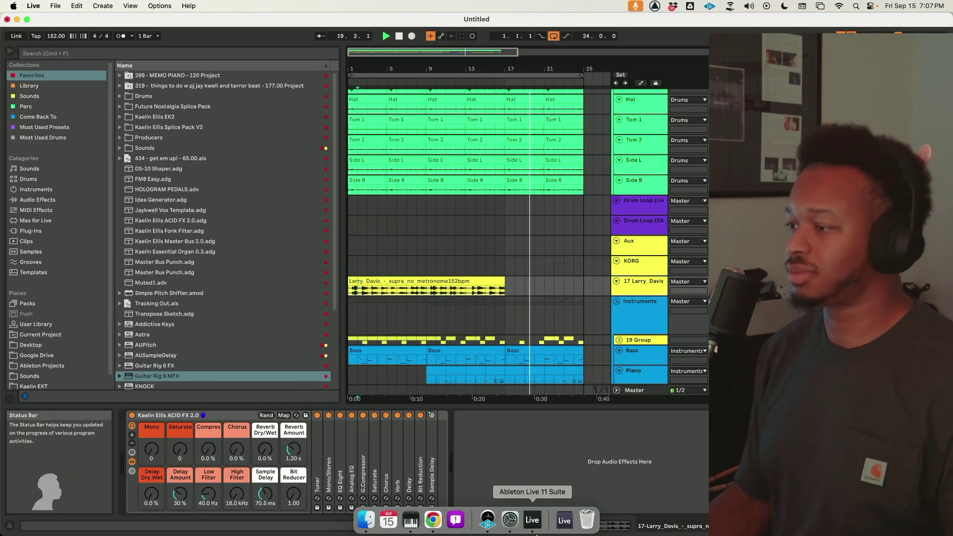
click(477, 278)
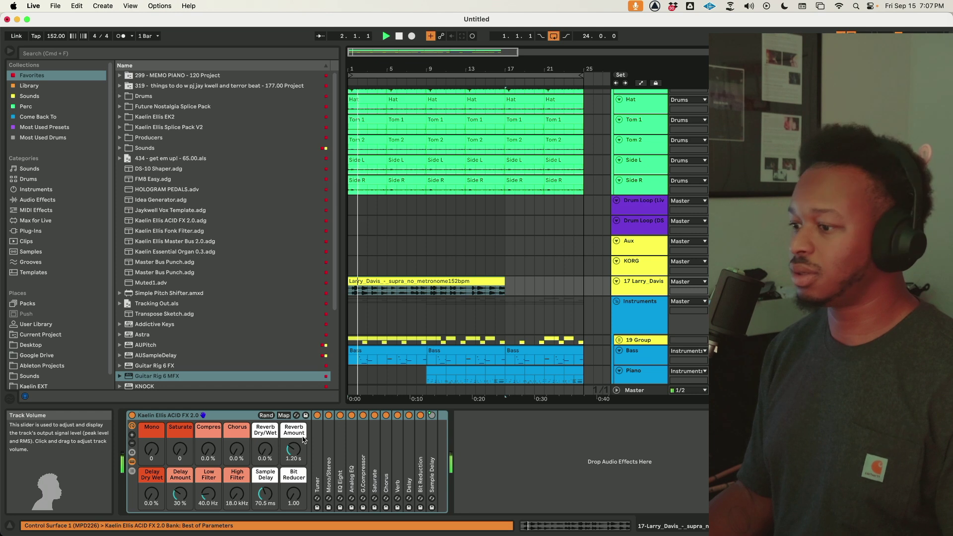
drag(265, 450, 265, 432)
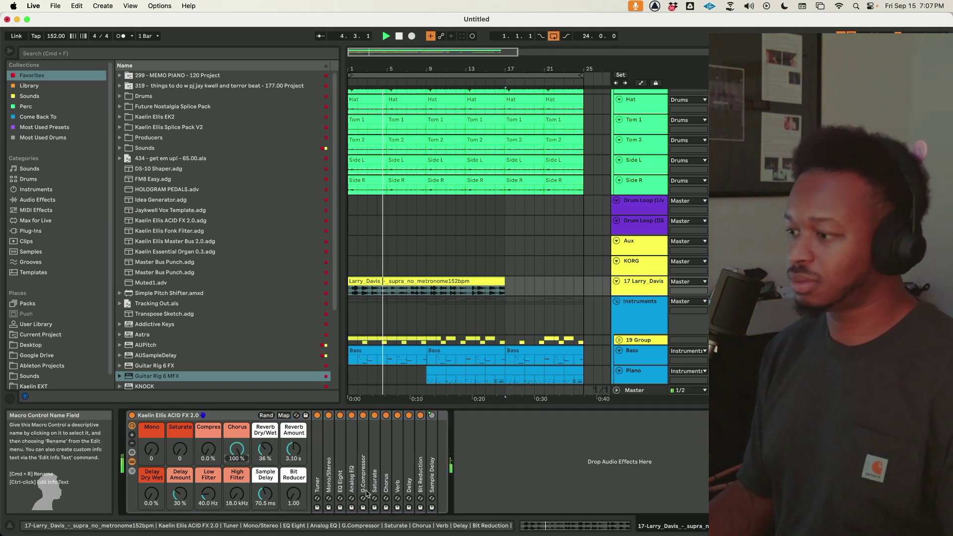
click(386, 471)
double_click(385, 470)
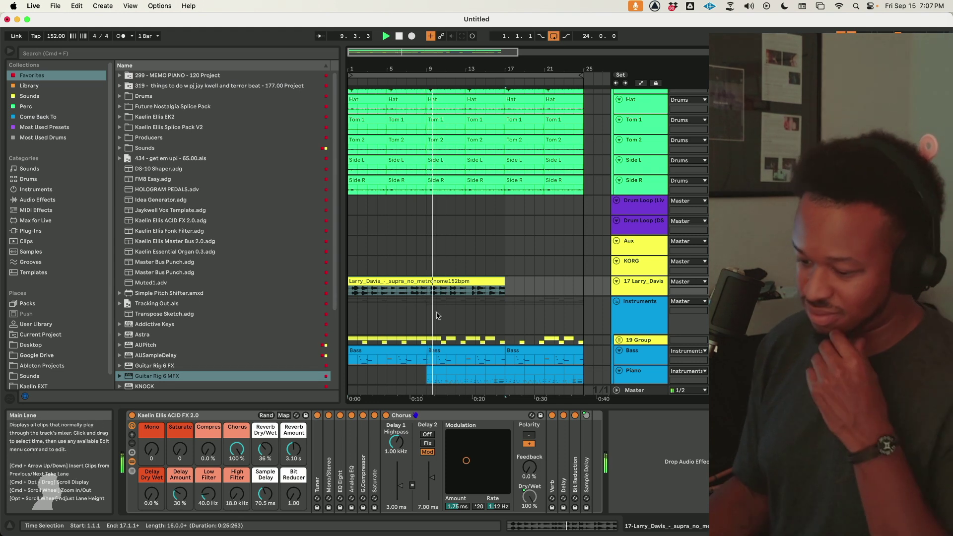
Step: Deactivate the Piano track's clips from bar 17 to bar 25
scroll(463, 333, down, 2)
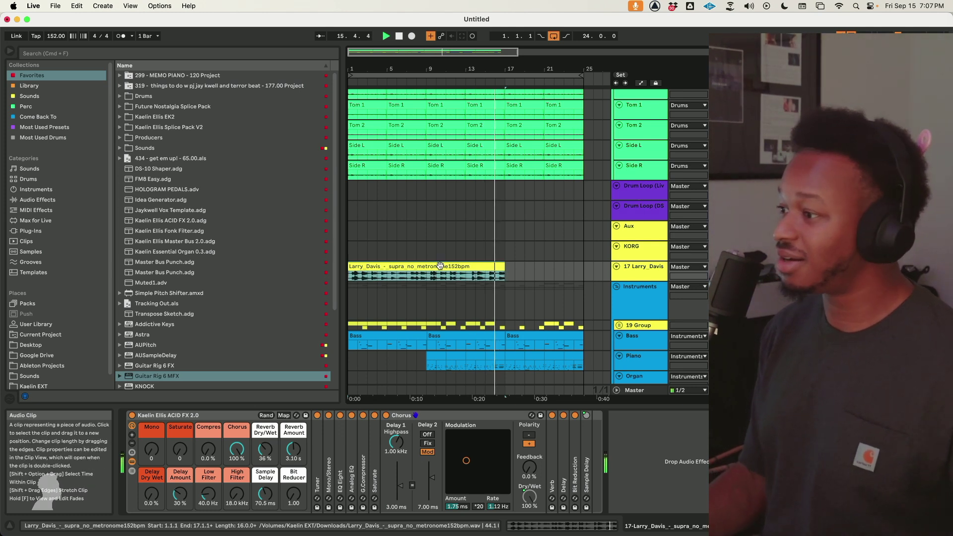
click(488, 276)
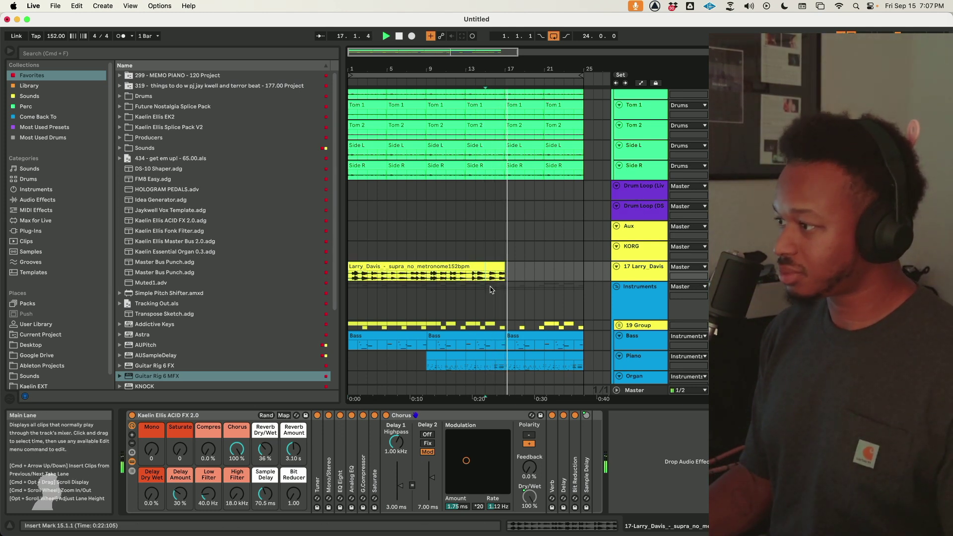
scroll(497, 278, down, 3)
drag(507, 291, 525, 285)
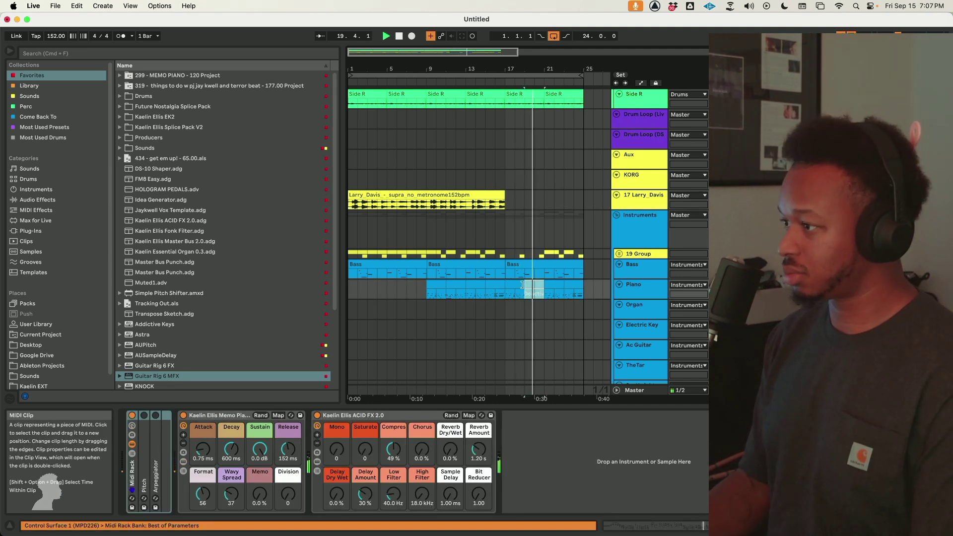
click(518, 285)
key(0)
key(0)
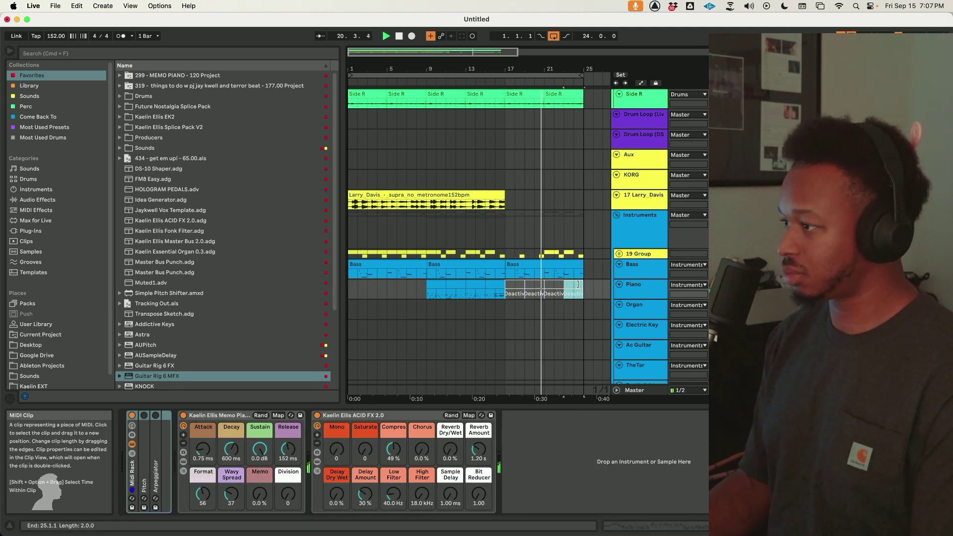
Step: Move the supra clip so that it starts at bar 9
click(479, 196)
drag(398, 195, 430, 199)
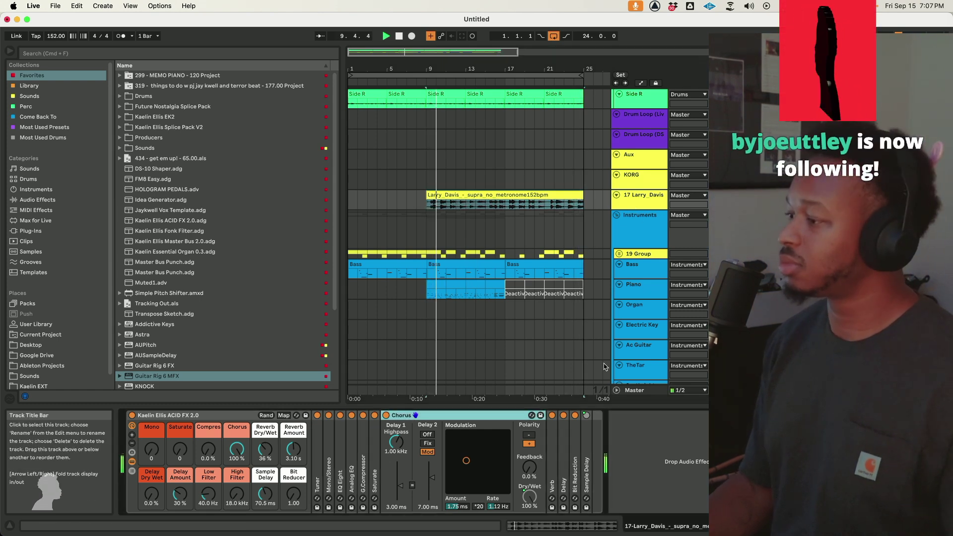
Step: Paste Ceedub_hook_acapella_152 at bar 1 on a new audio track below the supra track and turn off the clip's Warp
click(640, 207)
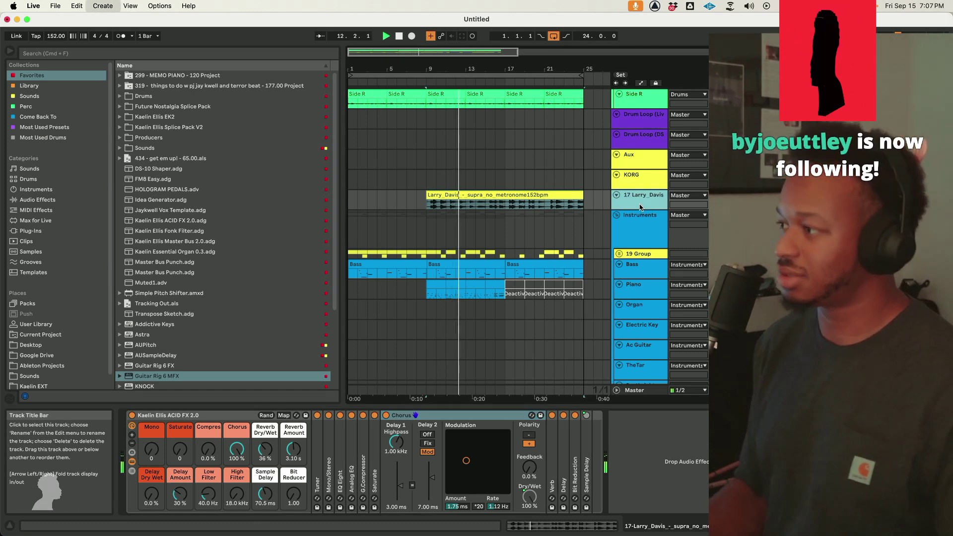
key(super+t)
click(349, 222)
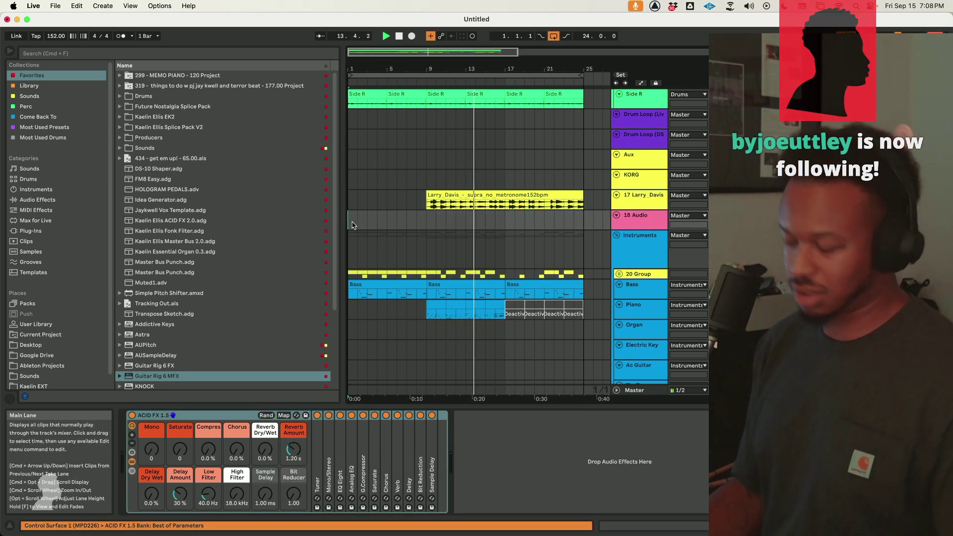
key(super+v)
click(378, 224)
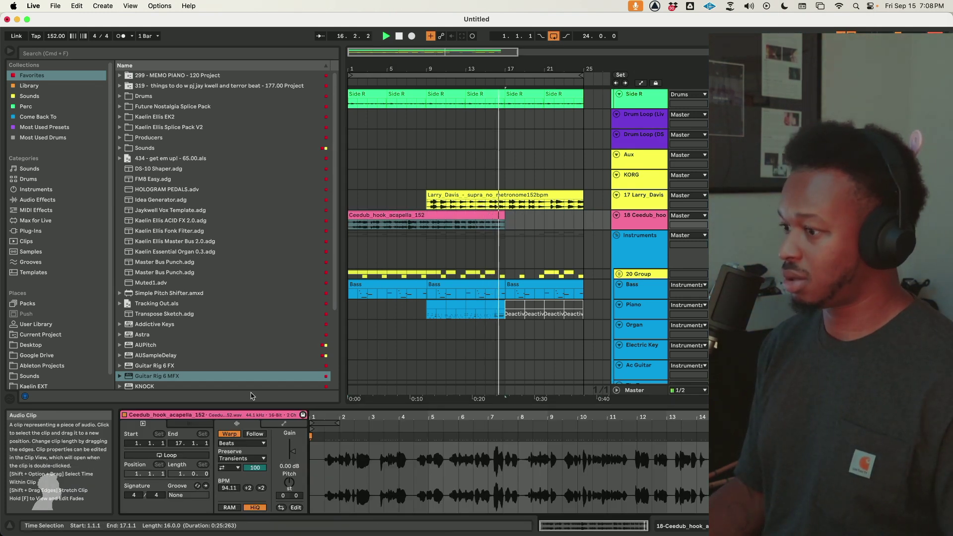
click(230, 434)
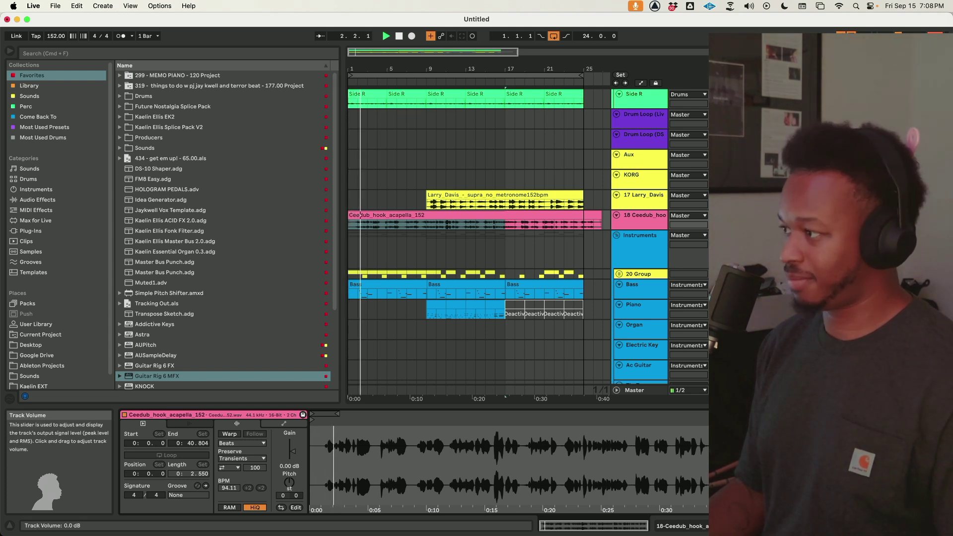
Step: Trim one bar off the start of the acapella clip and move the shortened clip back to bar 1
double_click(645, 215)
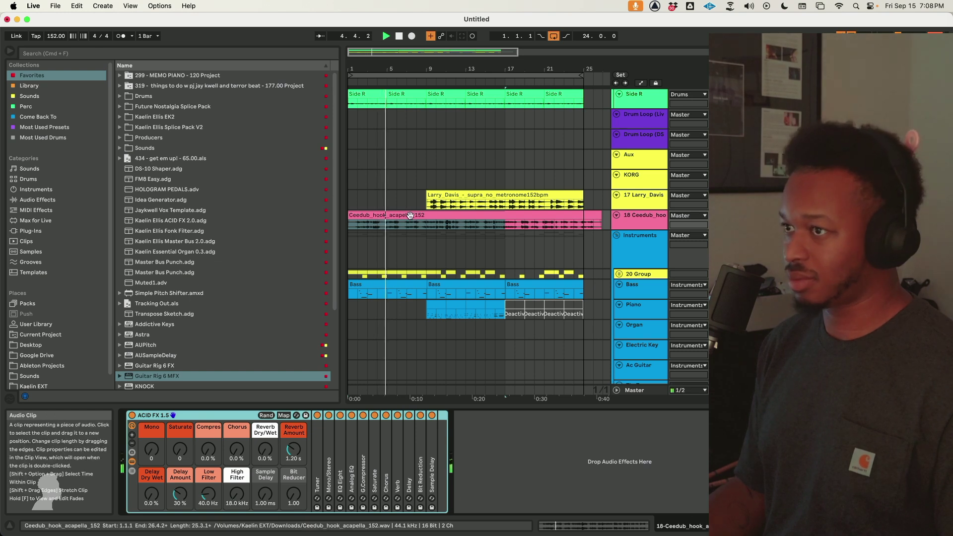
double_click(356, 215)
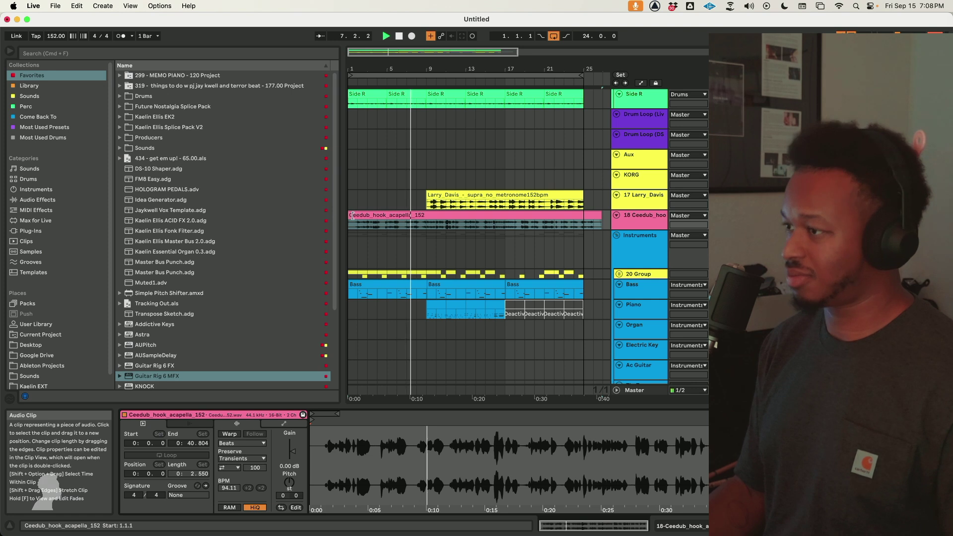
drag(349, 215, 357, 215)
key(space)
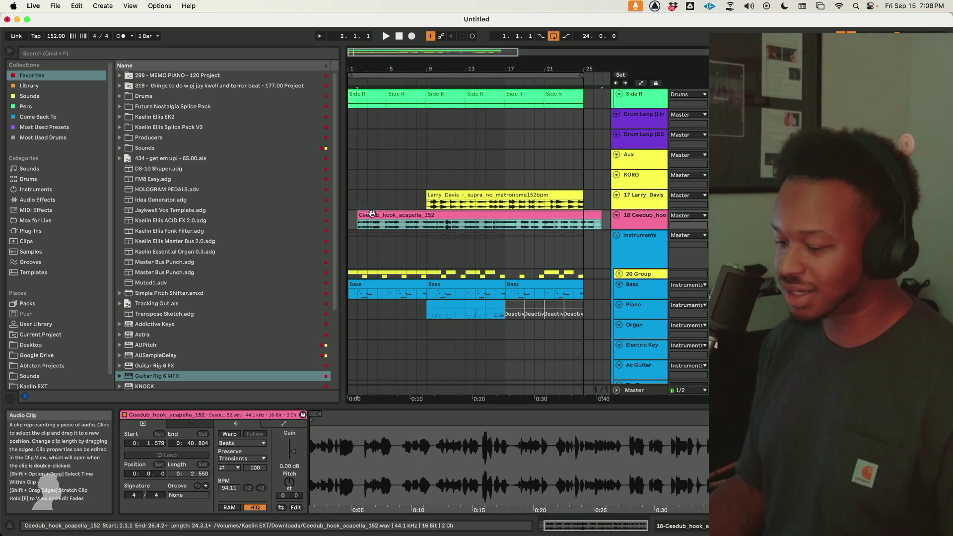
drag(372, 213, 363, 215)
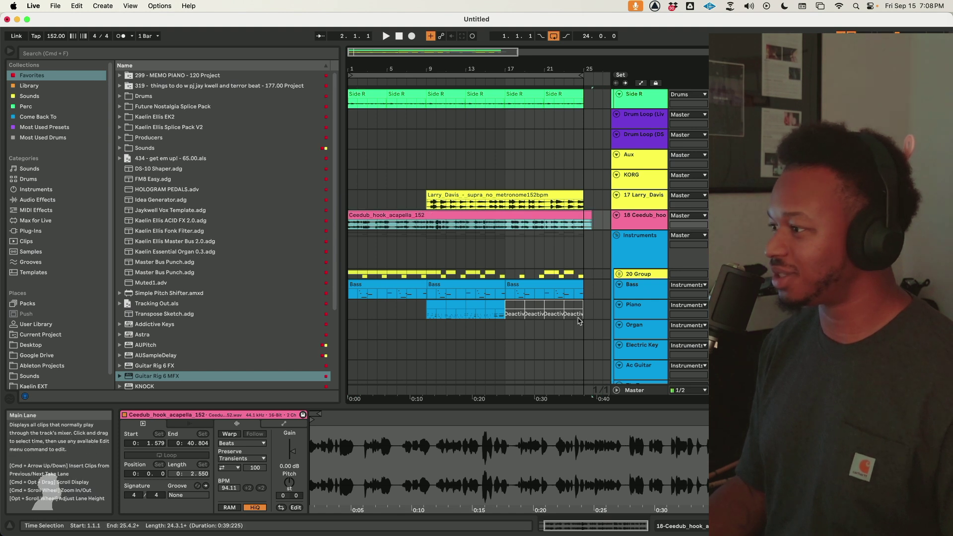
Step: Select everything in the arrangement and shift it one bar later, to start at bar 2
click(577, 311)
key(super+a)
scroll(365, 151, up, 5)
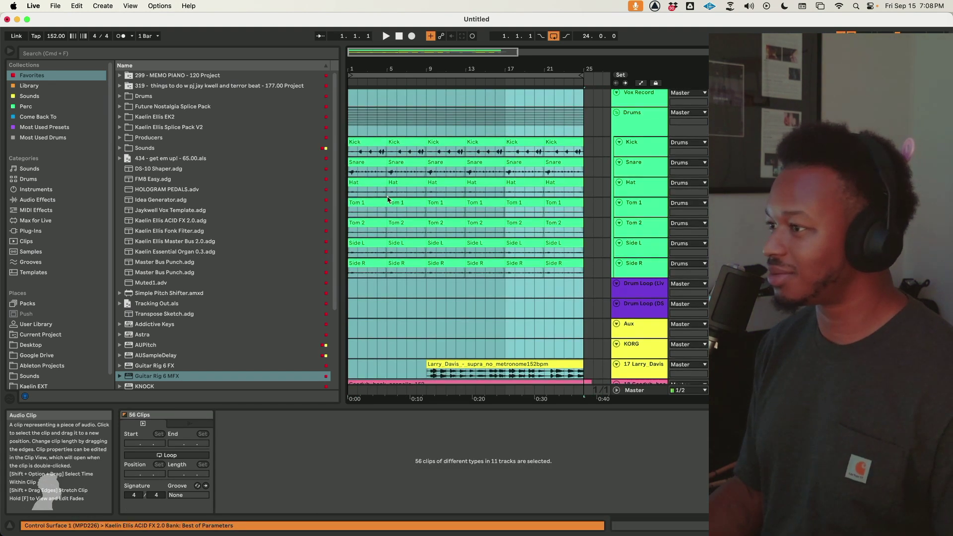
drag(365, 151, 375, 142)
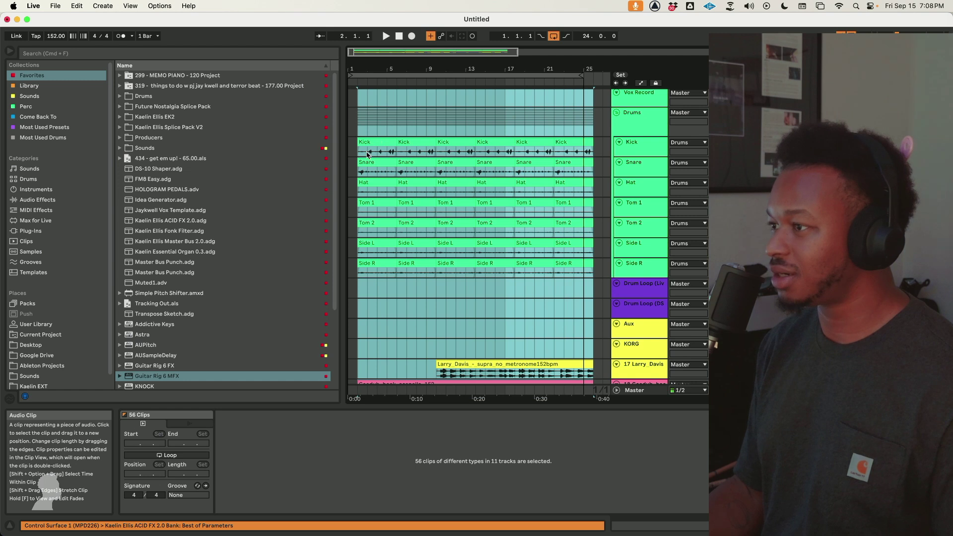
Step: Extend the acapella clip's start back to bar 1, start playback and lengthen the arrangement loop to 25 bars
scroll(365, 168, down, 5)
click(387, 250)
click(362, 214)
drag(361, 213, 350, 214)
key(space)
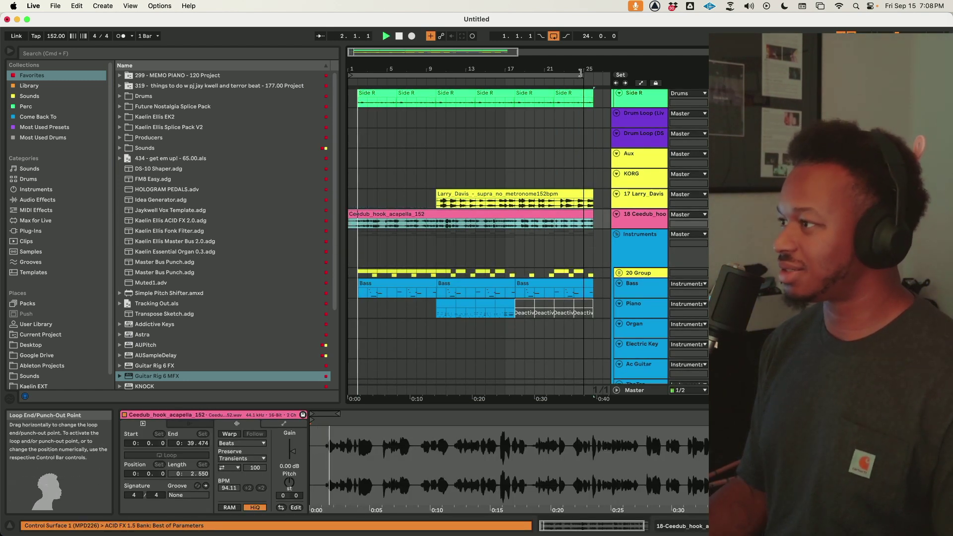
drag(581, 75, 592, 75)
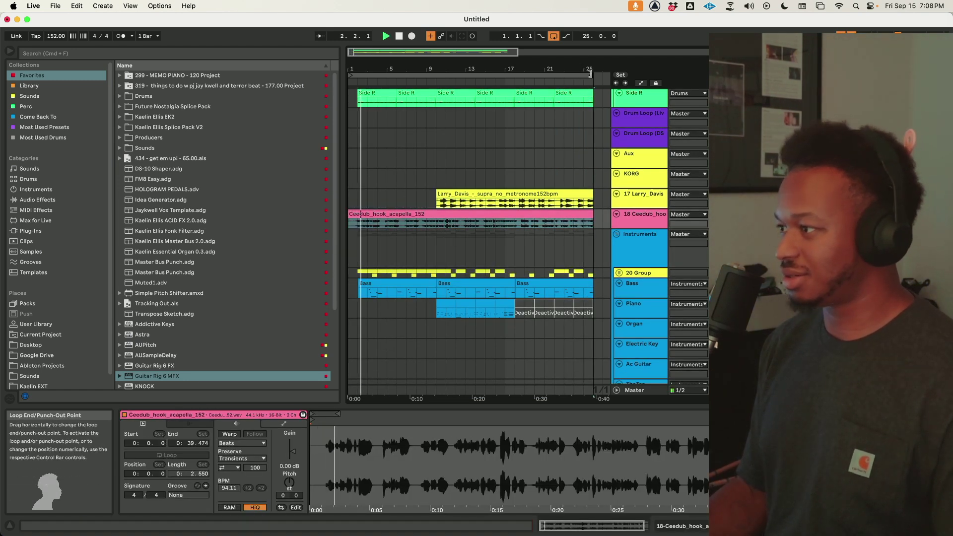
Step: On the acapella track, set the Saturate macro to 68 and boost EQ Eight's fifth band by about 4 dB near 3 kHz
click(651, 223)
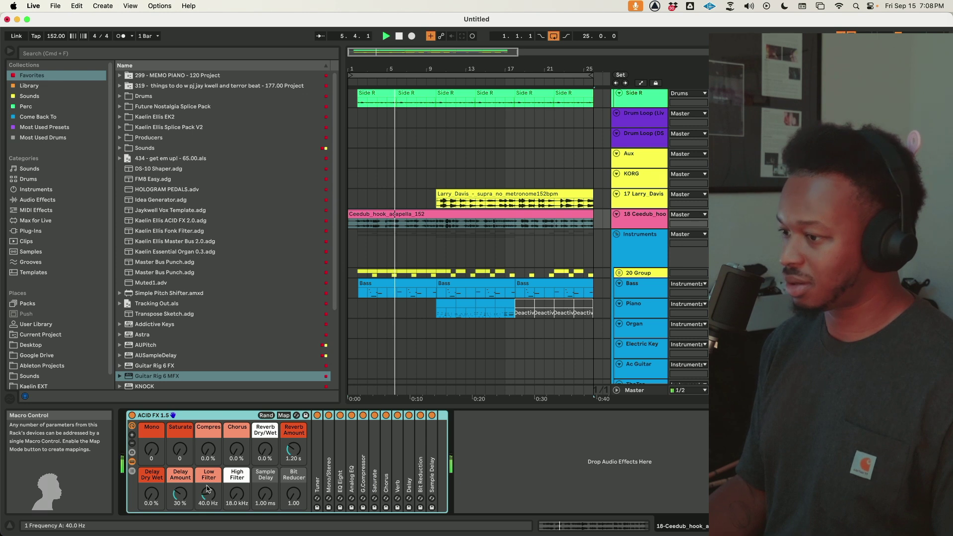
drag(208, 449, 208, 431)
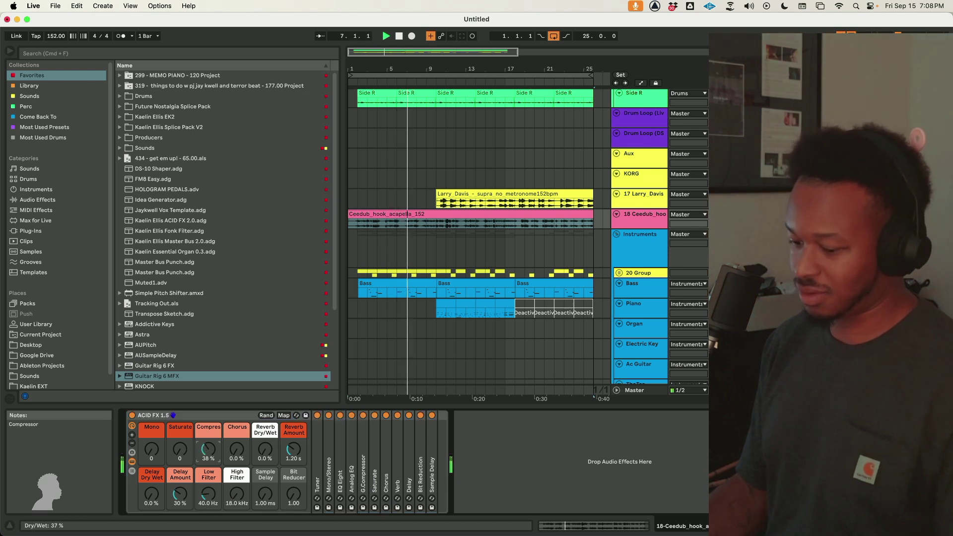
drag(180, 450, 185, 441)
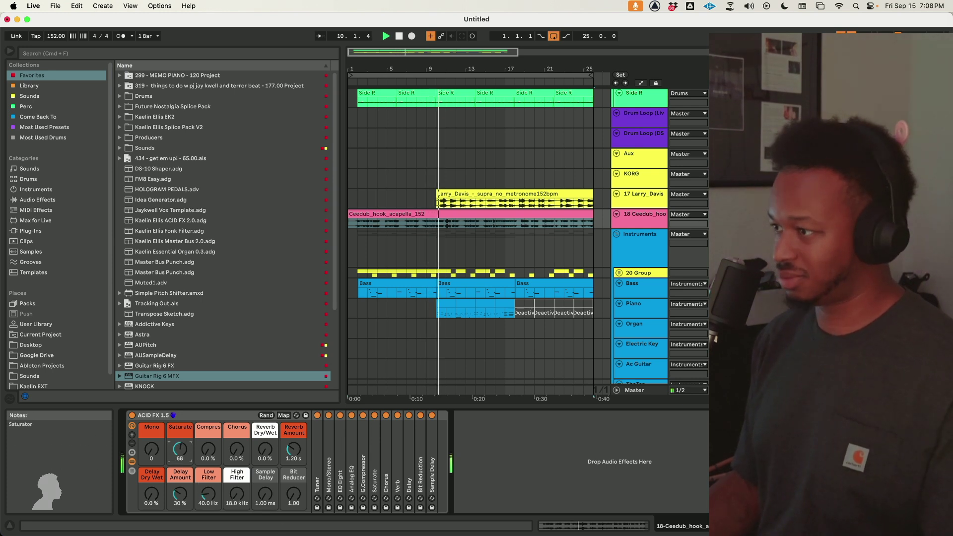
click(354, 482)
click(354, 482)
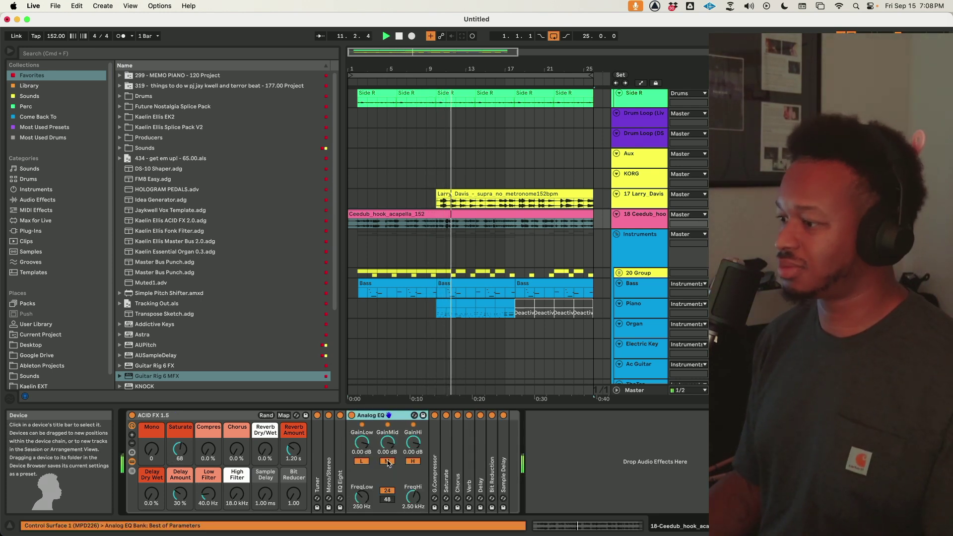
double_click(341, 478)
drag(527, 457, 512, 446)
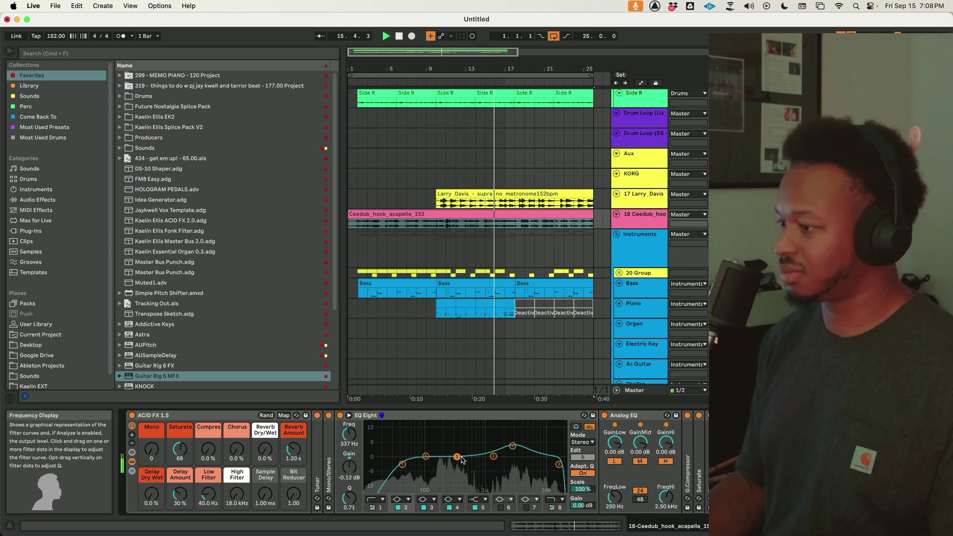
Step: Set the acapella rack's Low Filter macro to 135 Hz and its Sample Delay macro to 64.3 ms
drag(209, 495, 208, 488)
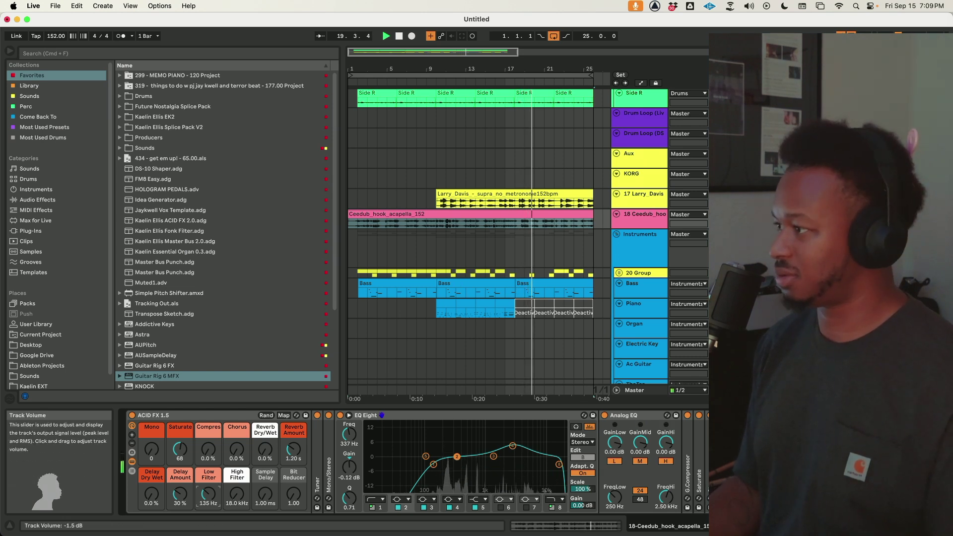
drag(264, 503, 264, 498)
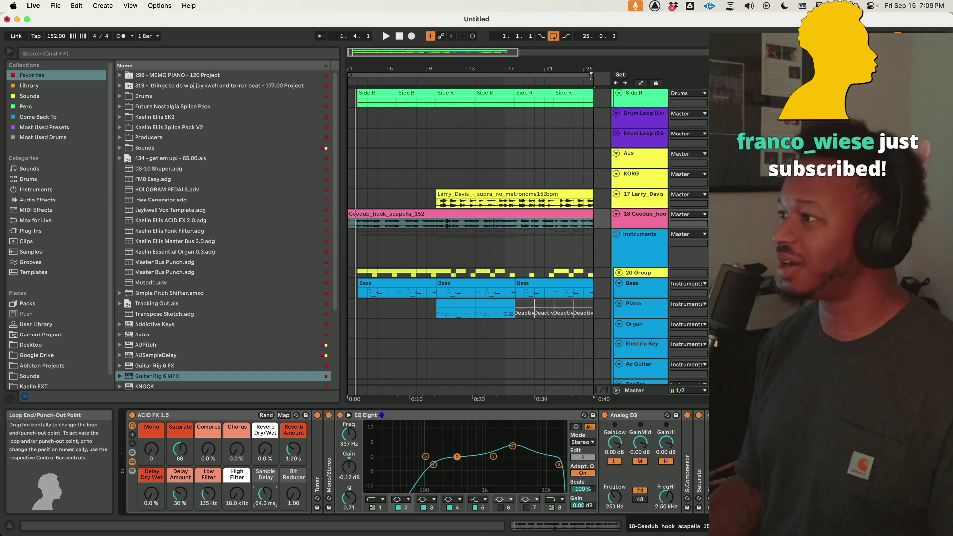
Step: Lengthen the arrangement loop to 26 bars and start playback from bar 2
drag(593, 76, 599, 77)
click(361, 202)
key(space)
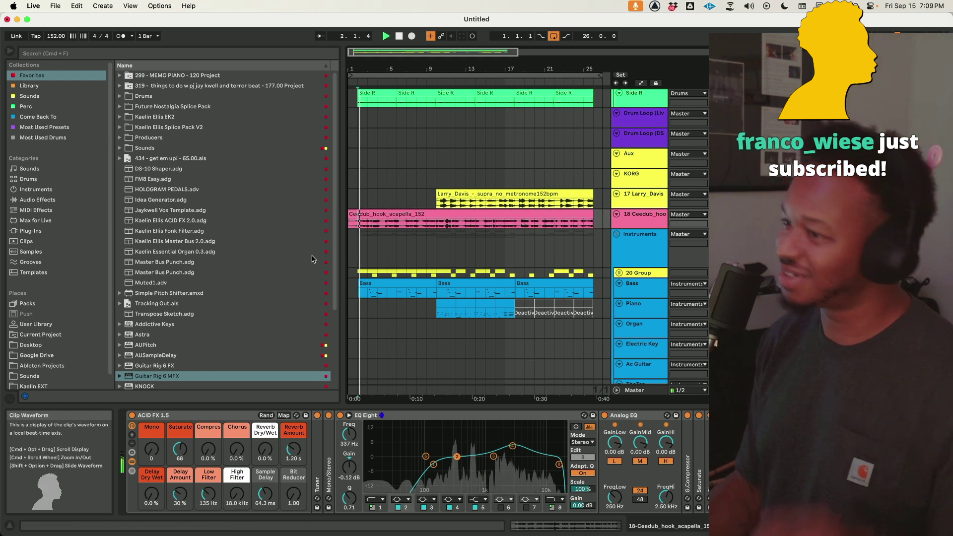
Step: Add the OTT preset of Multiband Dynamics to the acapella track and set its rack's Reverb Dry/Wet macro to 24%
click(37, 200)
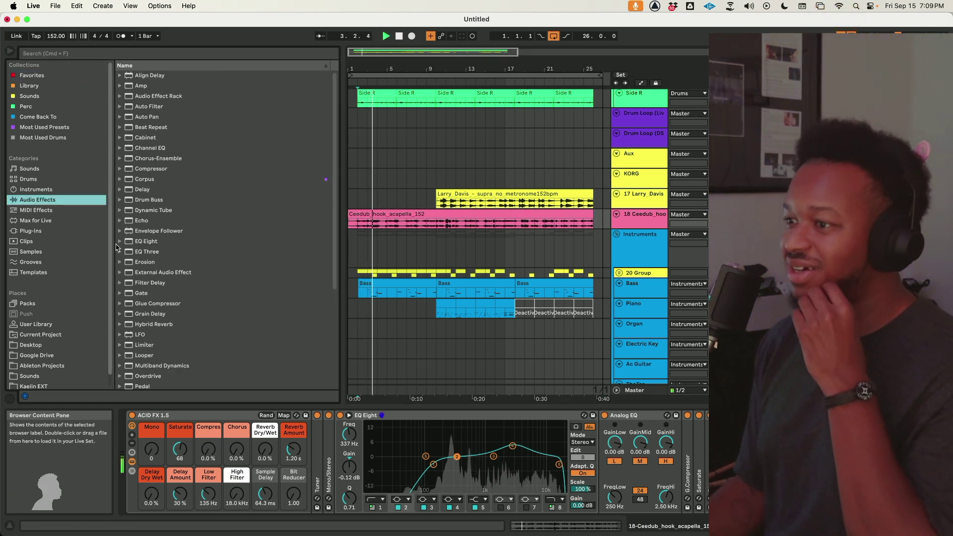
scroll(128, 274, down, 5)
click(119, 219)
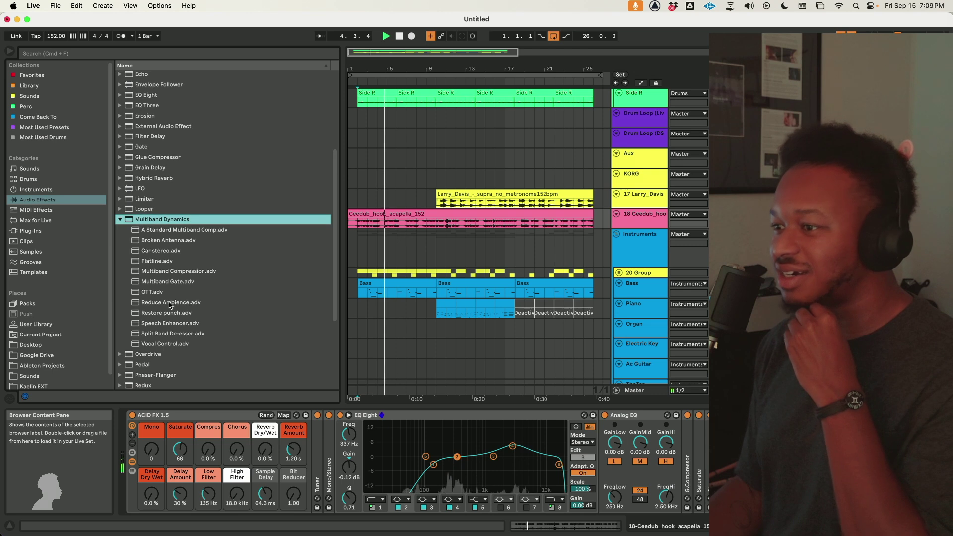
drag(160, 296, 581, 242)
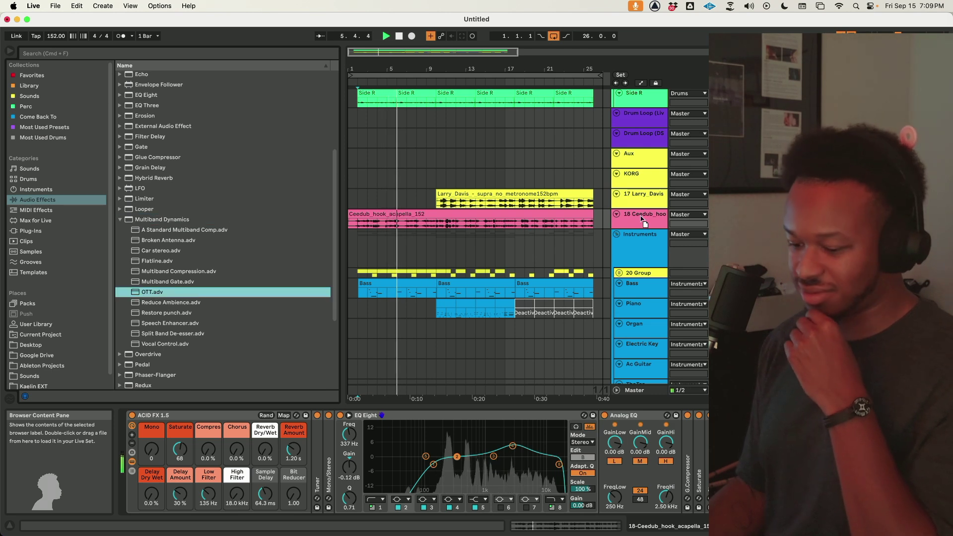
drag(640, 220, 640, 221)
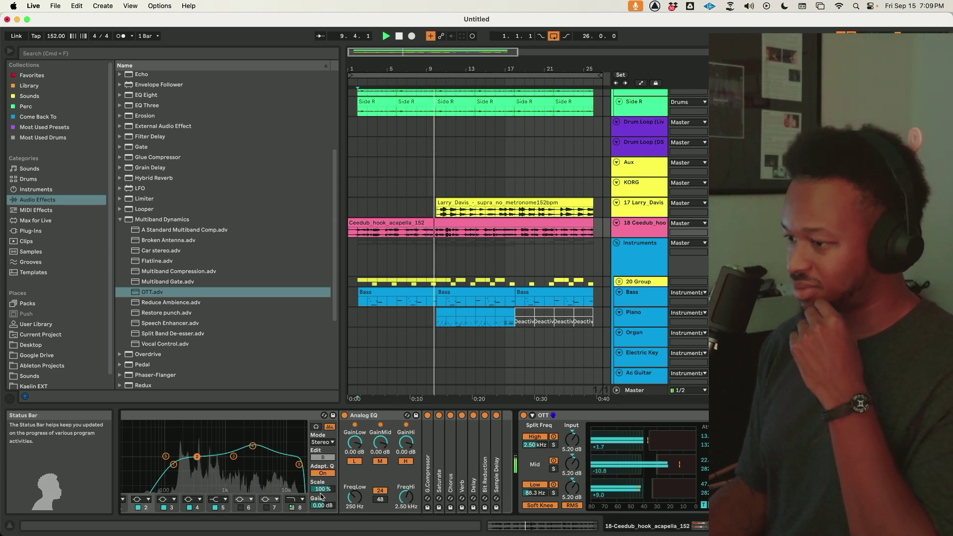
scroll(193, 499, left, 10)
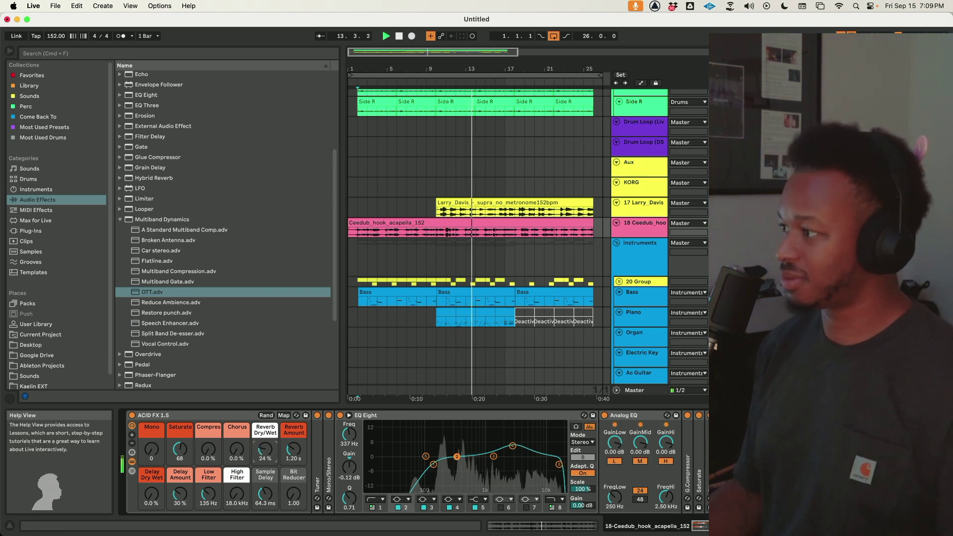
Step: Insert a Gate before EQ Eight in the acapella rack with Threshold -35.6 dB and Attack 40.5 ms, and restart playback
click(143, 148)
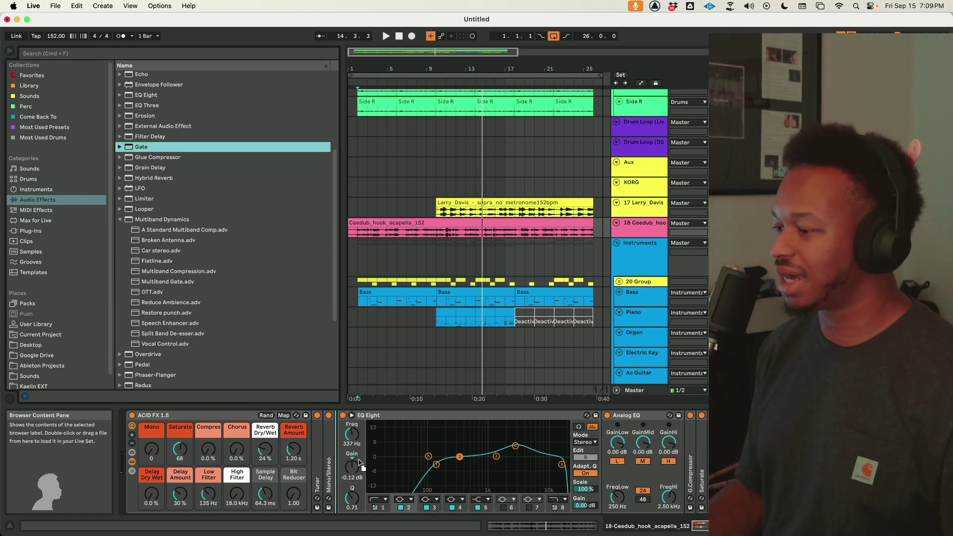
drag(347, 449, 351, 454)
key(space)
drag(383, 498, 383, 496)
drag(351, 437, 351, 444)
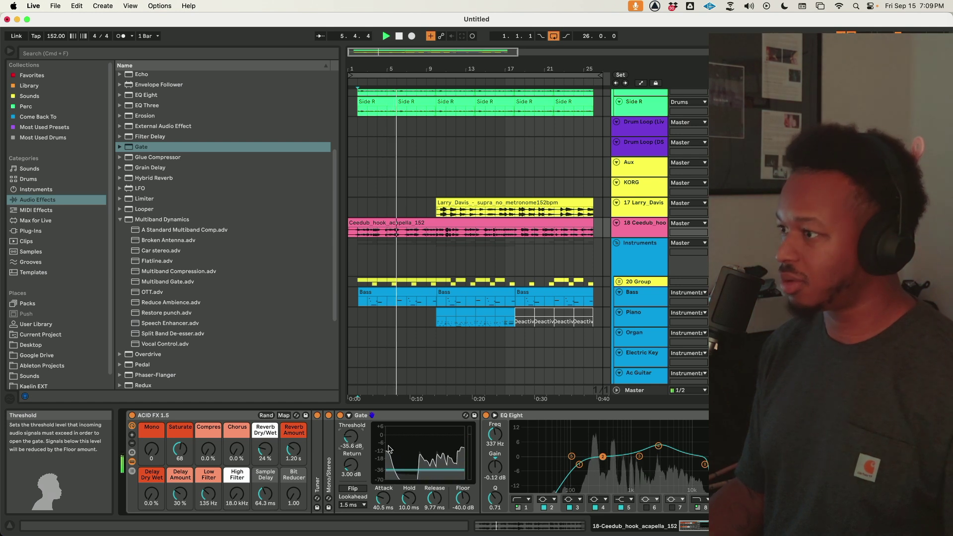
key(space)
key(space)
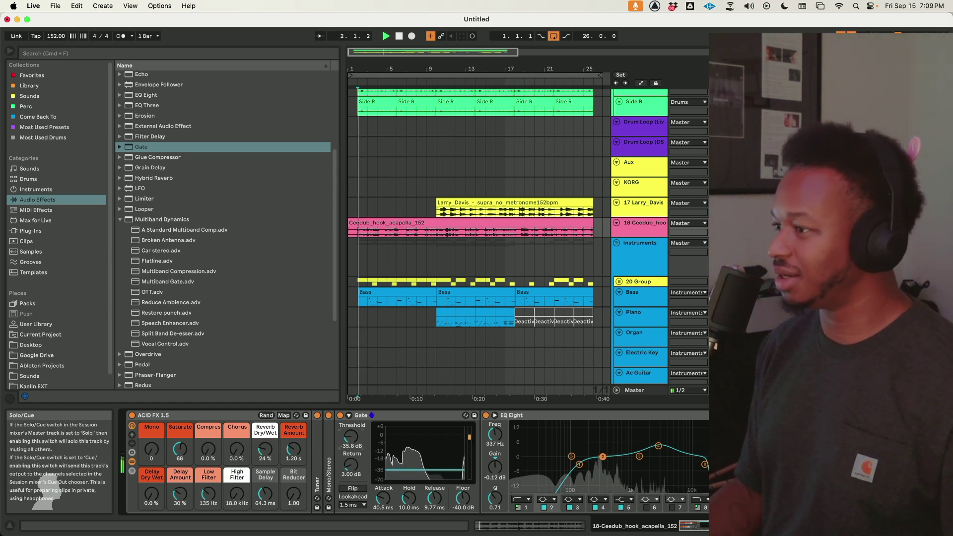
Step: Set the acapella rack's Saturate macro to 102 and turn off its Analog EQ device
click(639, 227)
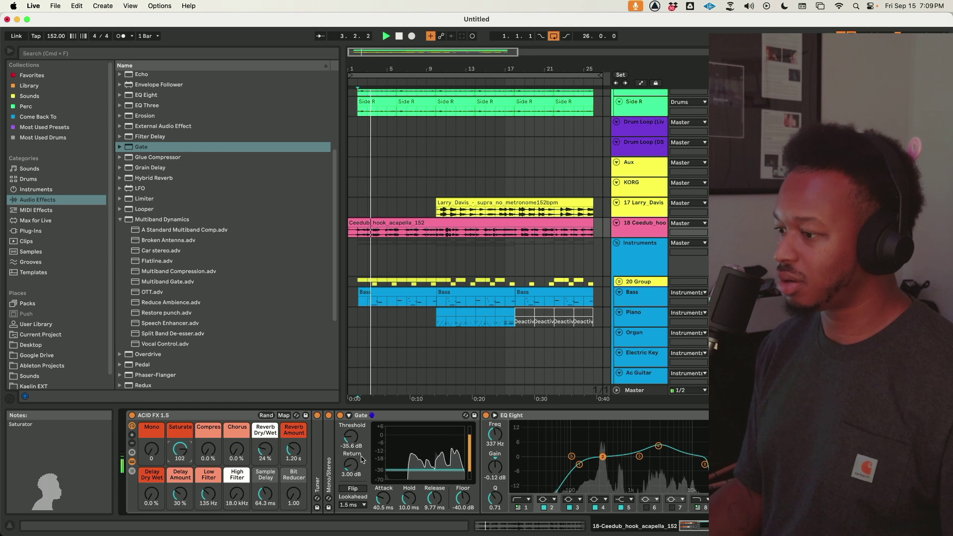
scroll(292, 428, right, 10)
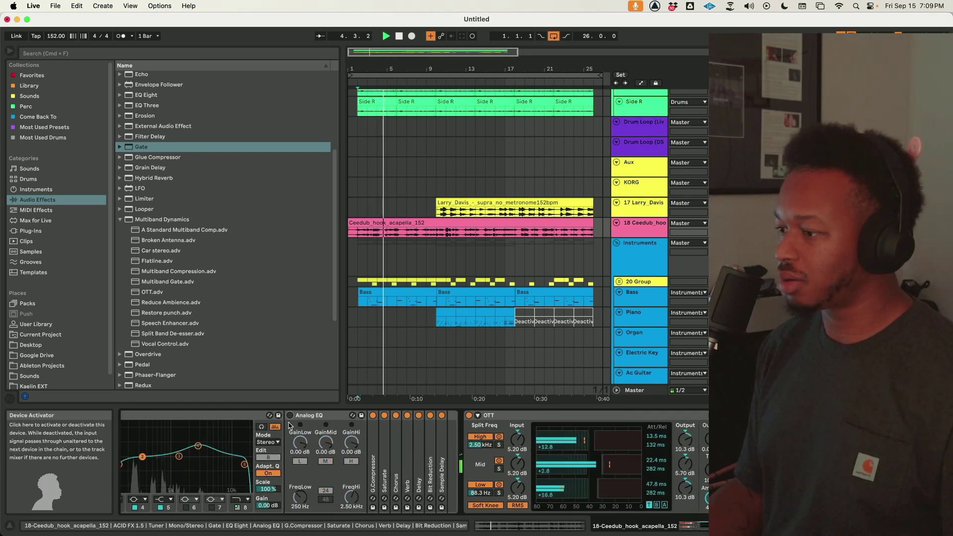
Step: Set the acapella rack's Reverb Amount to 2.71 s and Reverb Dry/Wet to 9.4%, and switch its Saturate device to the Soft Sine curve
scroll(294, 486, left, 10)
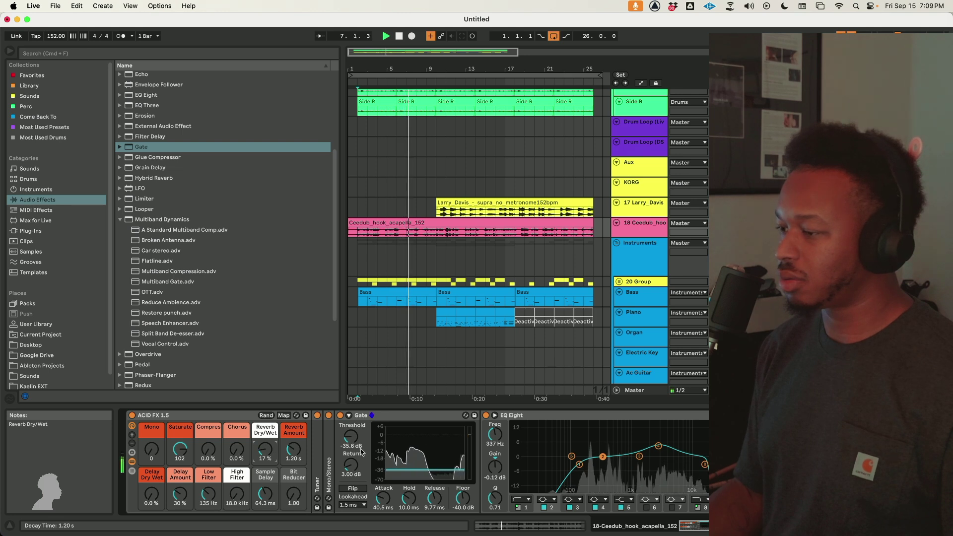
drag(294, 450, 294, 447)
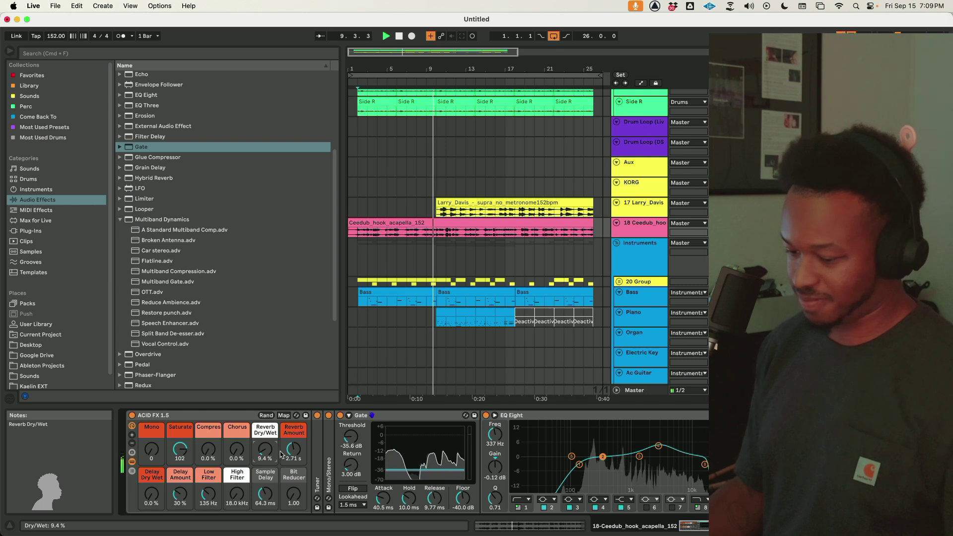
scroll(519, 447, right, 10)
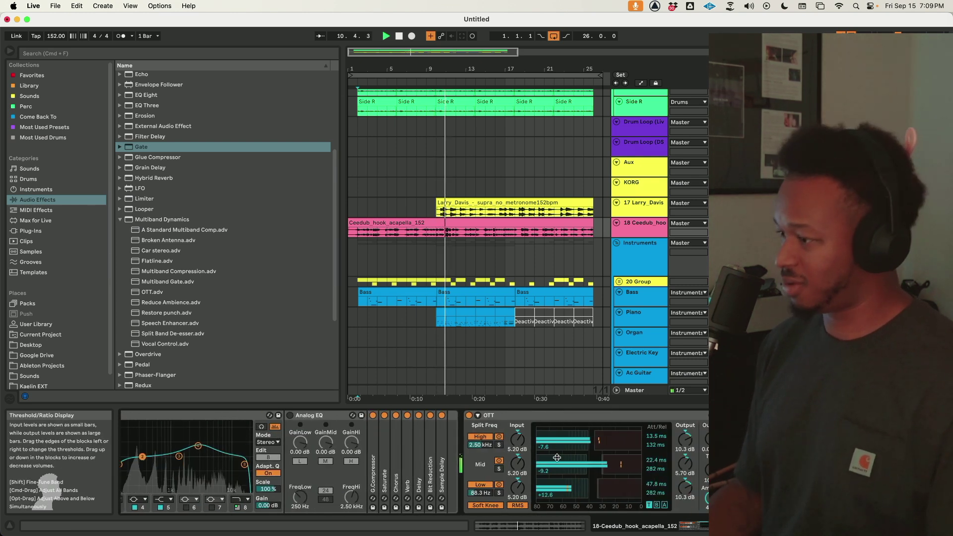
double_click(385, 466)
click(437, 471)
click(439, 485)
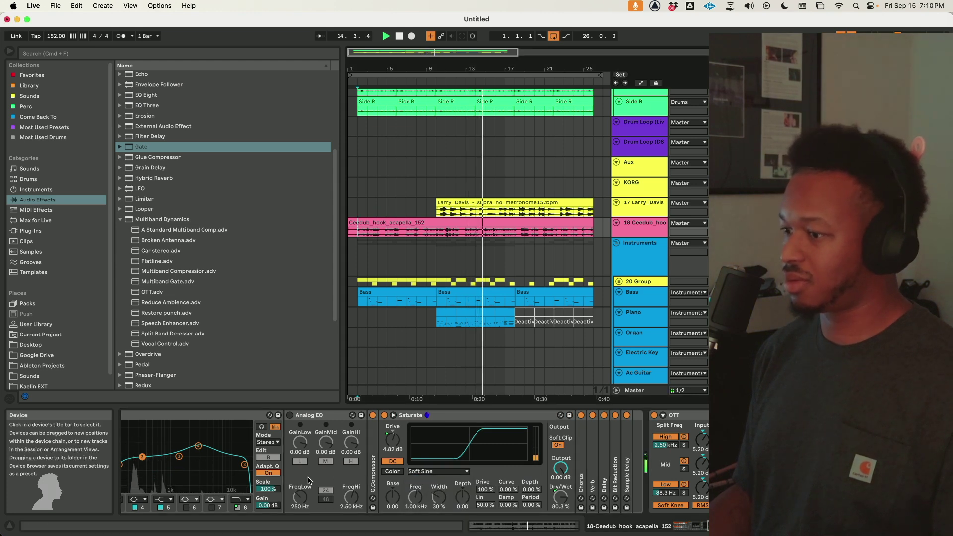
Step: Shape the acapella's EQ Eight with one band at 245 Hz, -1.61 dB and the upper band at 4.08 kHz, 4.59 dB, and restart playback
scroll(266, 461, left, 5)
drag(265, 458, 259, 469)
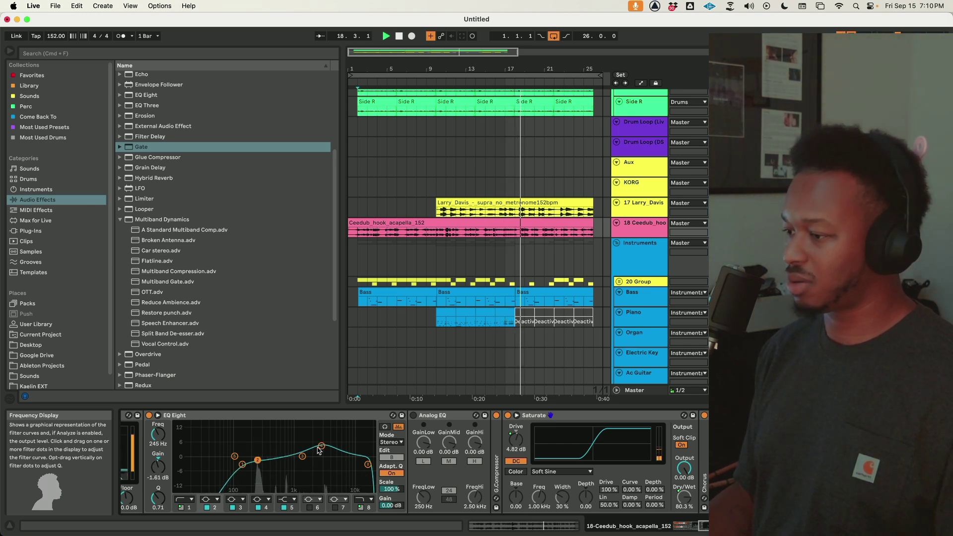
key(space)
key(space)
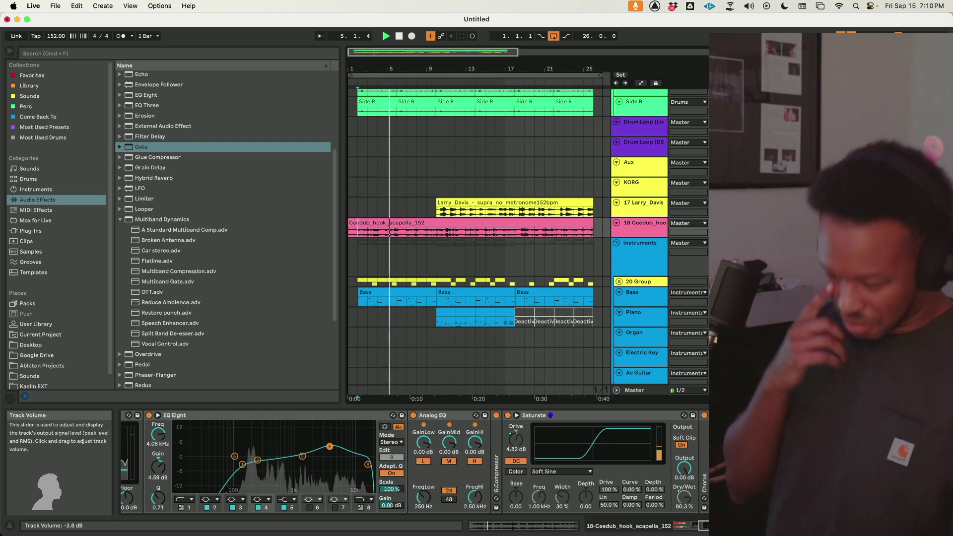
Step: Set the acapella rack's Delay Dry Wet macro to 31% and its Delay Amount macro to 42%
scroll(264, 493, left, 5)
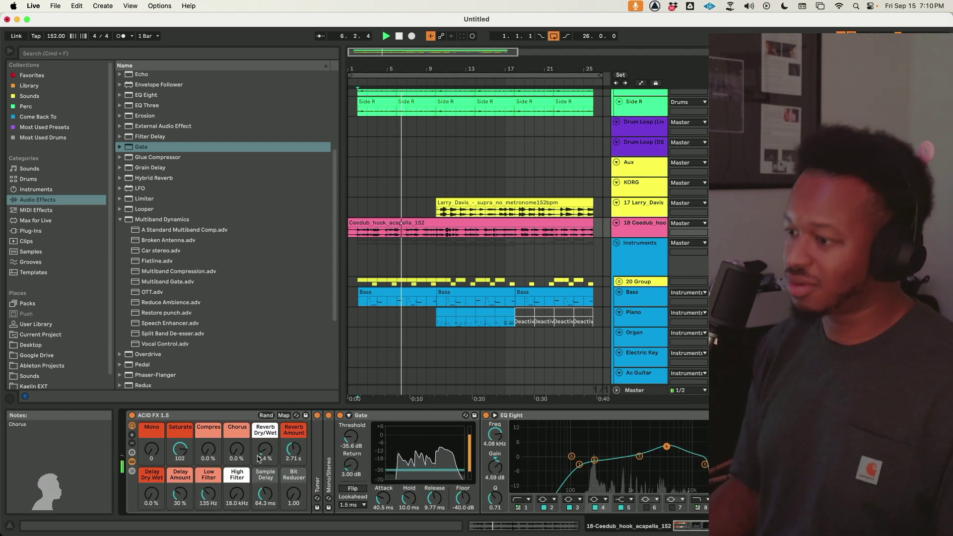
drag(151, 494, 179, 482)
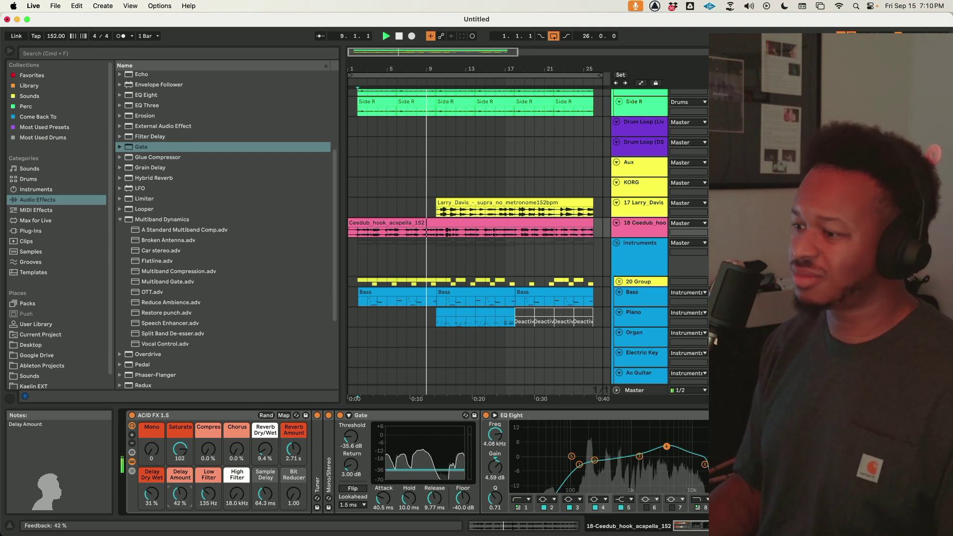
Step: In the acapella rack's Delay device, set the right delay time to 4, the filter to 1.32 kHz with width 2.62, and the mode to Ping Pong
scroll(467, 462, right, 8)
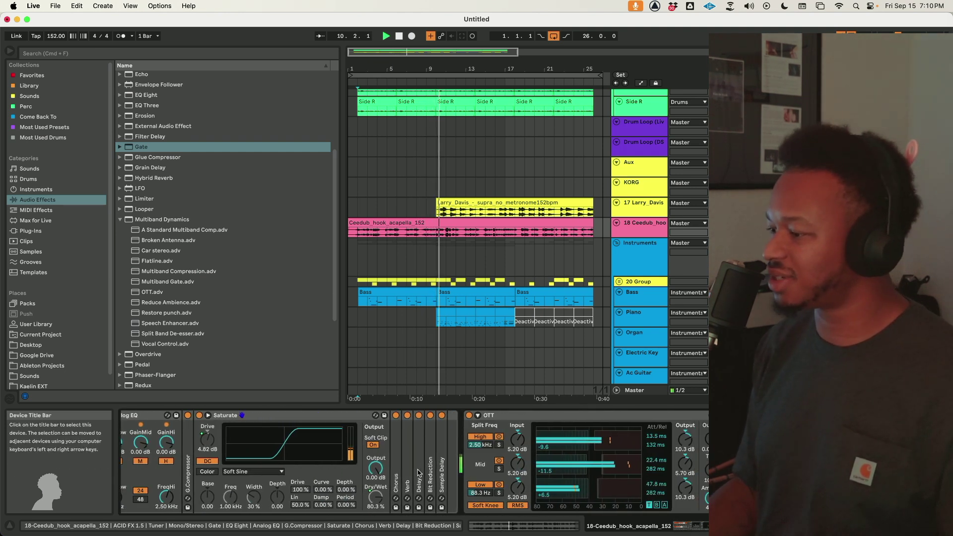
double_click(419, 474)
click(475, 452)
drag(532, 456, 538, 457)
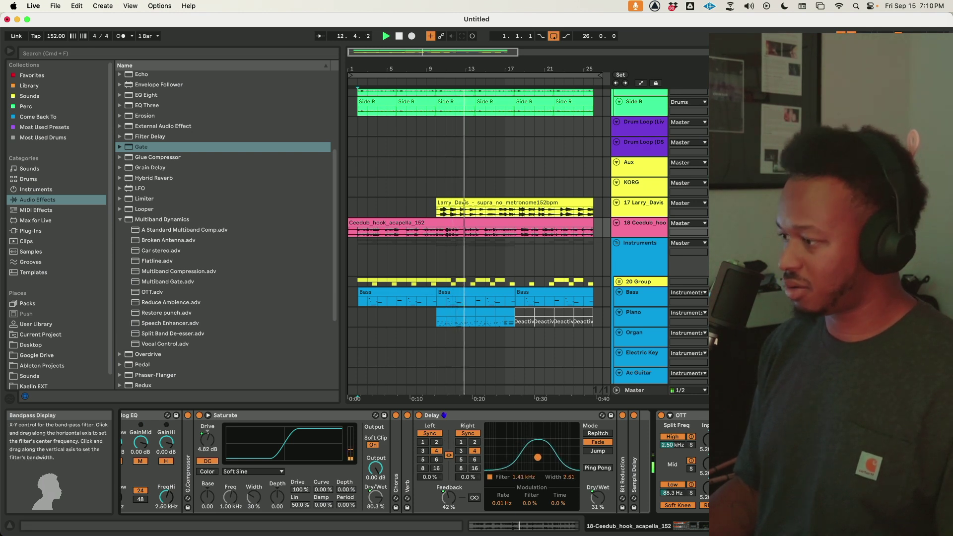
click(588, 468)
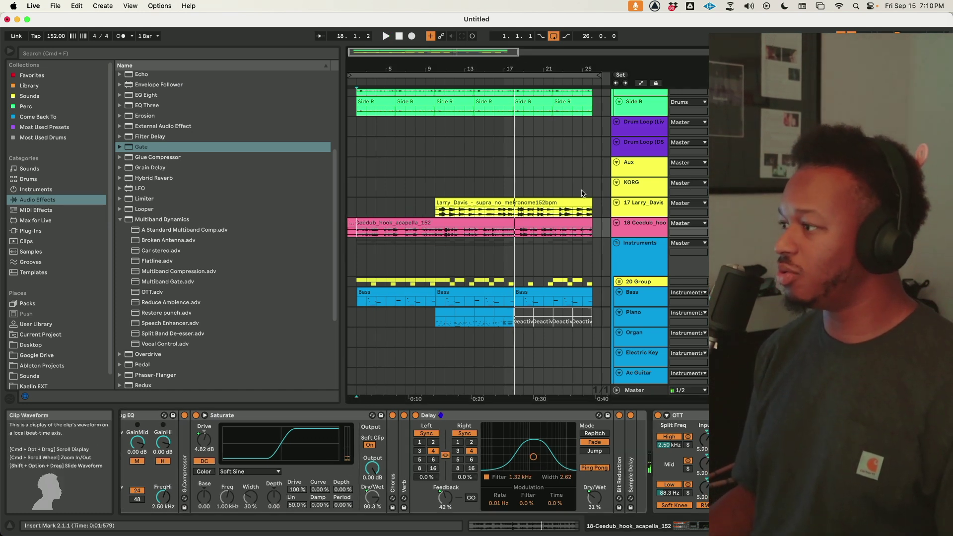
Step: Reorder the acapella track above the yellow supra_no_metronome152bpm track and set the acapella rack's Delay Dry Wet macro to 16%
click(636, 207)
drag(637, 235, 637, 237)
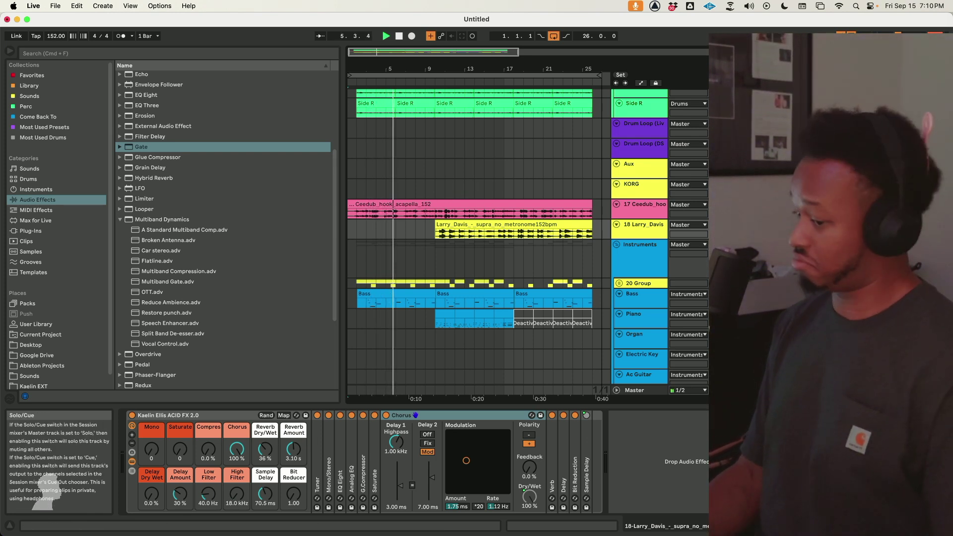
click(471, 210)
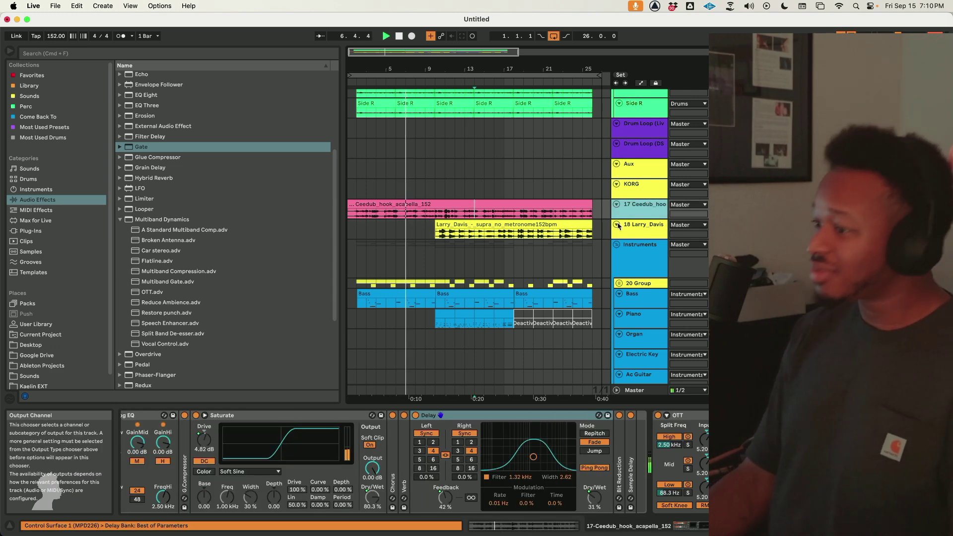
scroll(194, 481, left, 4)
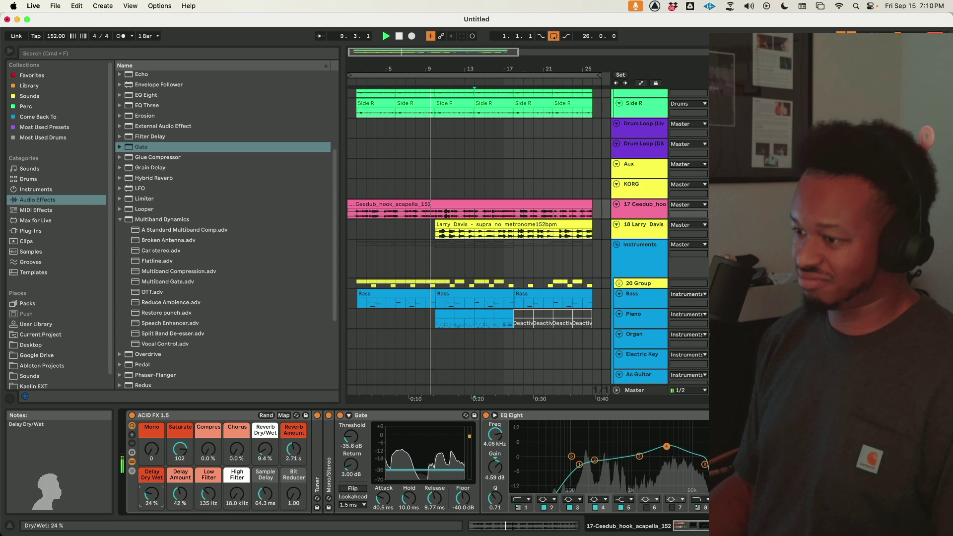
Step: Duplicate the acapella track, then turn on Warp for the copied clip and transpose it by -12 semitones
click(643, 217)
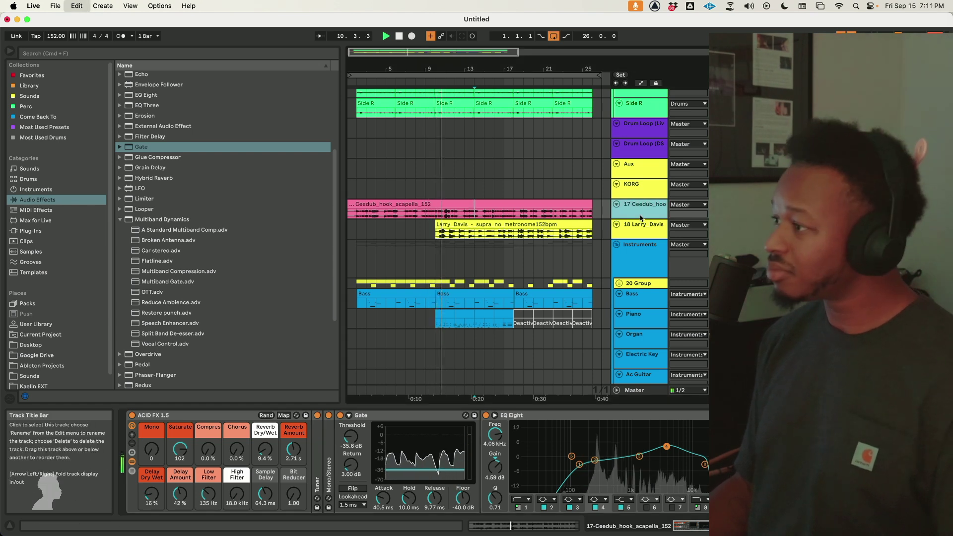
key(super+d)
click(496, 224)
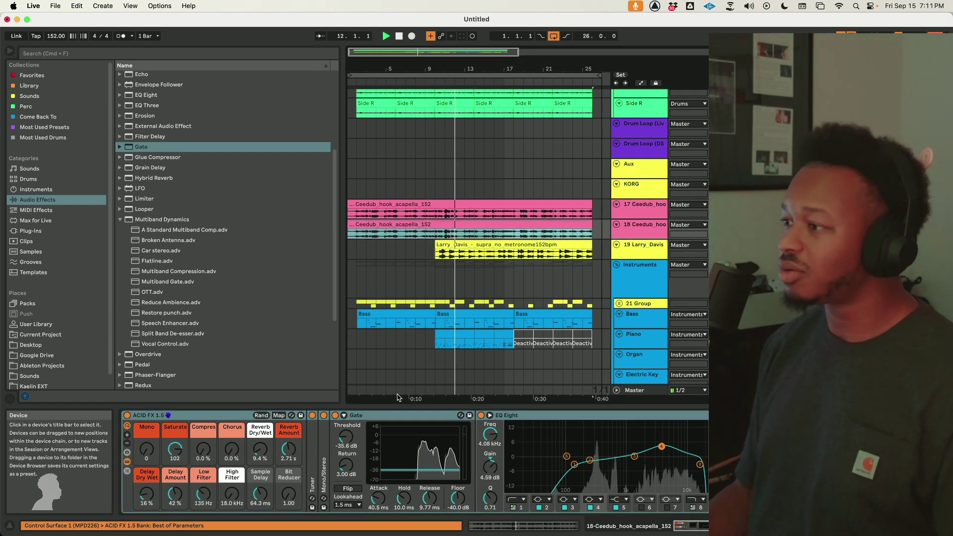
click(519, 526)
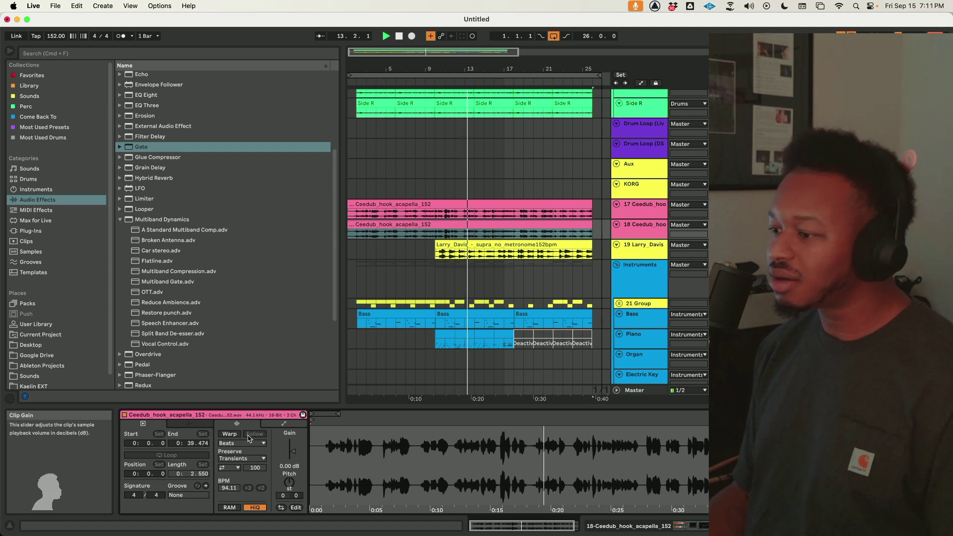
click(229, 434)
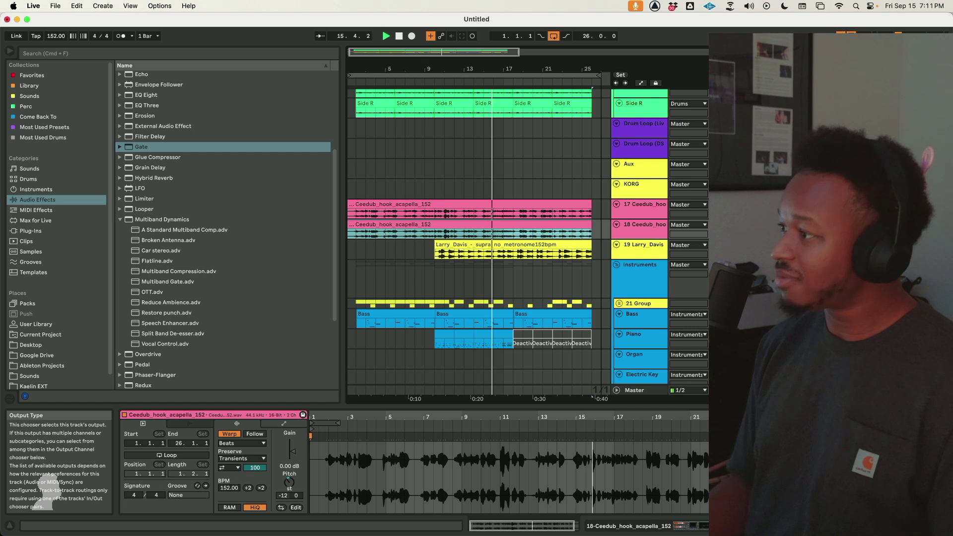
Step: Select the original and duplicated acapella tracks together for a shared mixer adjustment
click(641, 225)
shift+click(641, 207)
click(733, 205)
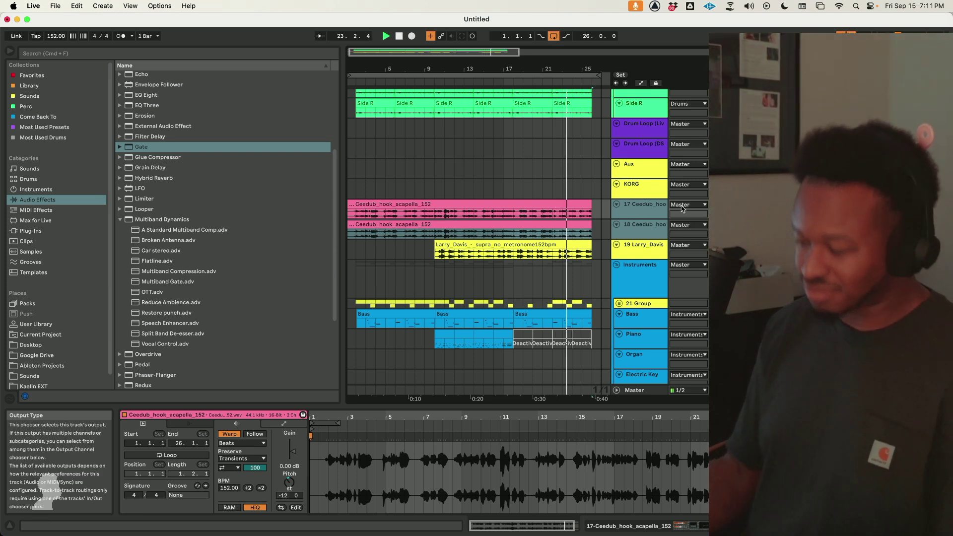
Step: Play the arrangement from bar 2 and examine the Snare and Kick clips in the Drums group
scroll(624, 155, up, 4)
scroll(625, 154, up, 1)
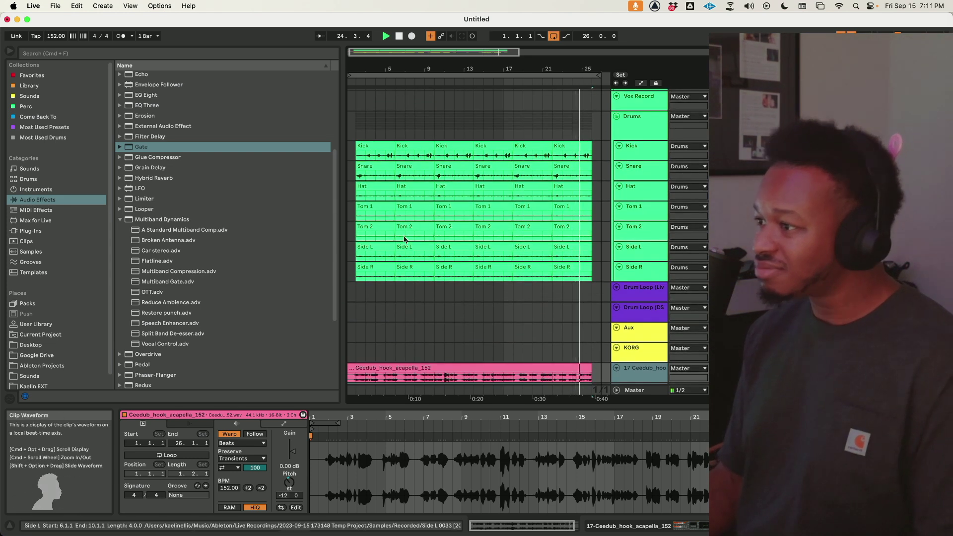
click(356, 176)
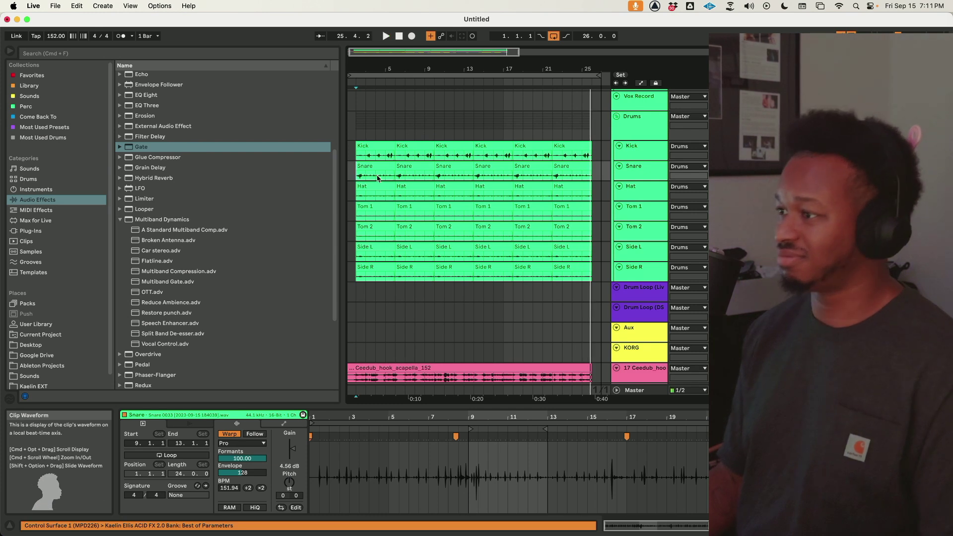
click(636, 167)
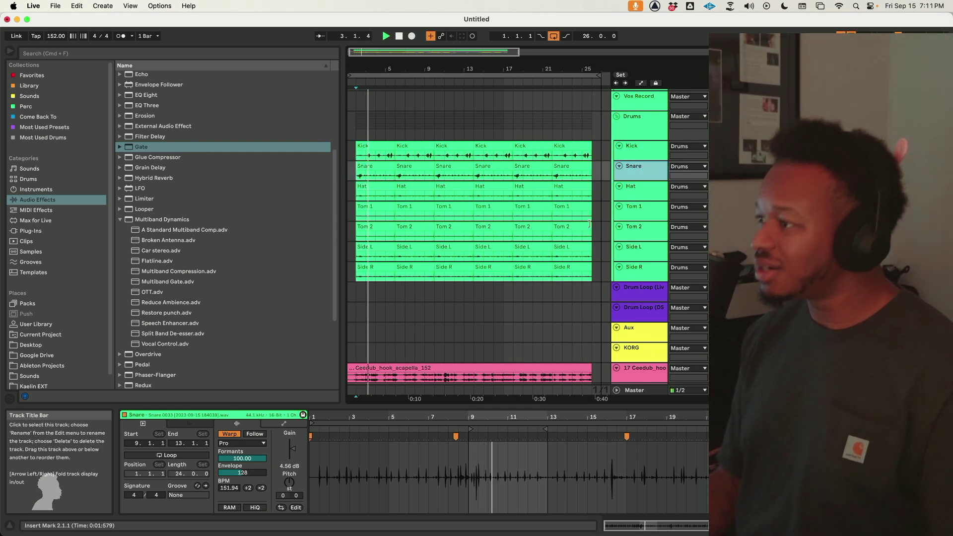
click(359, 158)
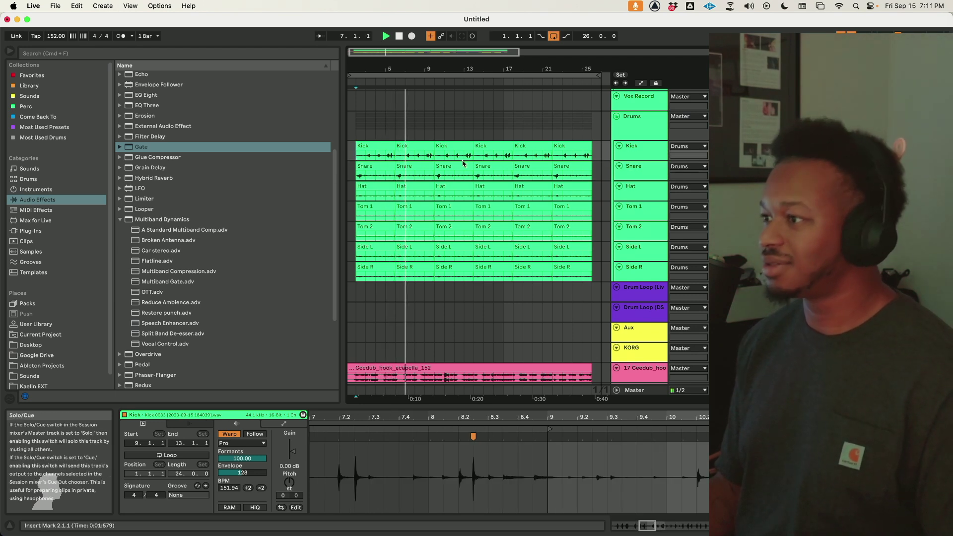
Step: Insert a Gate at the start of the Kick track's effect rack and set its Threshold to -21.2 dB
click(629, 155)
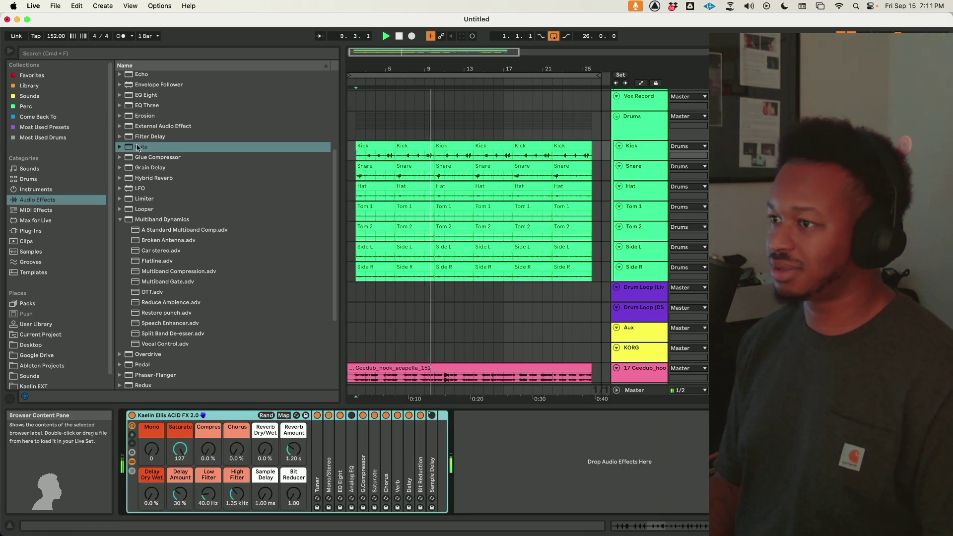
drag(140, 147, 313, 433)
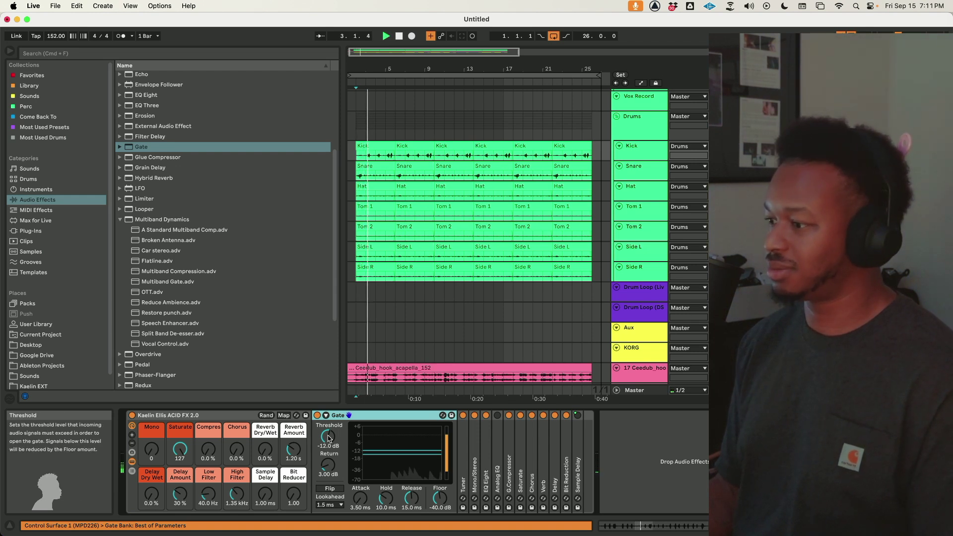
drag(328, 436, 328, 443)
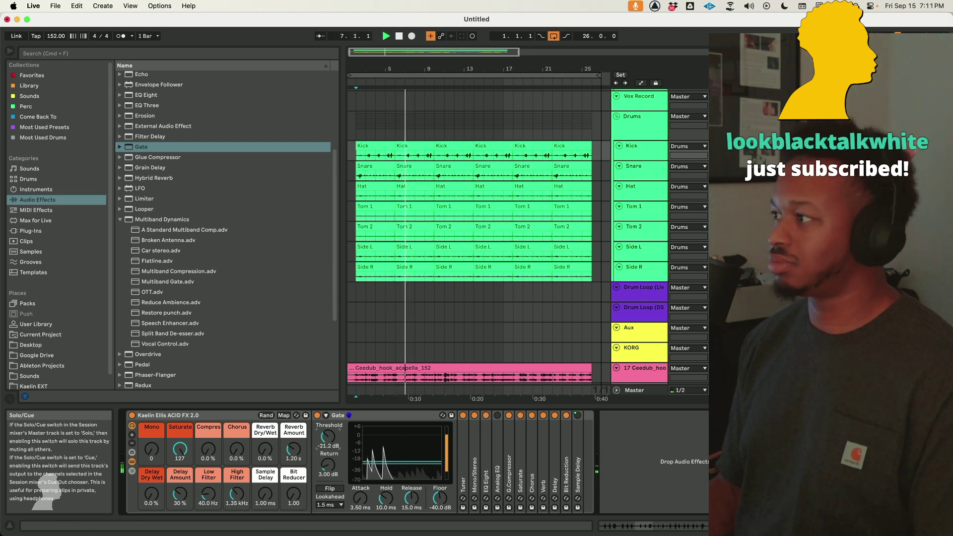
Step: Compare the effect rack settings of the Hat and Snare tracks during playback
click(628, 198)
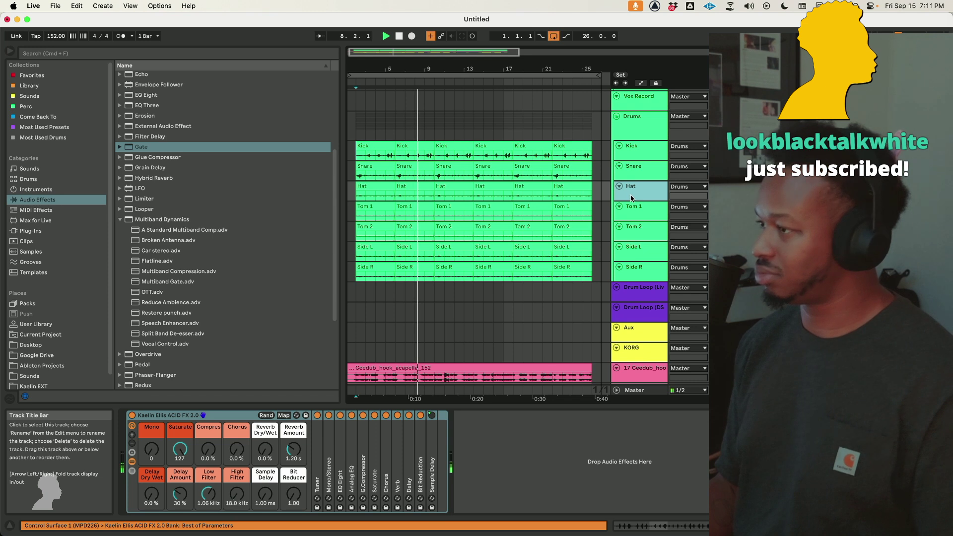
click(633, 174)
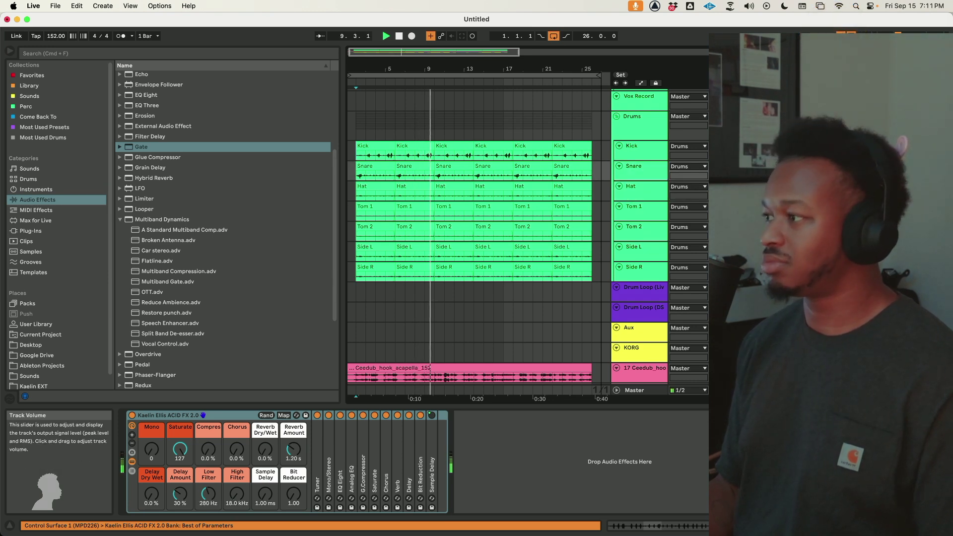
click(655, 194)
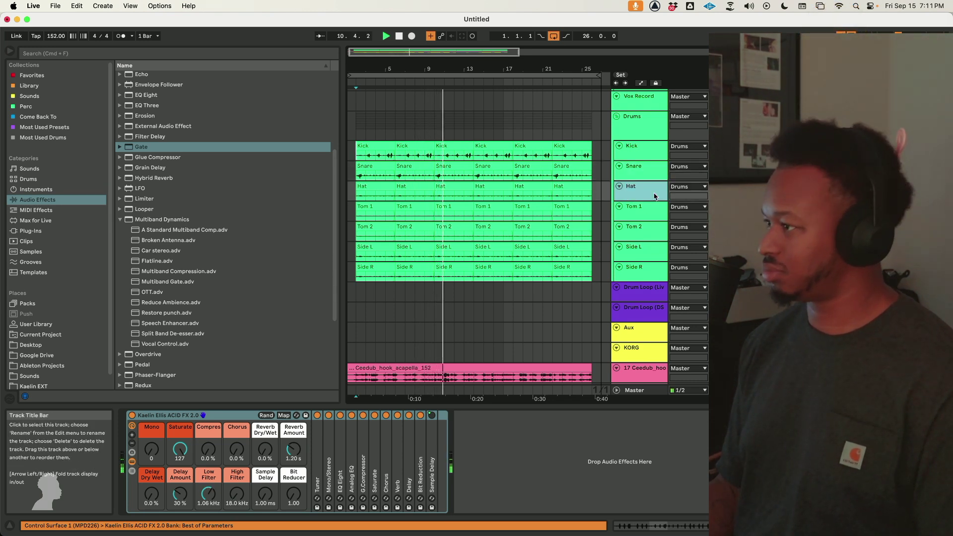
click(650, 175)
Step: Consolidate the first four-bar clips, from bar 2 to bar 6, on all seven drum tracks from Kick to Side R
click(378, 145)
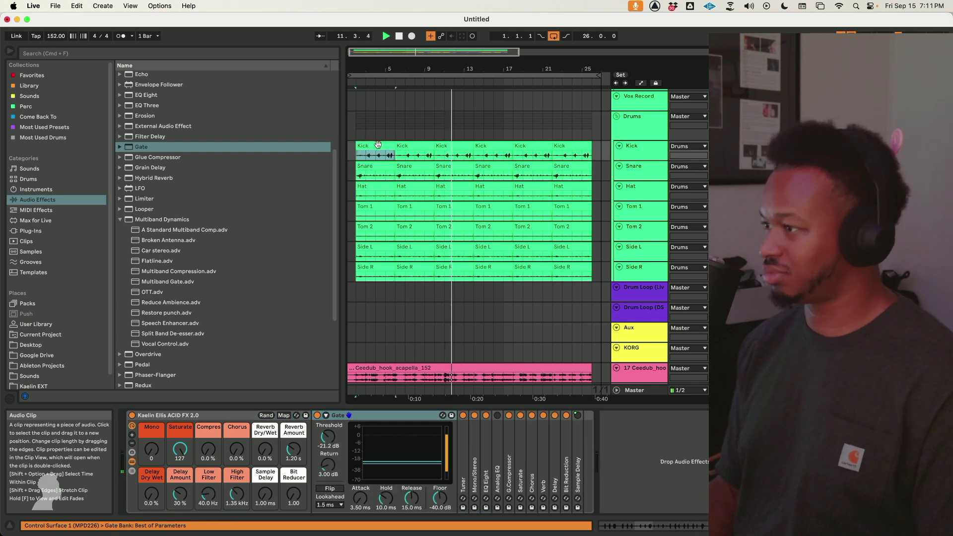
shift+click(584, 267)
click(374, 258)
click(375, 265)
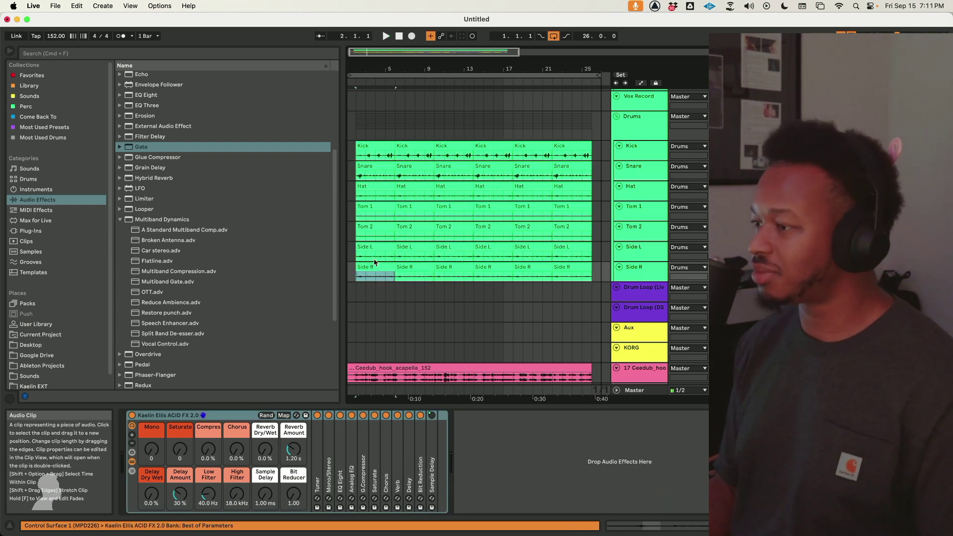
shift+click(375, 156)
shift+click(377, 148)
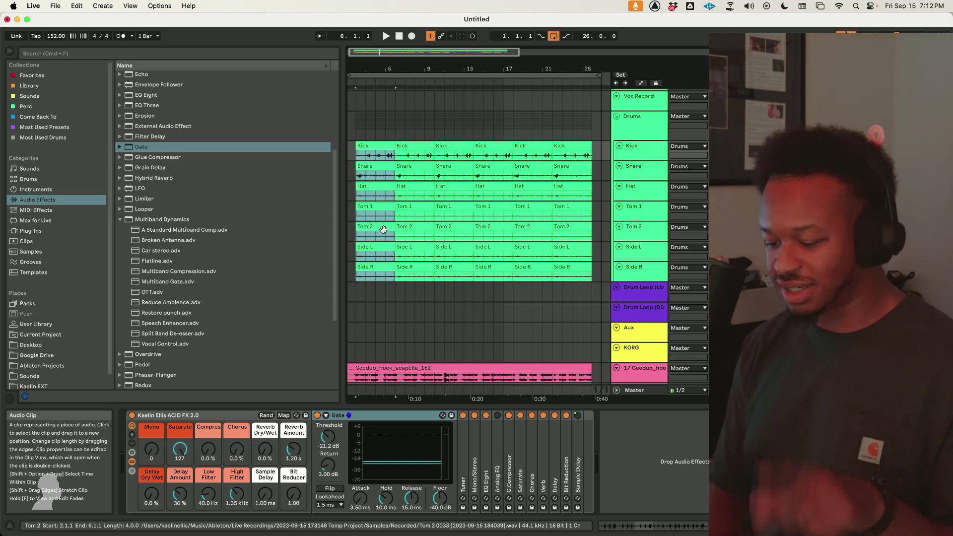
key(super+j)
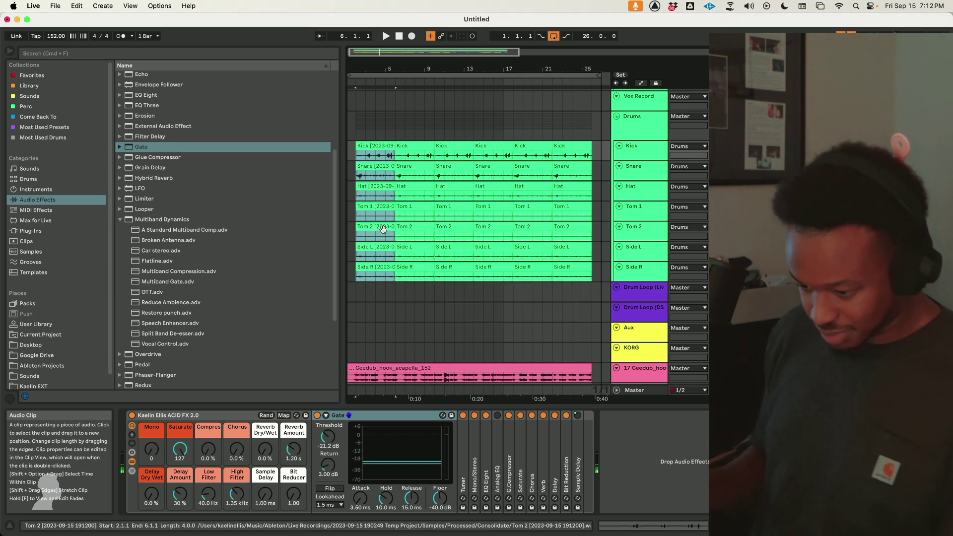
Step: Select the consolidated Side R clip and play back the drums from bar 2
drag(362, 69, 411, 140)
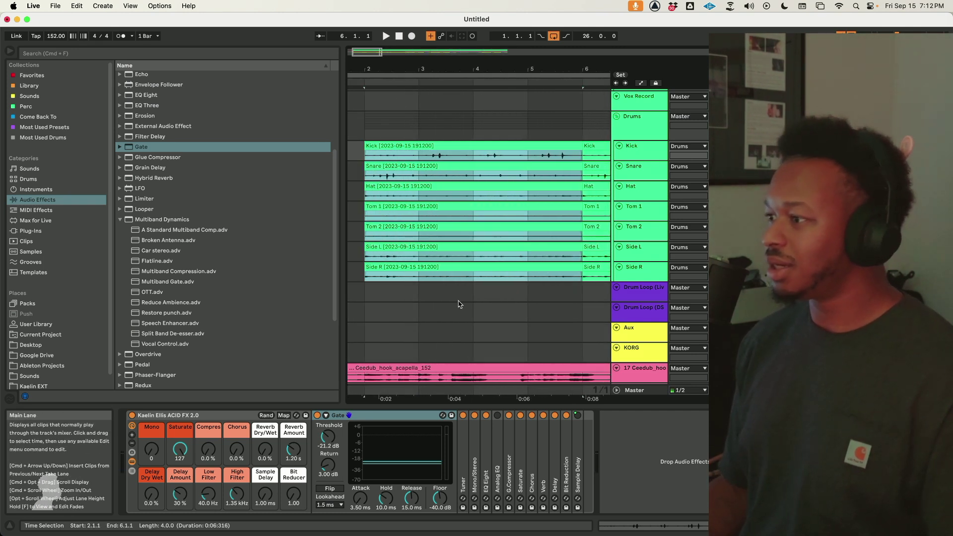
click(470, 267)
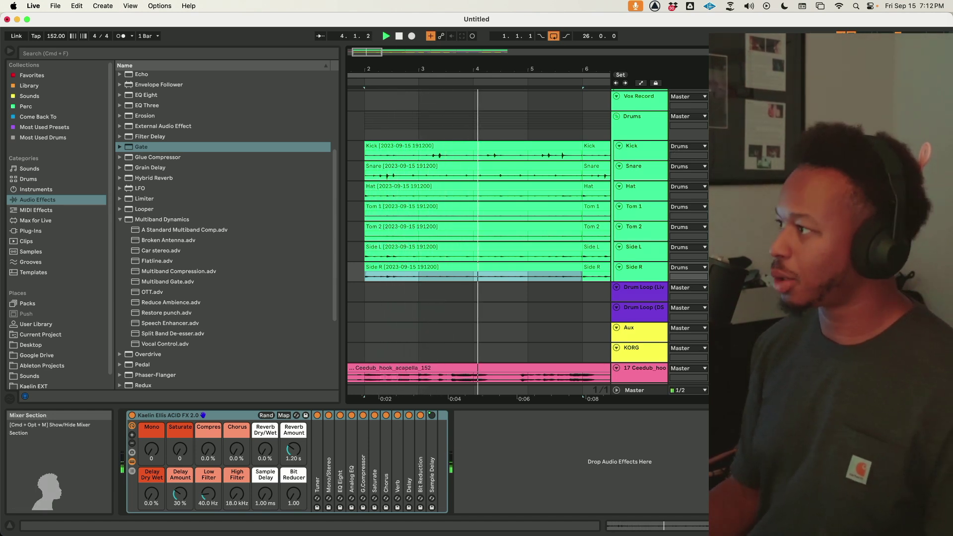
Step: Set the arrangement loop to cover the seven consolidated drum clips, starting at bar 2 with a length of four bars
click(639, 124)
click(467, 267)
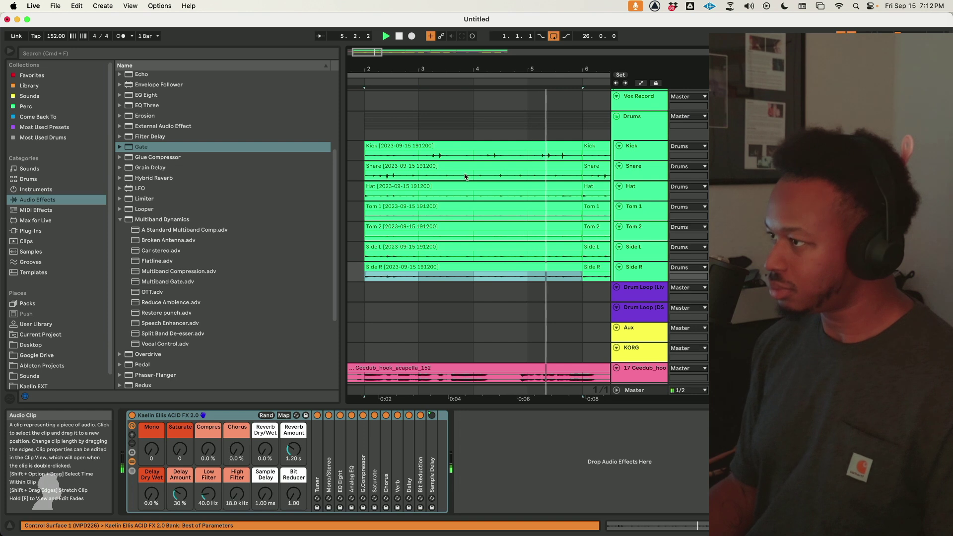
shift+click(471, 145)
right_click(474, 147)
click(531, 311)
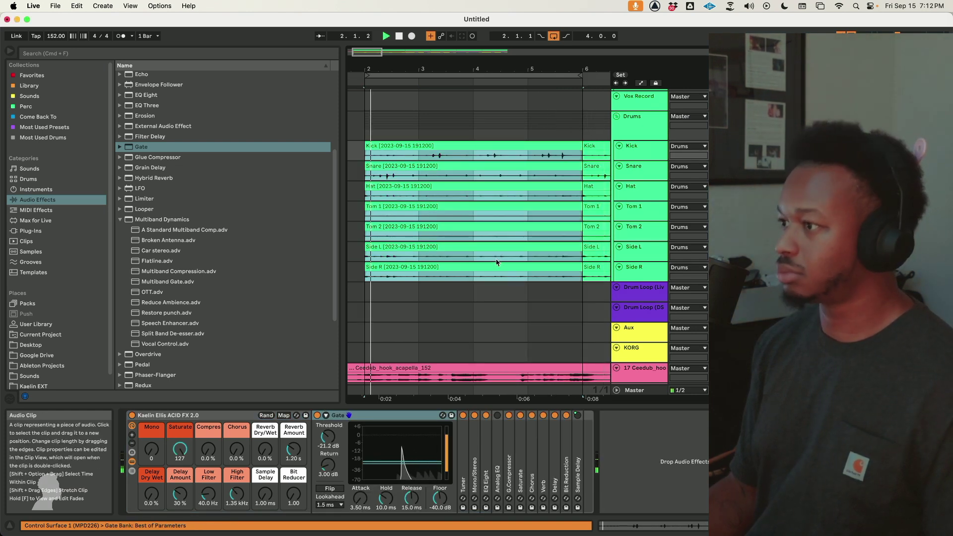
Step: Open all seven consolidated drum clips together in the clip editor and set their warp mode to Complex Pro
shift+click(464, 147)
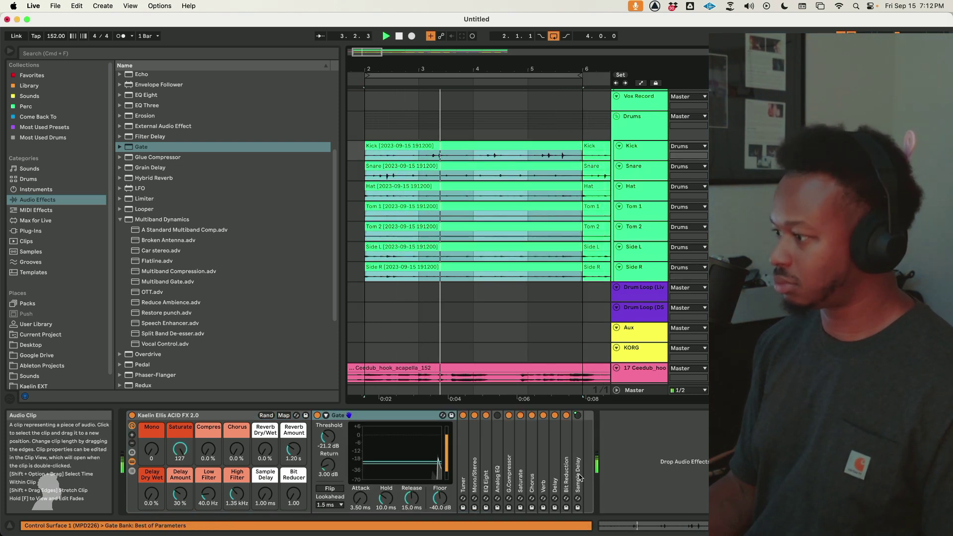
click(642, 524)
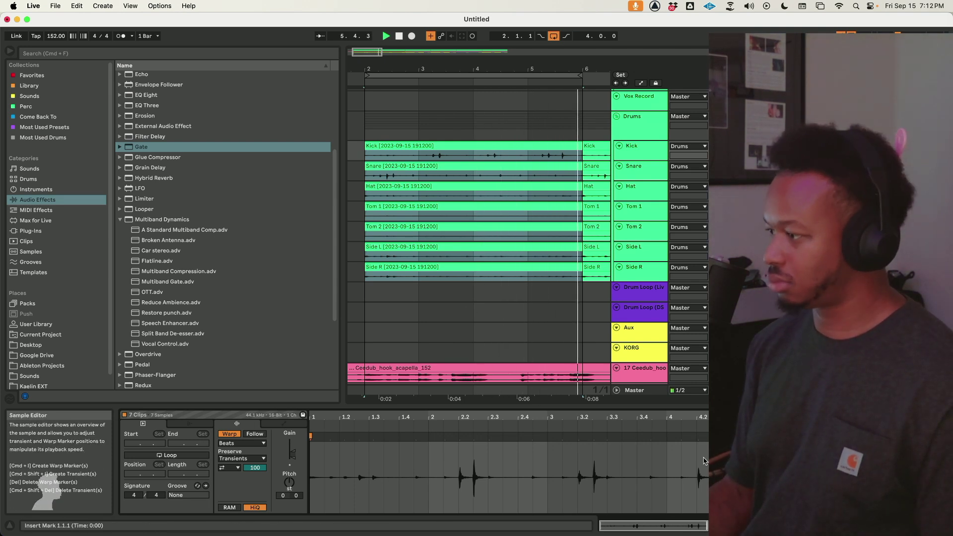
click(240, 457)
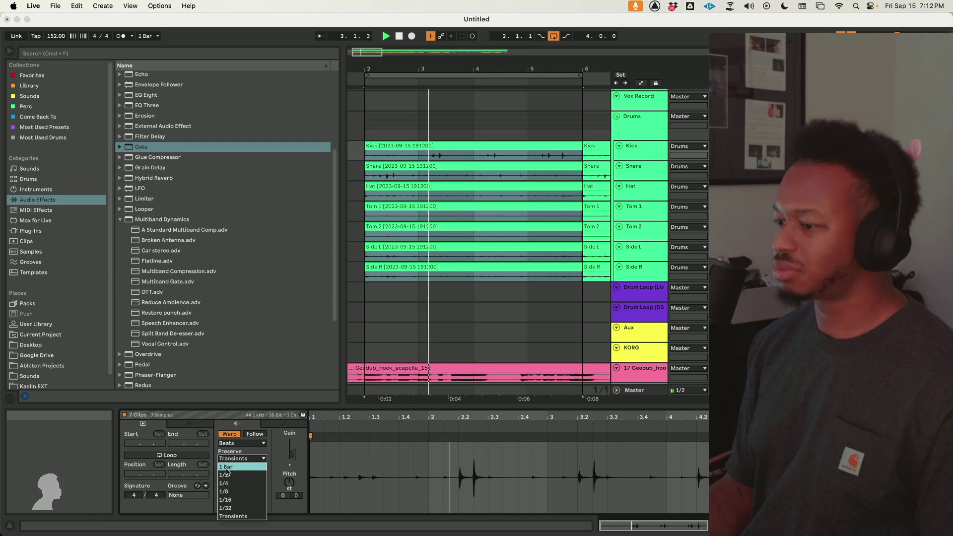
click(237, 451)
click(241, 443)
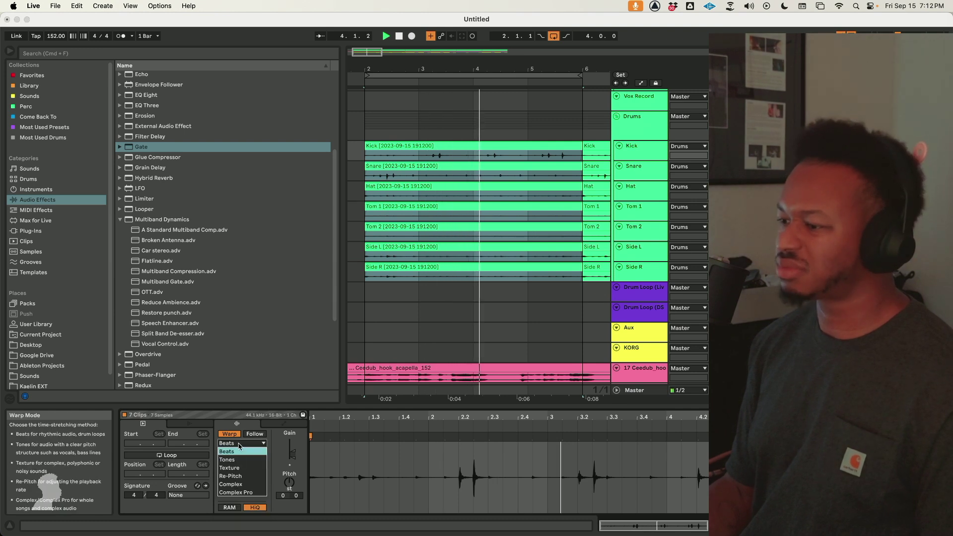
click(239, 492)
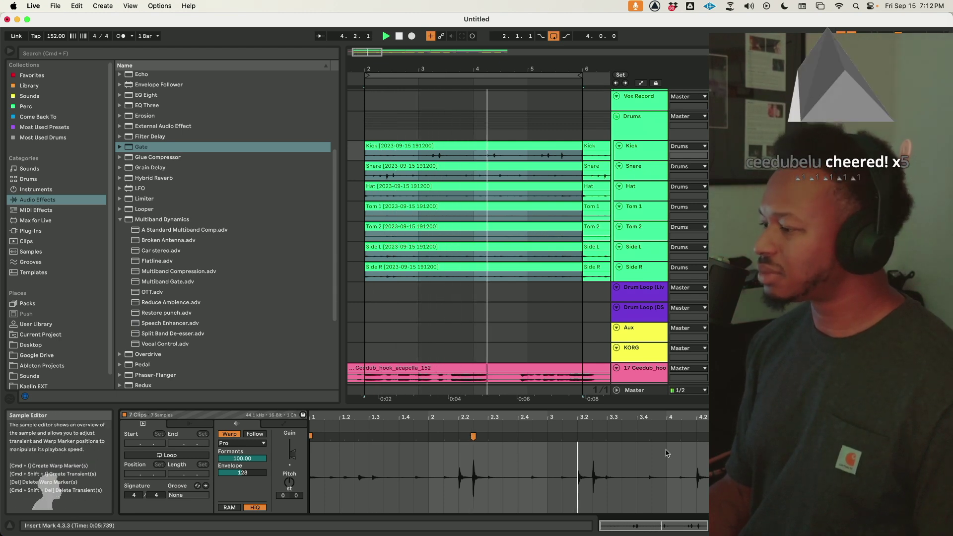
Step: Add warp markers on the spikes shortly after beats 2.2 and 3.2, and check them in the Hat and Side R clips
double_click(592, 437)
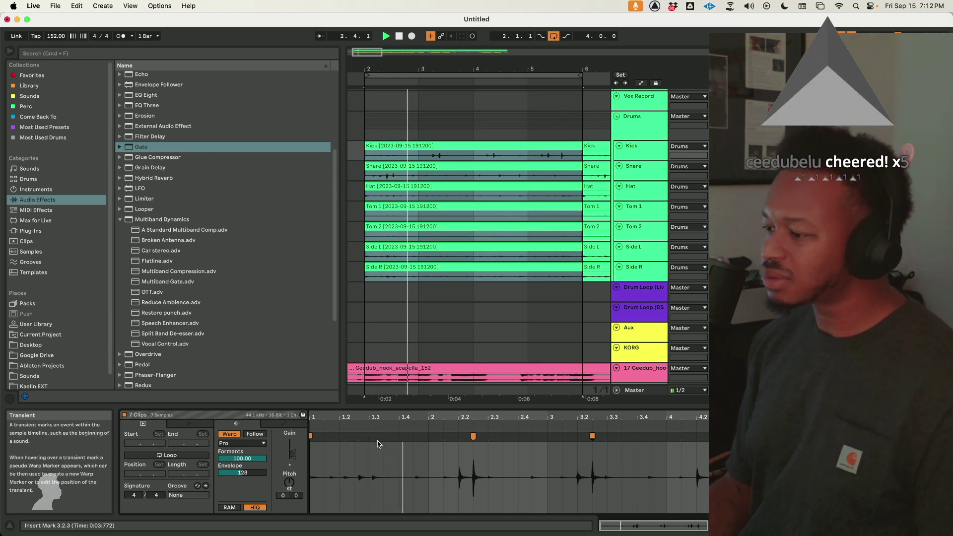
click(454, 157)
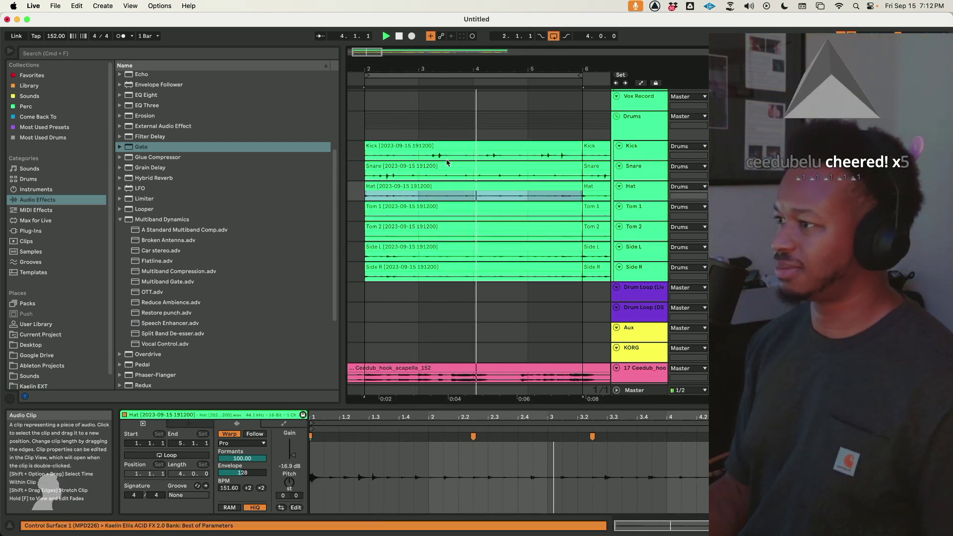
click(465, 276)
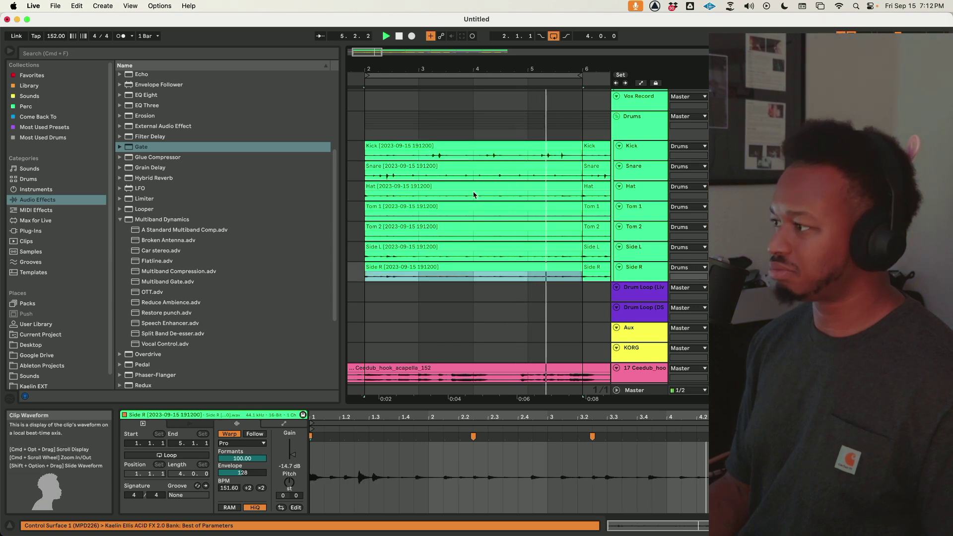
Step: Delete the consolidated Tom 1, Tom 2, Side L and Side R clips between bars 2 and 6
click(444, 207)
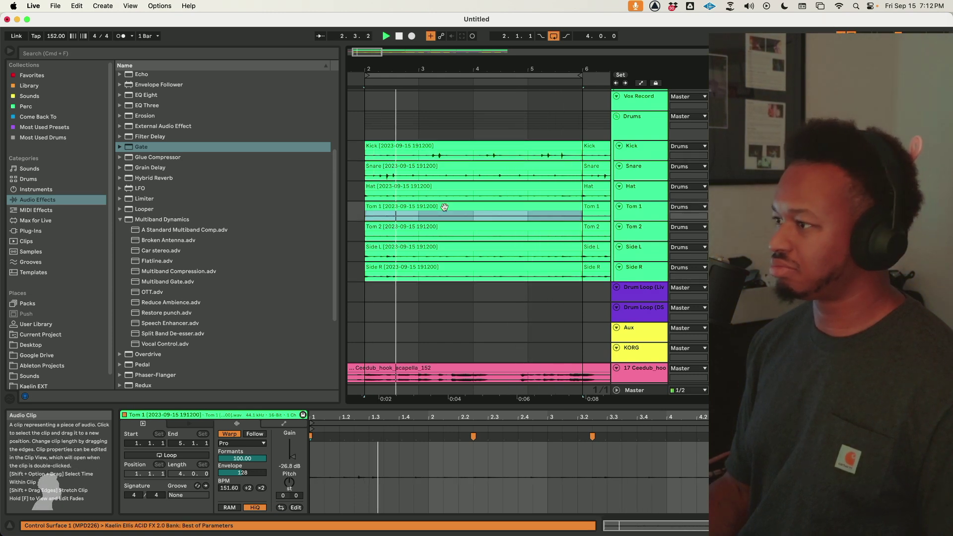
shift+click(462, 268)
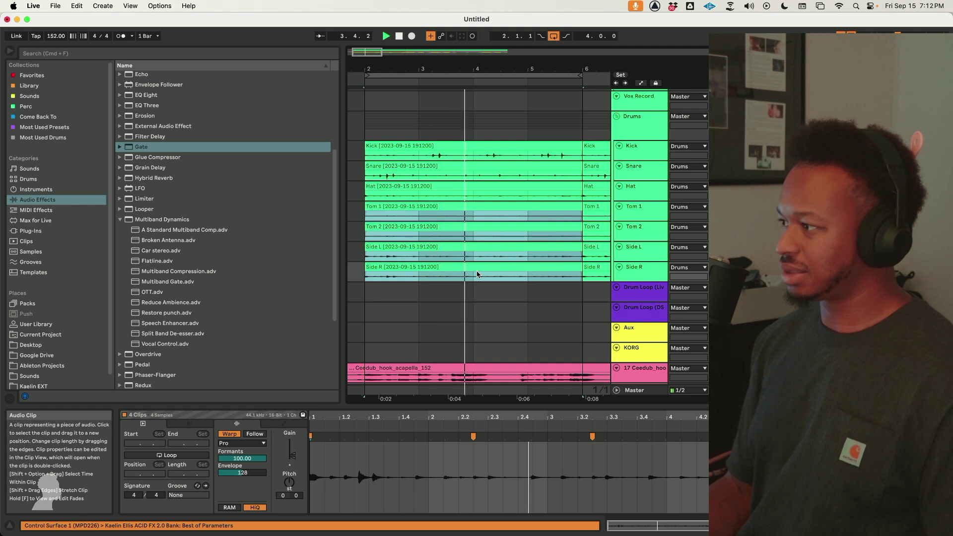
key(0)
click(467, 215)
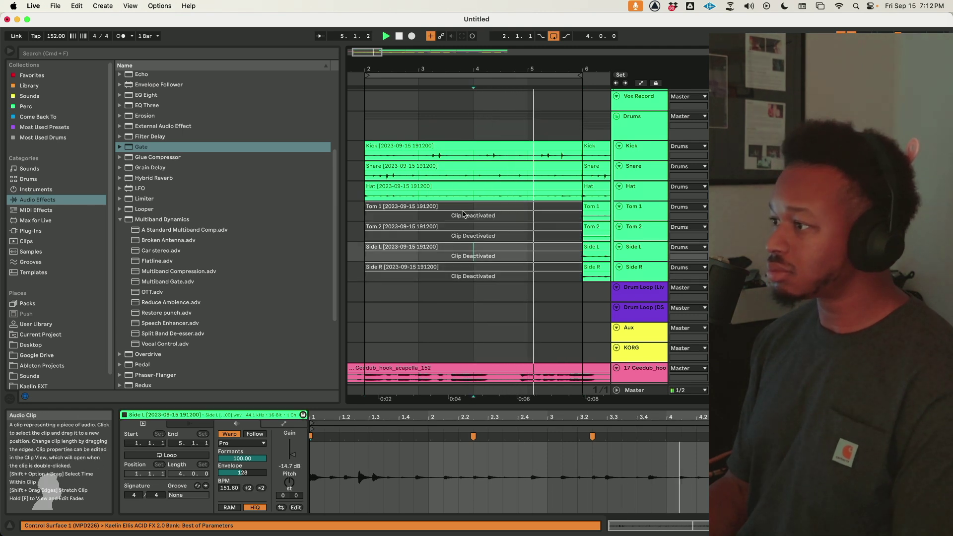
shift+click(425, 268)
key(Delete)
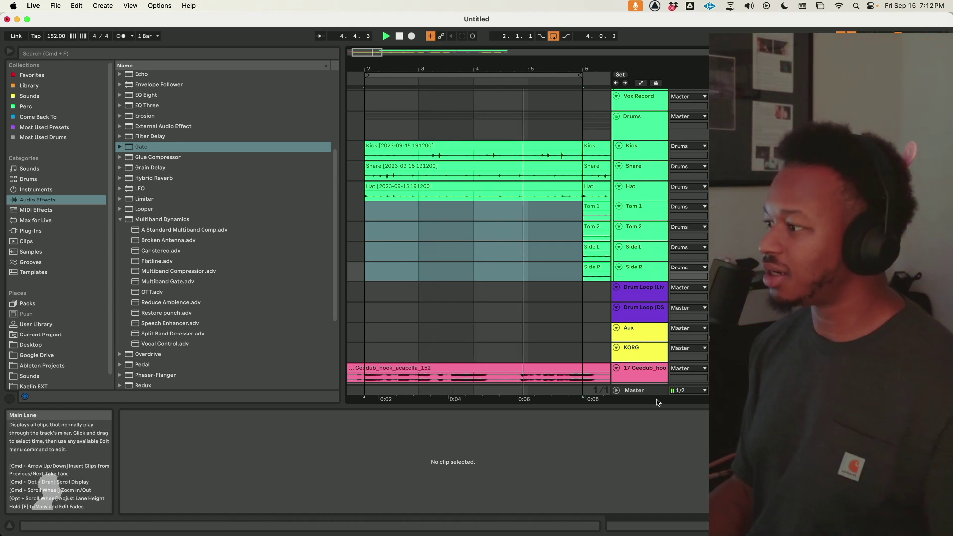
Step: Select both Ceedub hook acapella tracks, 17 and 18, together
scroll(666, 366, down, 8)
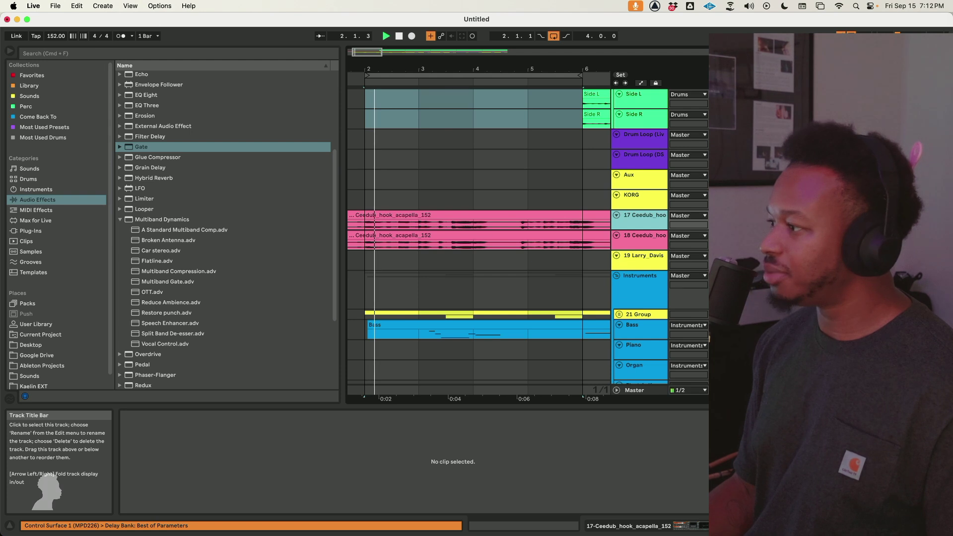
click(645, 240)
shift+click(647, 218)
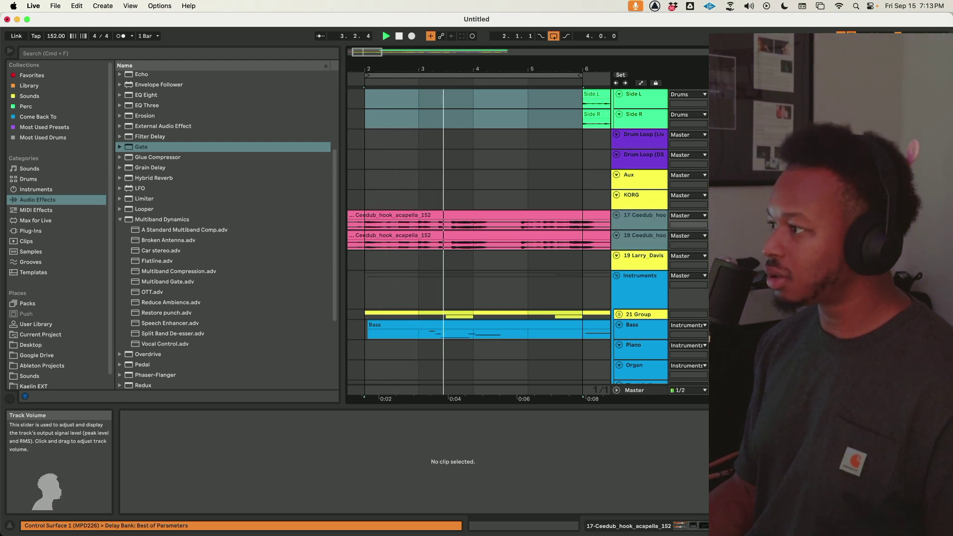
scroll(526, 145, up, 10)
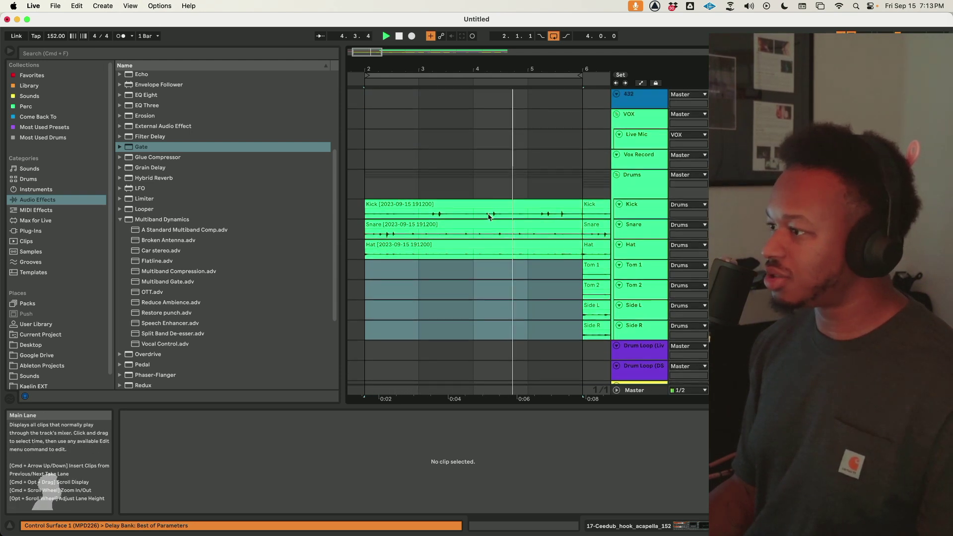
Step: Stop playback and select the consolidated Kick, Snare and Hat clips together
click(458, 241)
shift+click(450, 204)
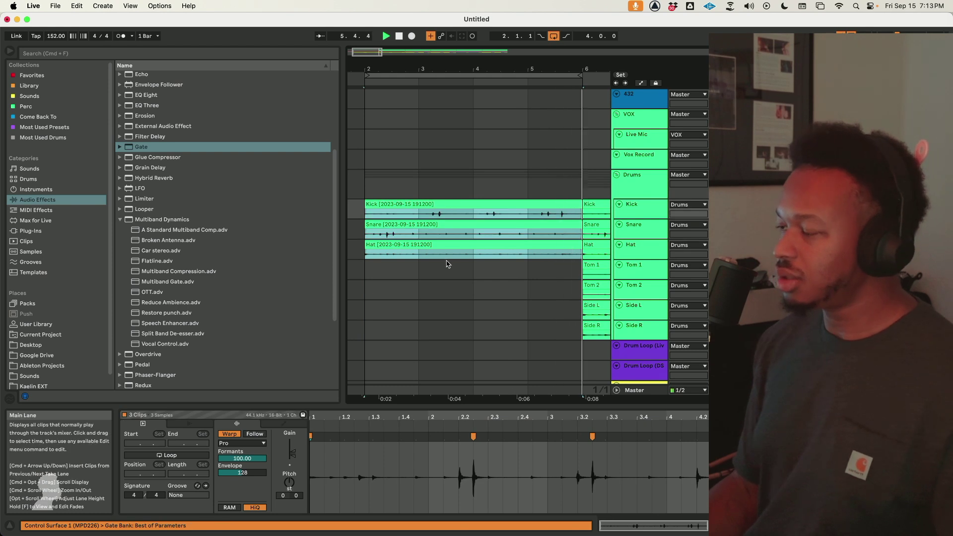
scroll(604, 243, down, 7)
scroll(605, 245, down, 1)
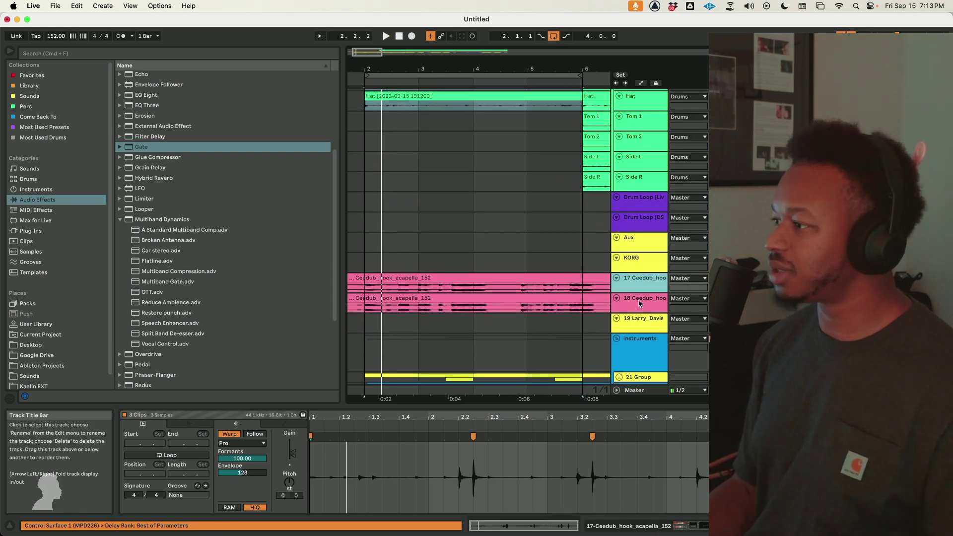
scroll(565, 228, up, 6)
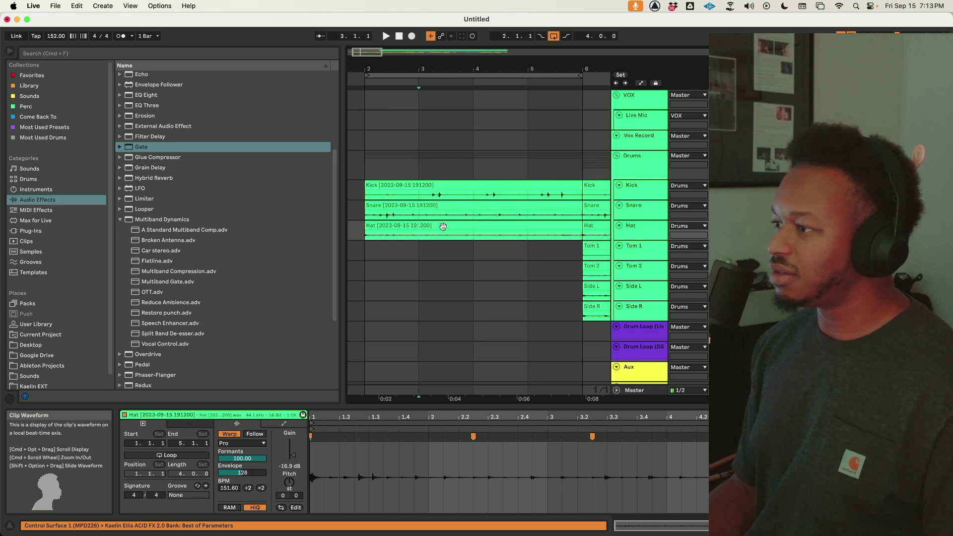
key(space)
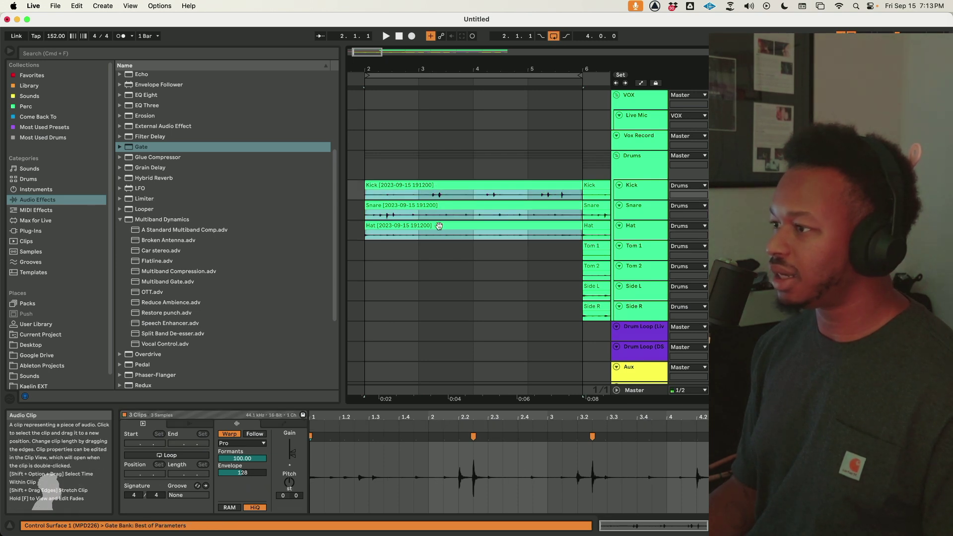
click(431, 185)
shift+click(429, 227)
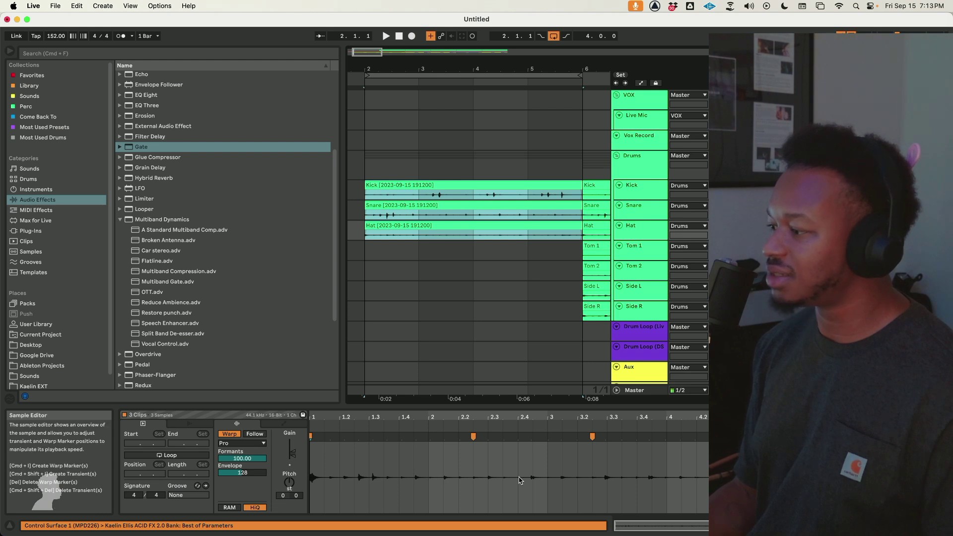
Step: Highlight the waveform leading up to beat 2.2 and add a warp marker on the transient just after that beat in the selected clips
click(470, 478)
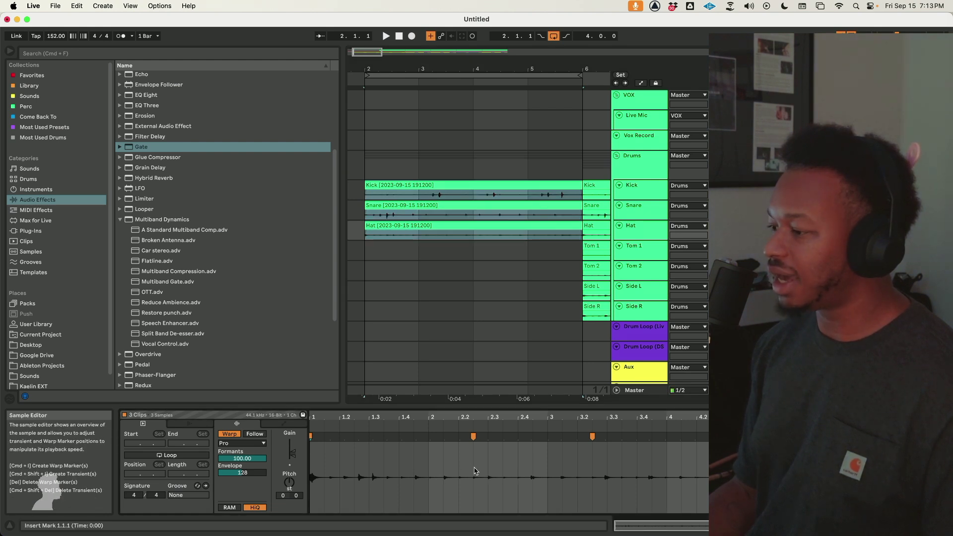
right_click(431, 471)
click(442, 445)
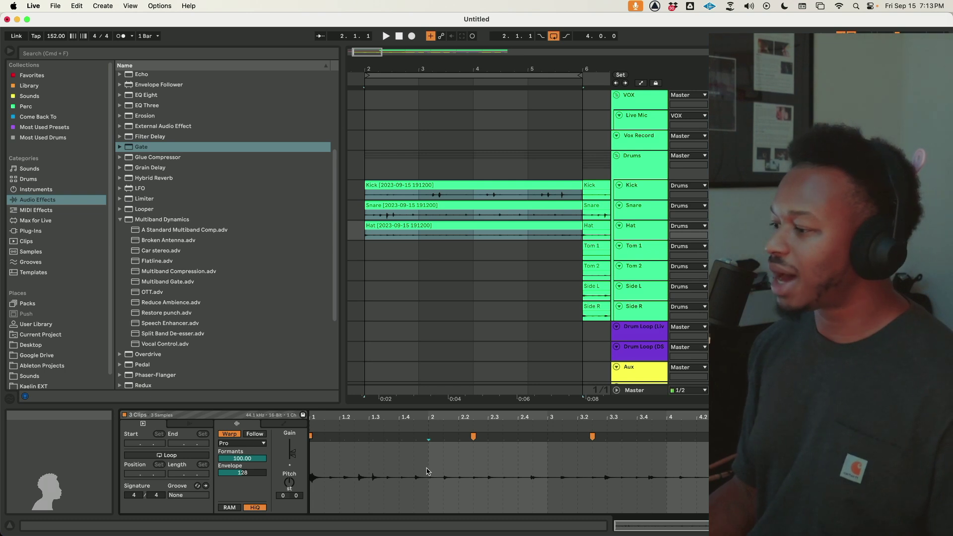
drag(437, 473, 473, 479)
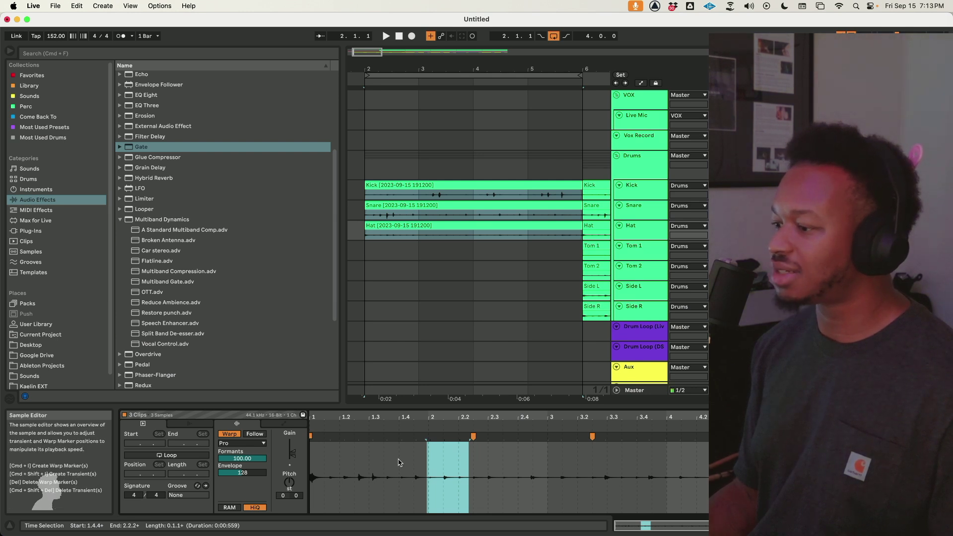
click(384, 462)
drag(347, 470, 462, 482)
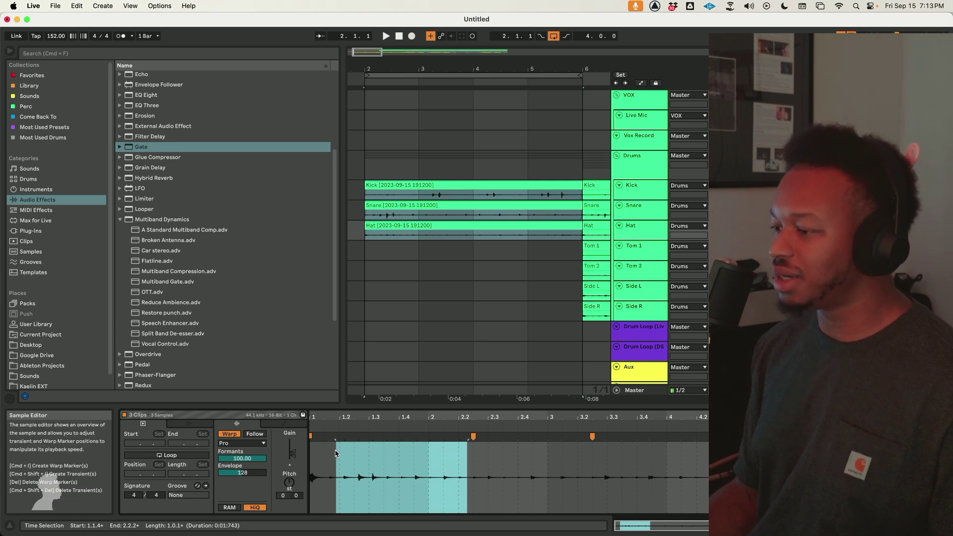
click(345, 467)
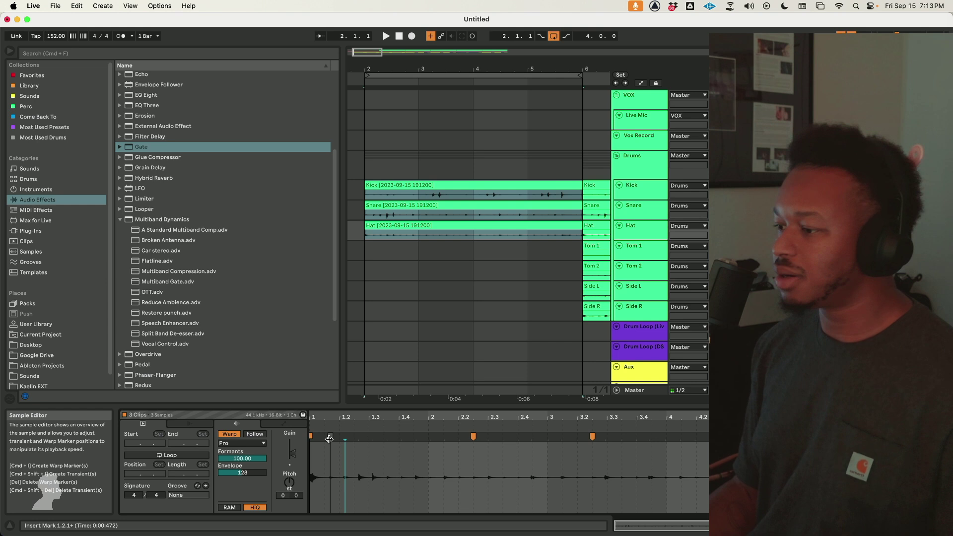
drag(325, 469, 451, 465)
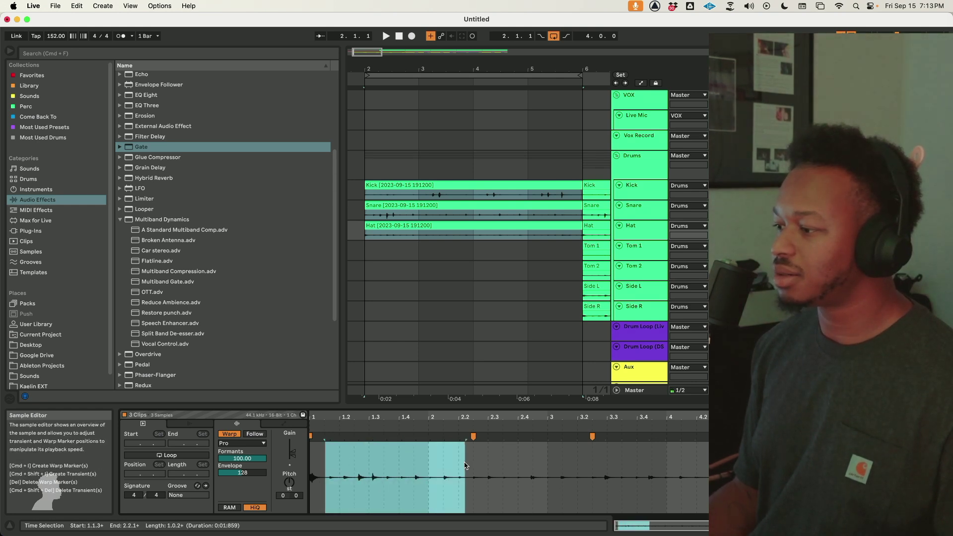
click(457, 439)
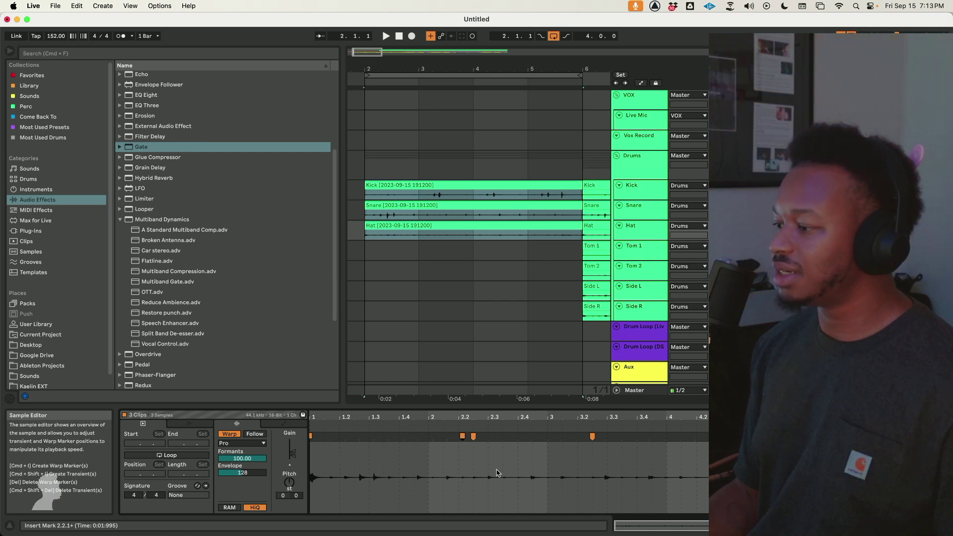
Step: Highlight the waveform between beats 2.3 and 3, and add a warp marker at the start of bar 3
drag(497, 473, 531, 478)
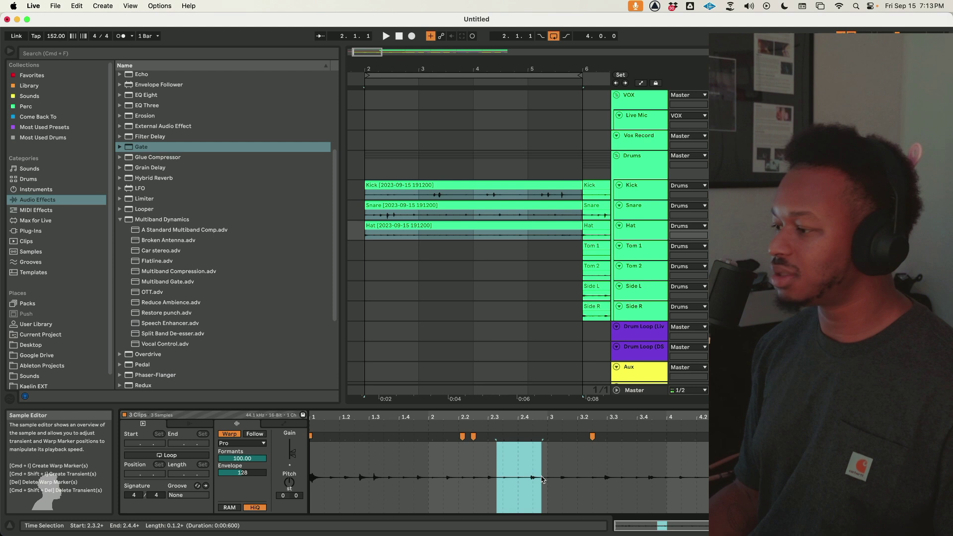
click(532, 436)
double_click(548, 437)
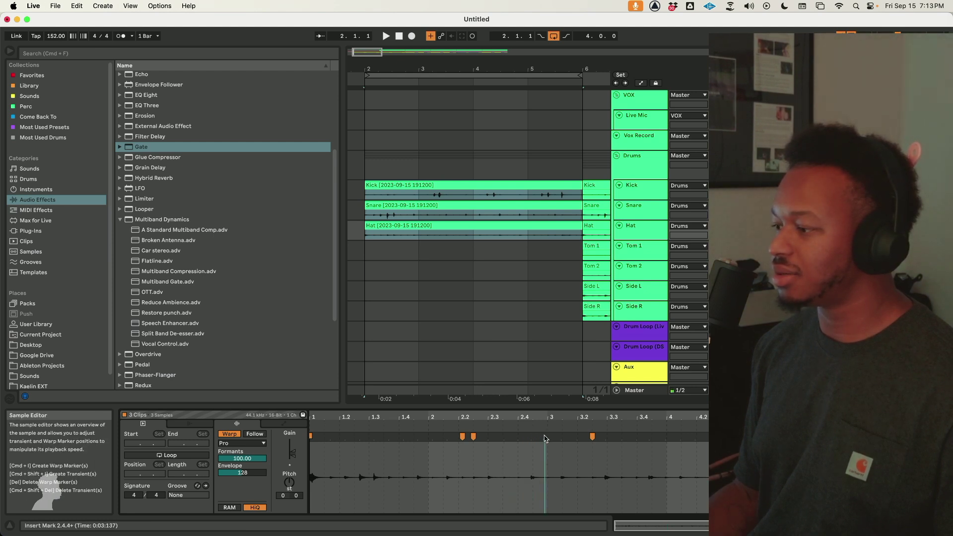
Step: Add warp markers on the transients near 2.4.3 and 2.3.1 in the Kick, Snare and Hat clips
drag(540, 471, 481, 471)
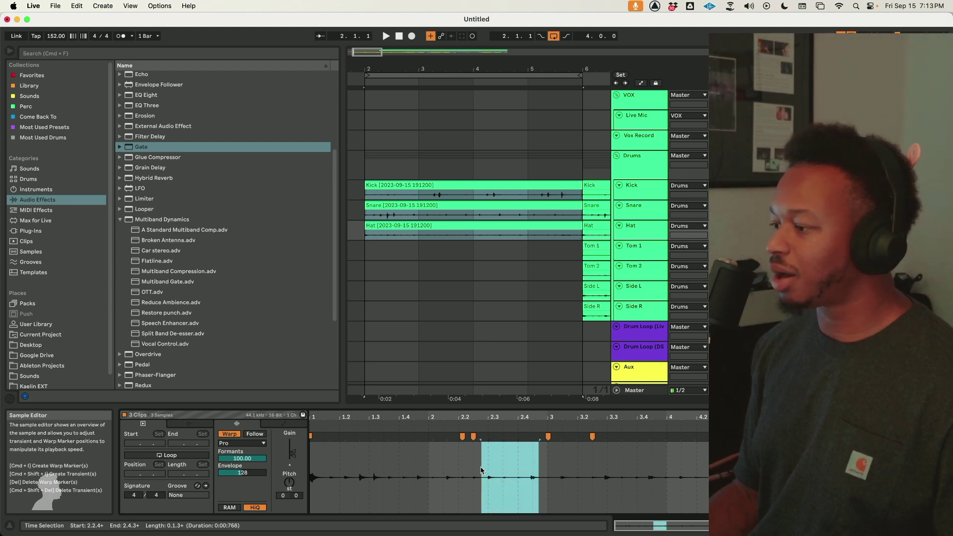
click(533, 437)
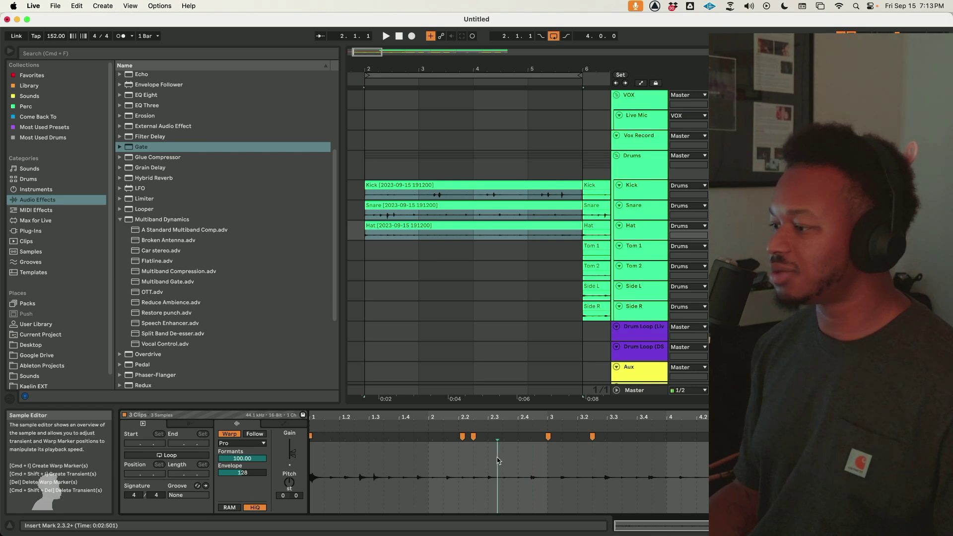
drag(497, 459, 533, 458)
click(536, 439)
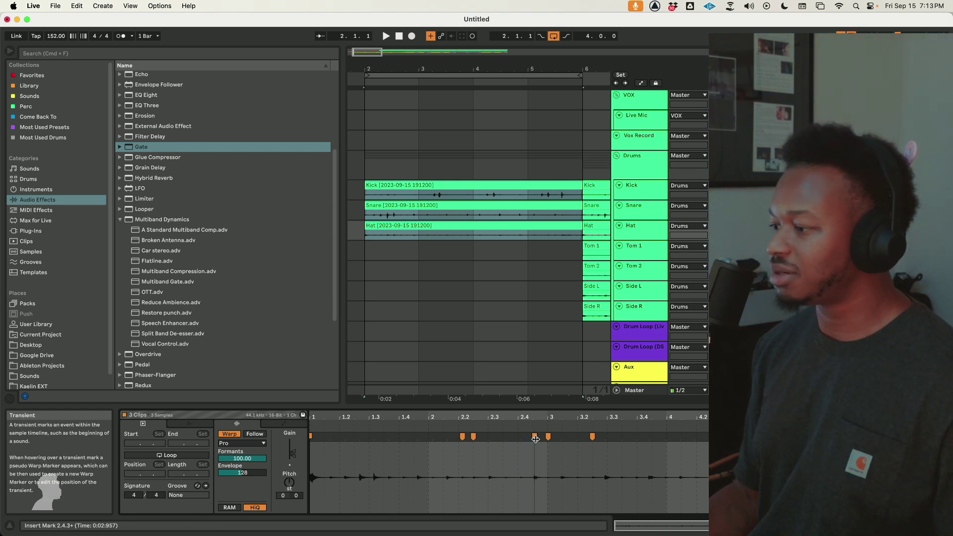
click(490, 439)
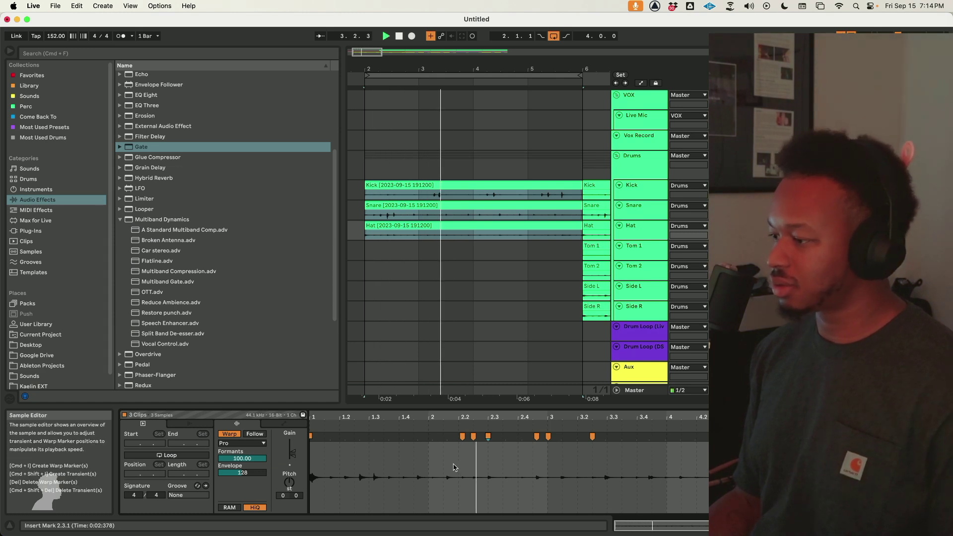
Step: Remove the warp marker just after beat 2.2, nudge the bar 3 warp marker onto the downbeat, and replay the clips
double_click(474, 437)
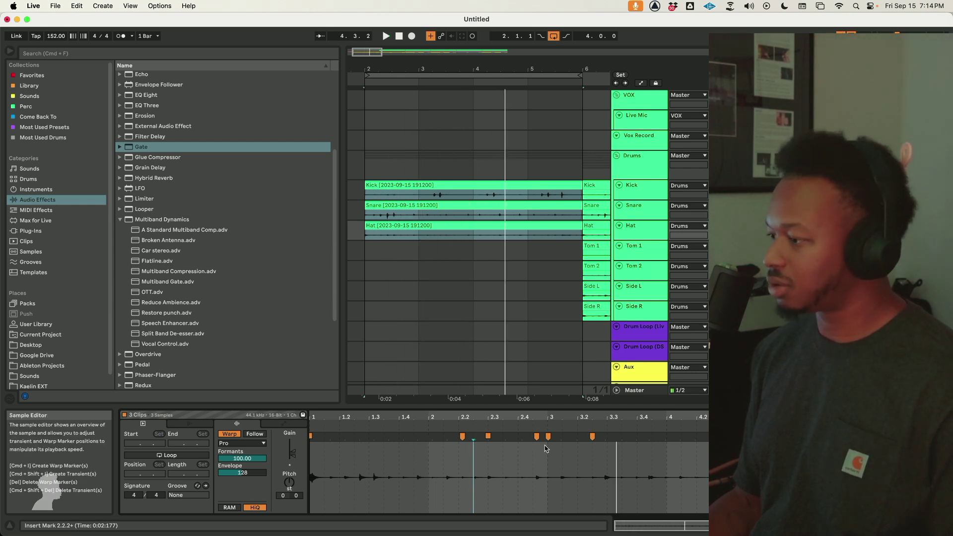
key(space)
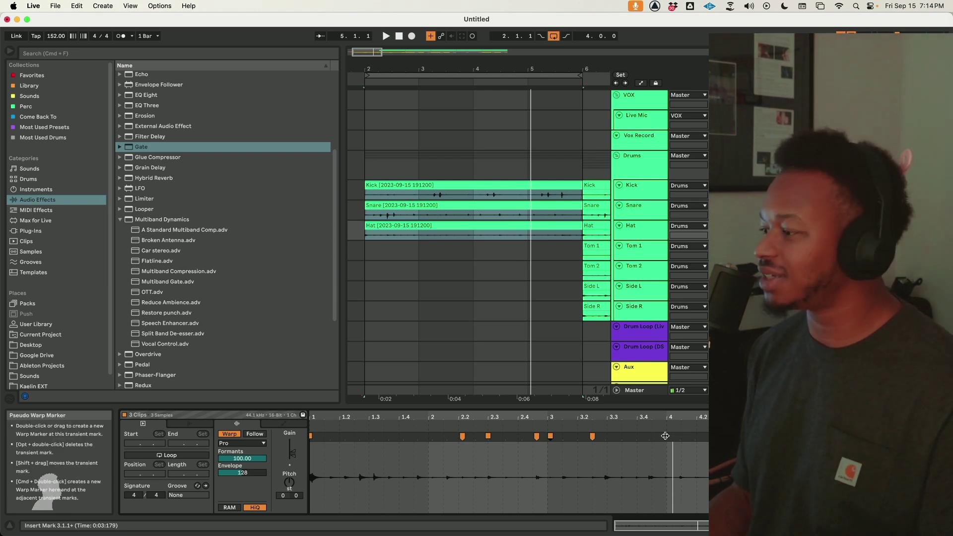
click(623, 427)
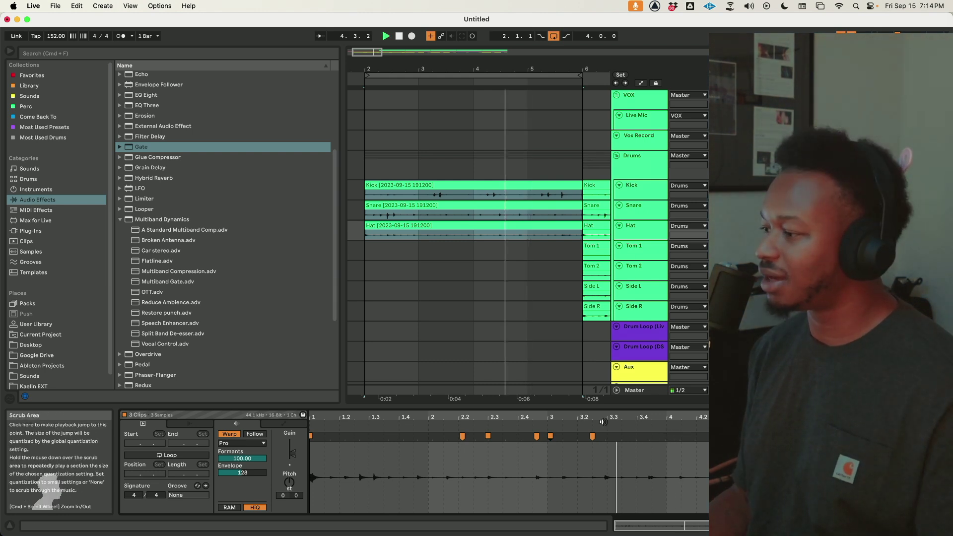
Step: Add warp markers on the transients just before beat 3.3 and just after beat 3.4 in the selected drum clips
double_click(650, 436)
double_click(606, 436)
drag(660, 457, 734, 459)
click(728, 438)
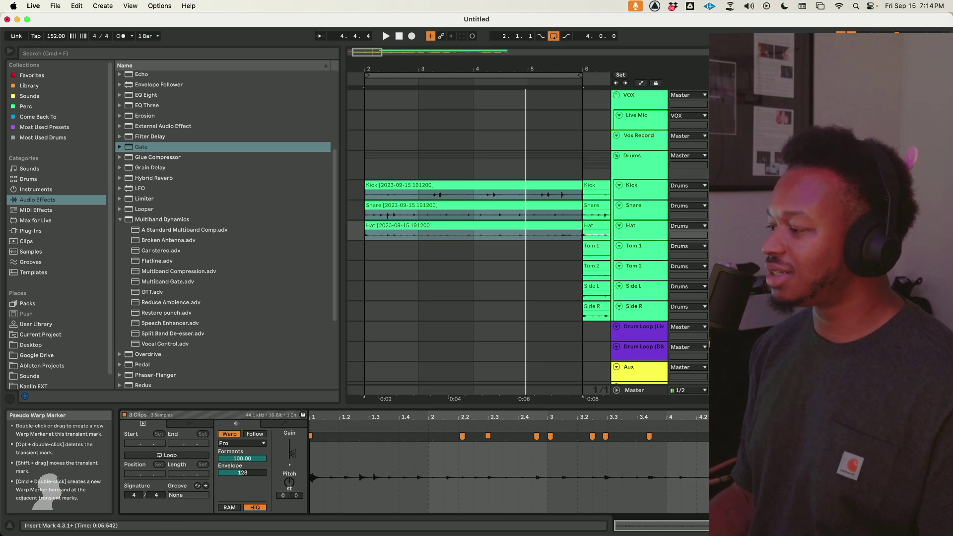
Step: Place a warp marker at the start of bar 4 in the selected clips and audition the passage around it
key(space)
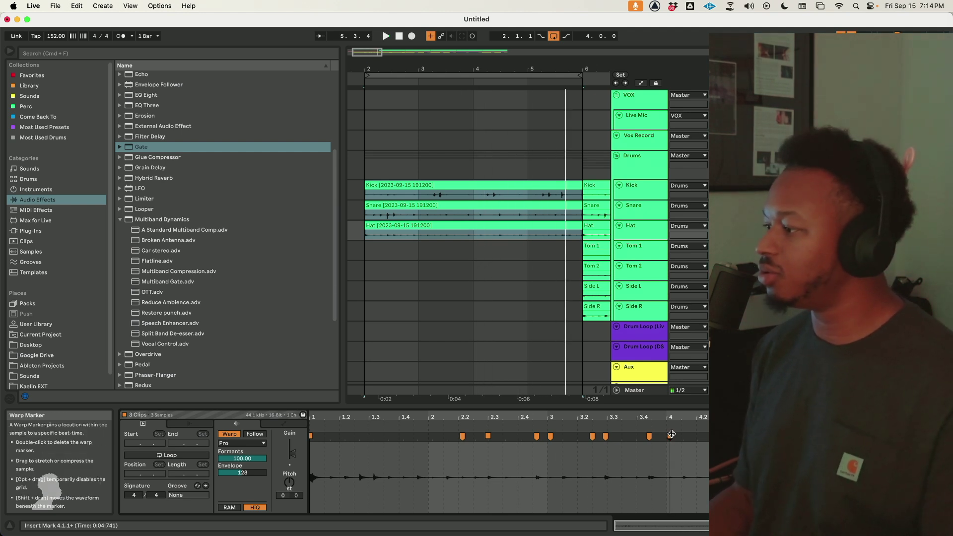
click(638, 427)
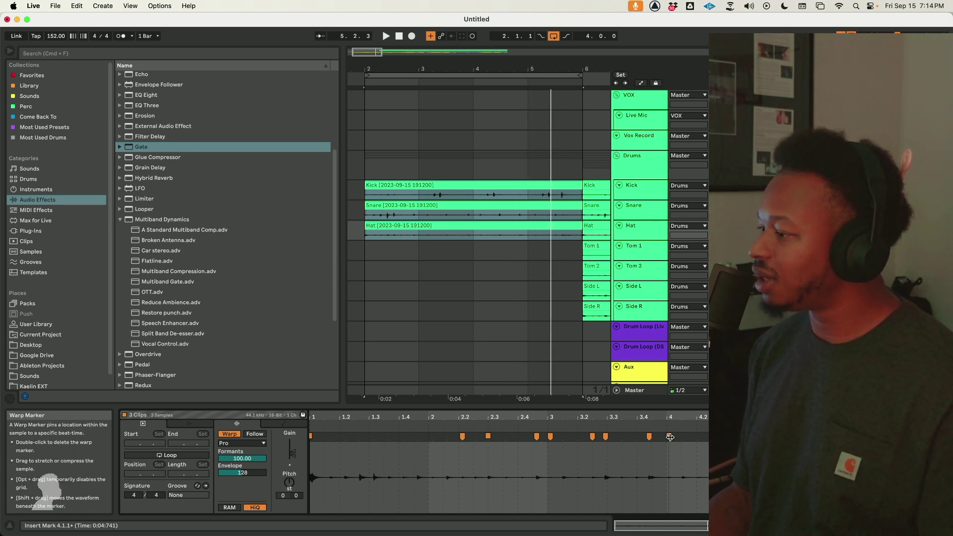
click(609, 427)
click(609, 427)
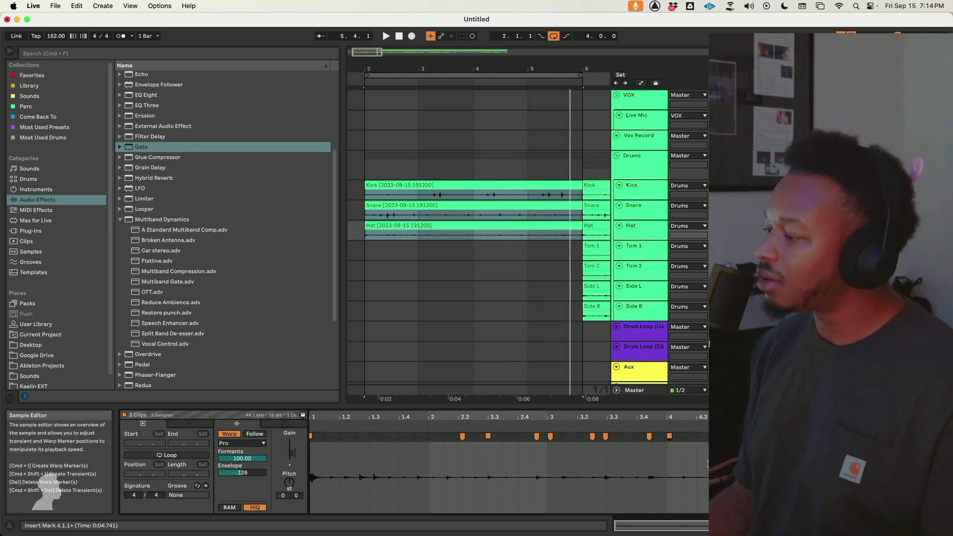
click(642, 423)
key(space)
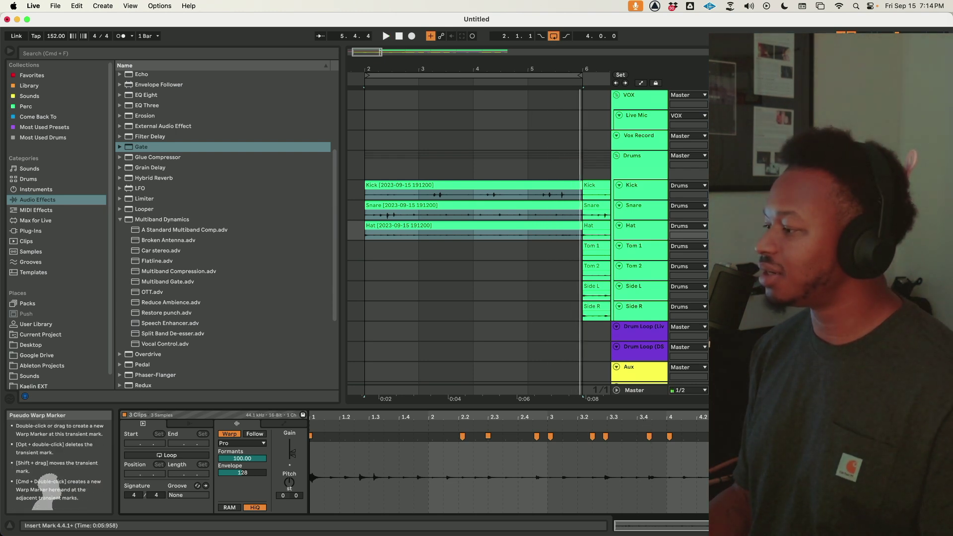
Step: Play the loop and add warp markers on the transients between beat 1.2 and bar 2, including one at 1.3.1
key(space)
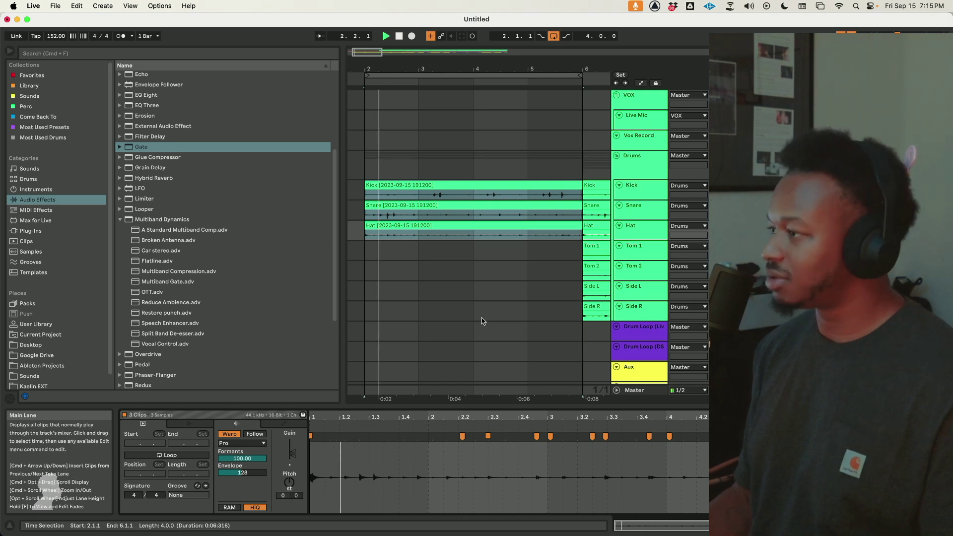
double_click(404, 437)
double_click(389, 437)
double_click(360, 436)
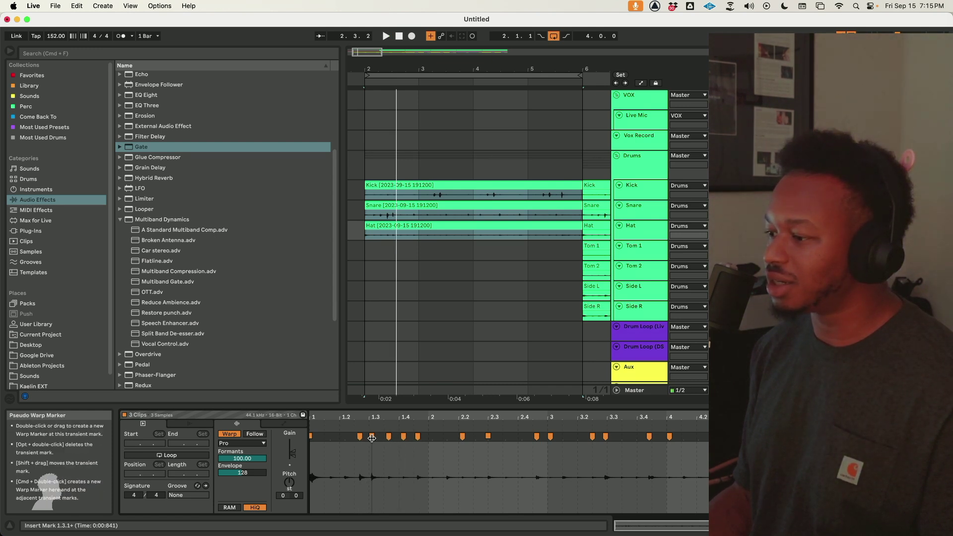
key(space)
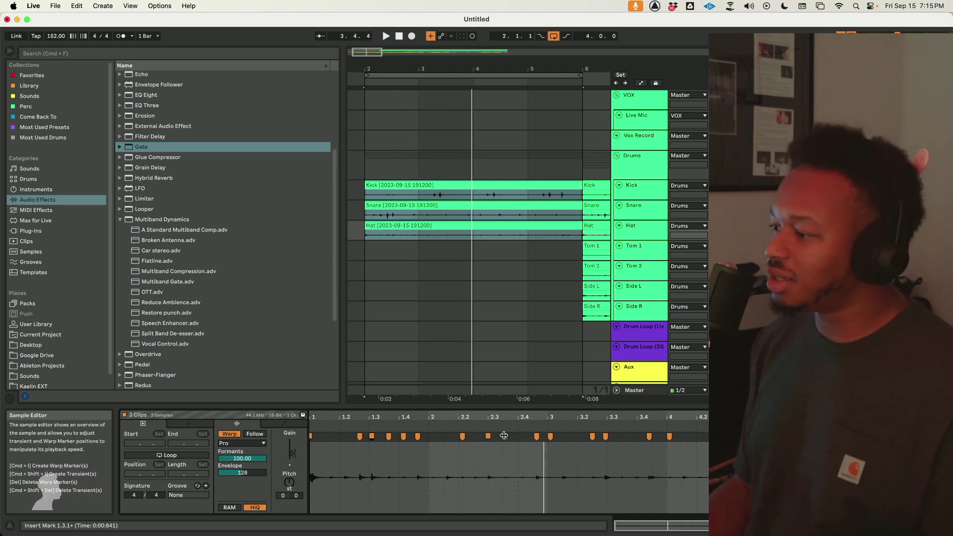
Step: Add warp markers on the transients just after beat 2.2 and at 2.3.3, and replay the Kick, Snare and Hat clips
double_click(475, 436)
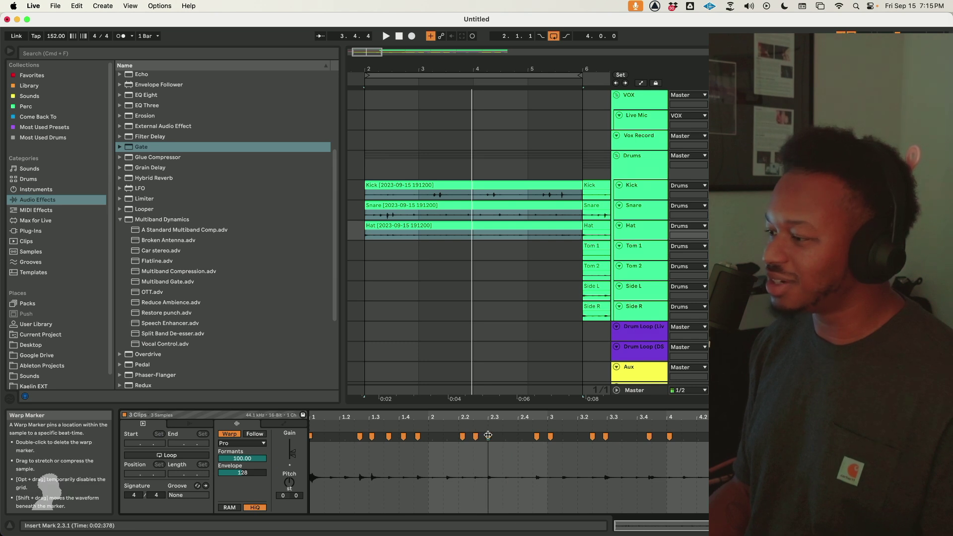
key(space)
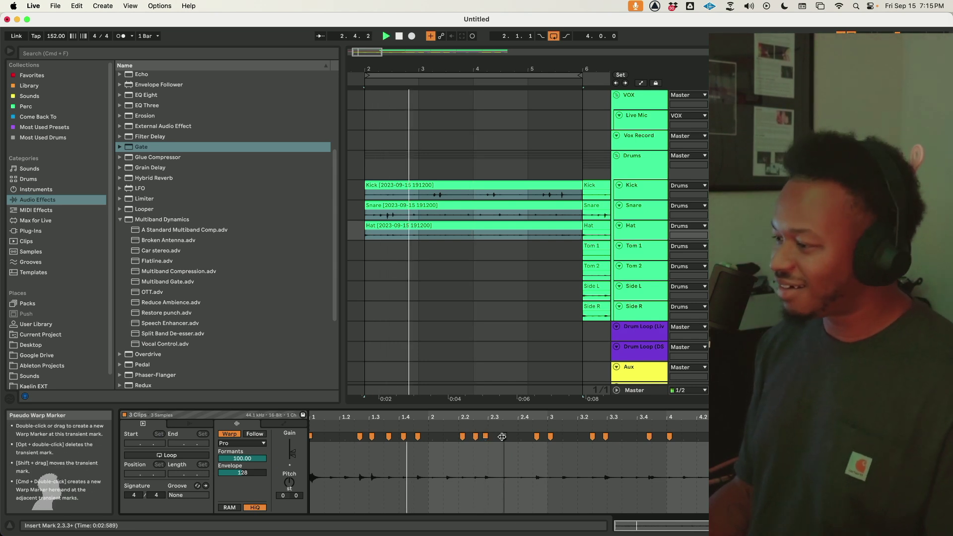
double_click(504, 437)
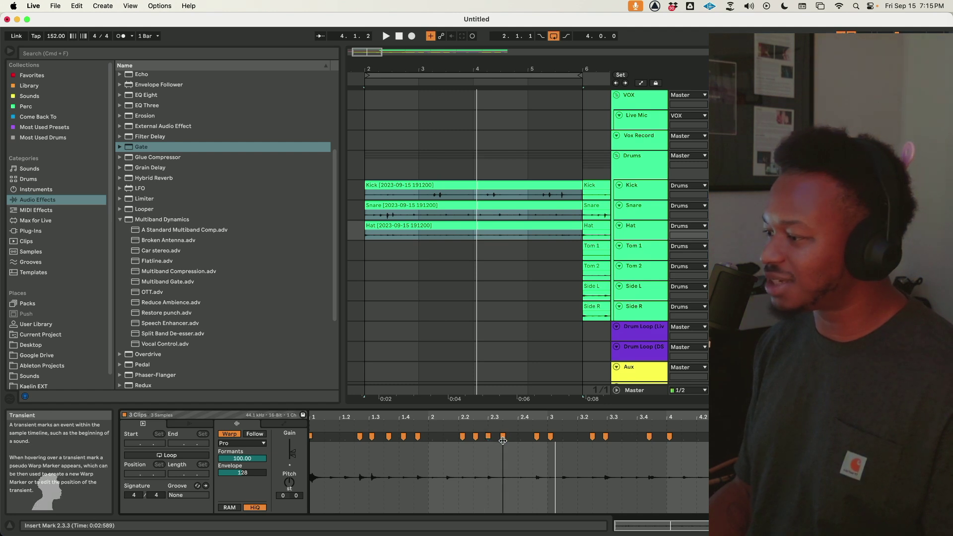
key(space)
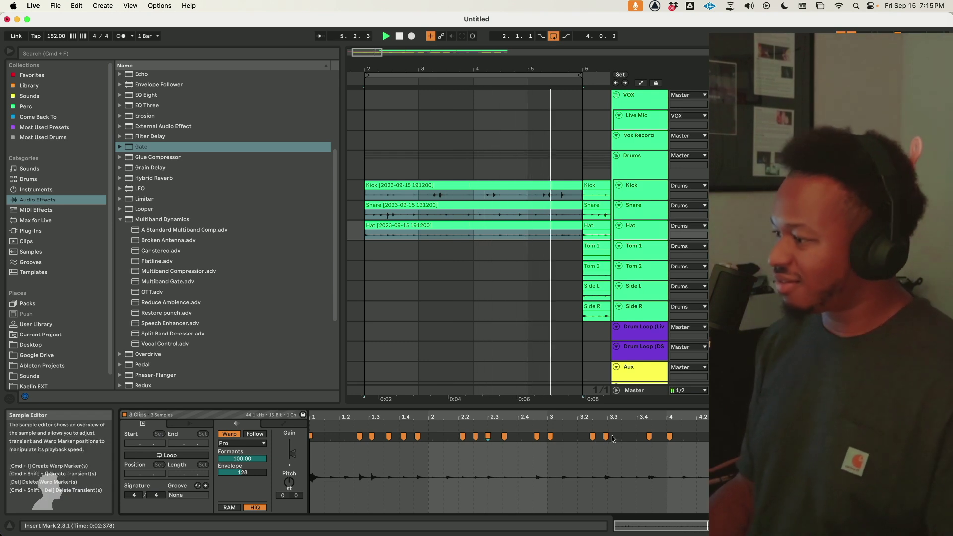
key(space)
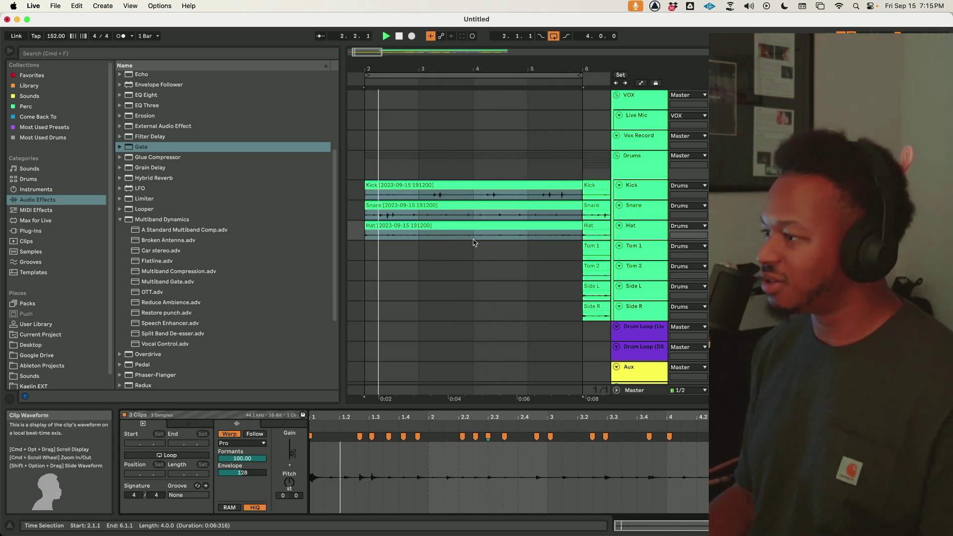
Step: Delete the old drum clips from Kick through Side R between bar 6 and bar 26
scroll(708, 157, down, 5)
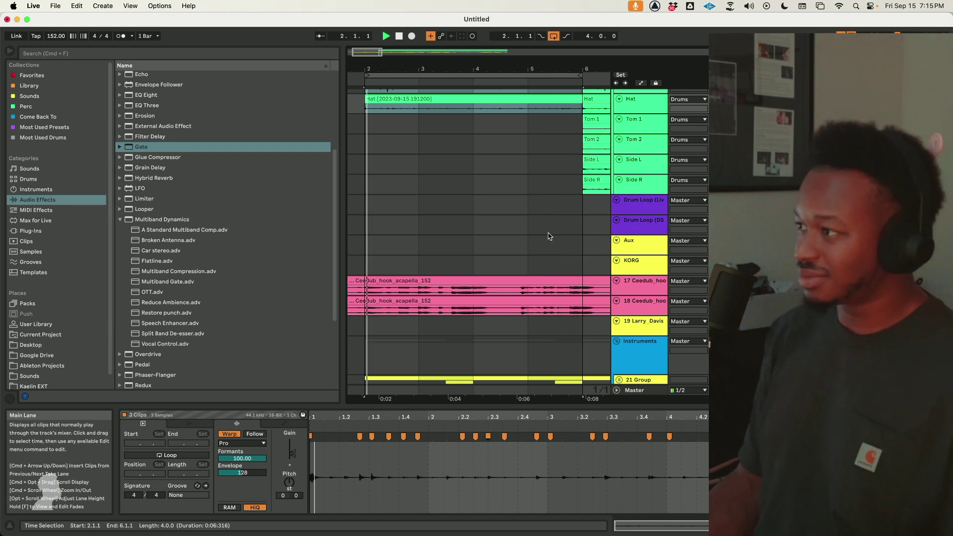
scroll(550, 238, up, 2)
scroll(526, 256, up, 2)
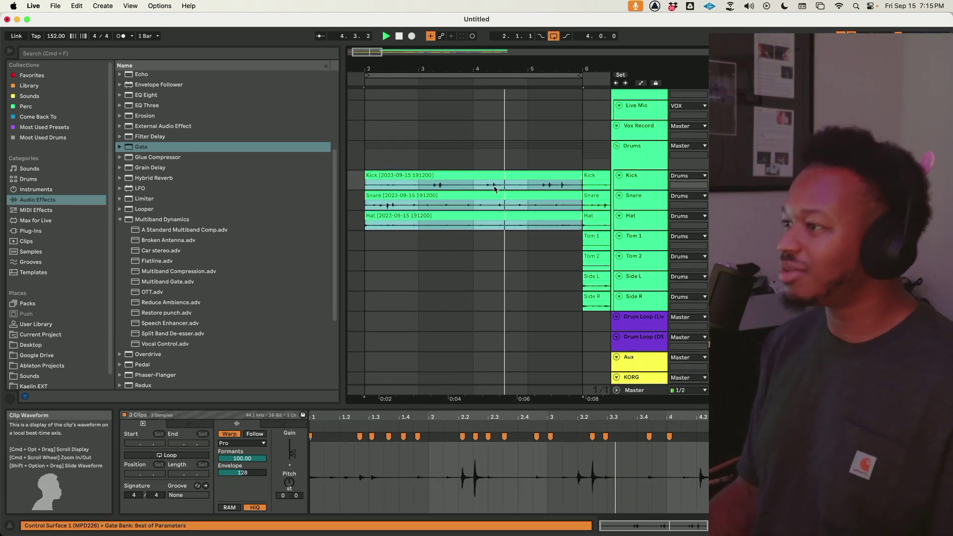
drag(422, 69, 422, 34)
click(409, 173)
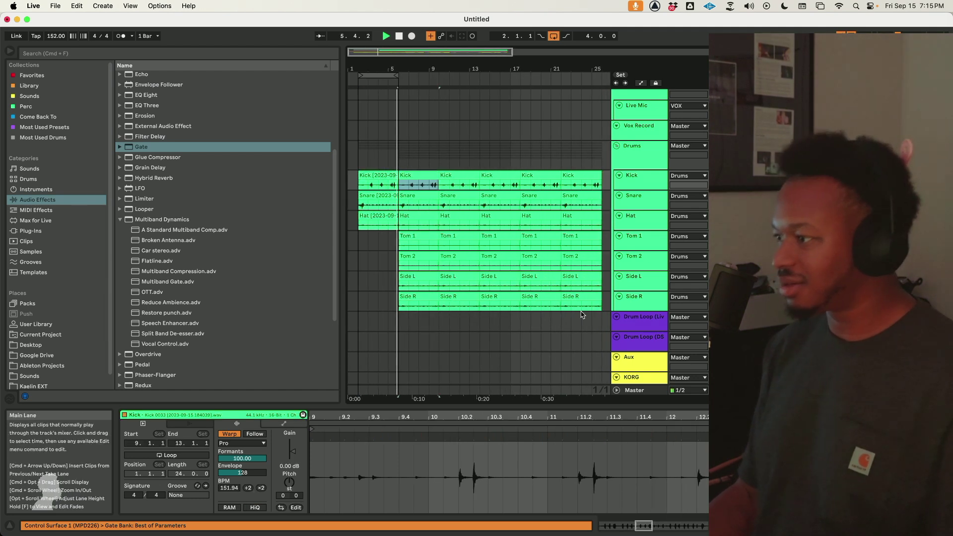
shift+click(589, 296)
key(Delete)
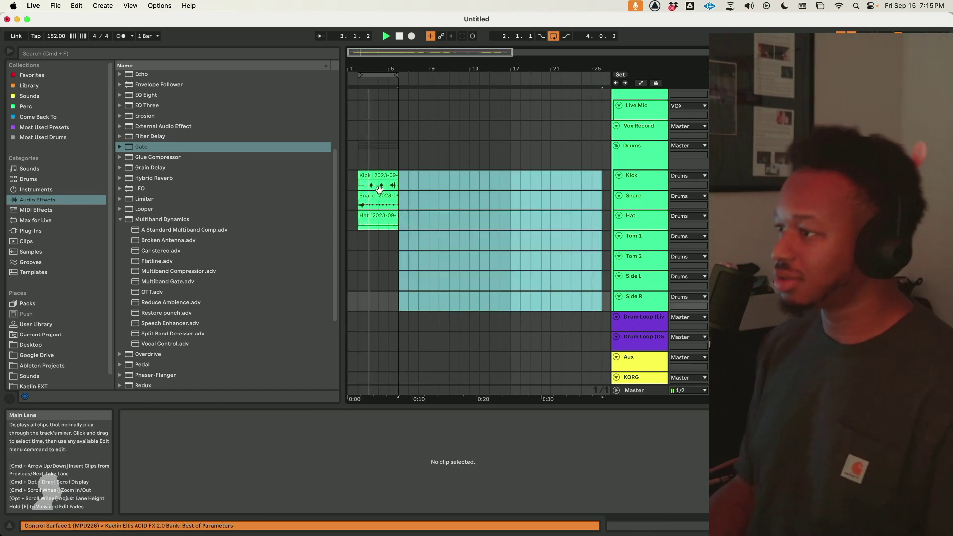
Step: Duplicate the warped Kick, Snare and Hat clips five times so they fill the arrangement up to bar 26
click(379, 175)
shift+click(383, 216)
key(super+d)
key(super+d)
key(super+d)
key(super+d)
key(super+d)
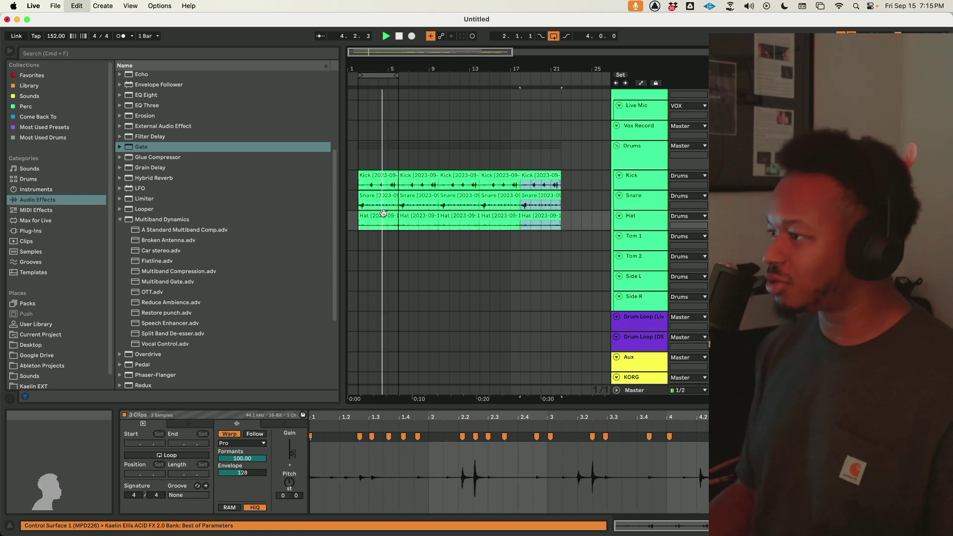
Step: Select all the Kick, Snare and Hat clips and loop the 24-bar selection starting at bar 2
scroll(431, 218, down, 6)
scroll(644, 189, up, 6)
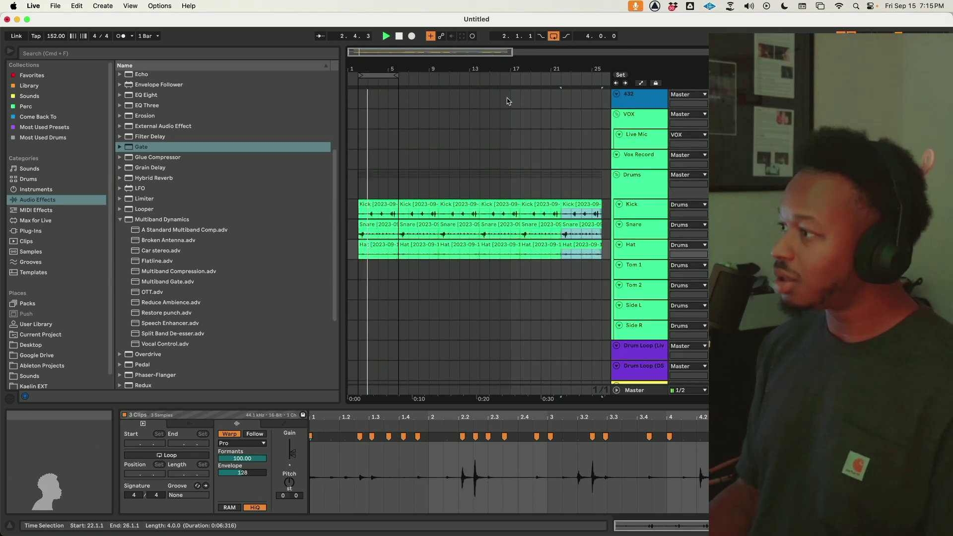
click(651, 187)
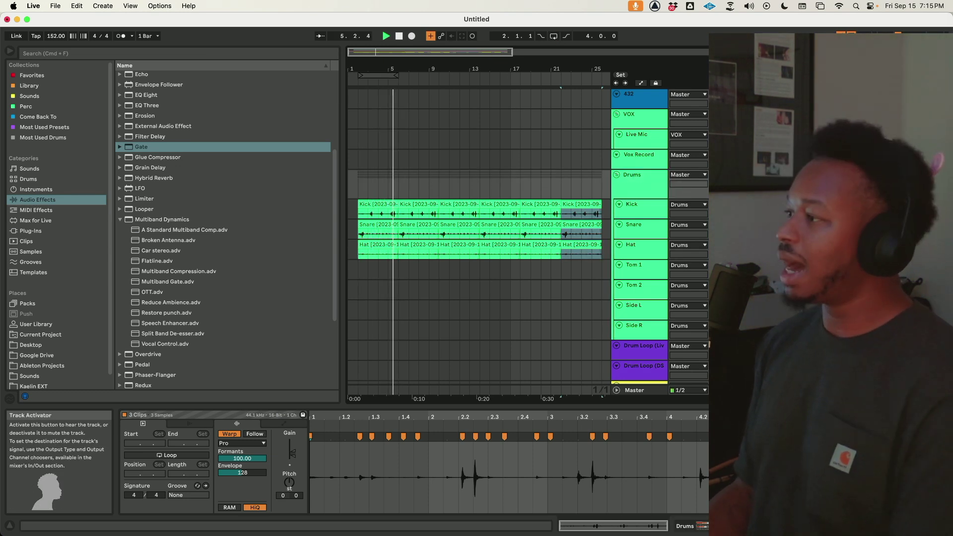
scroll(685, 229, down, 5)
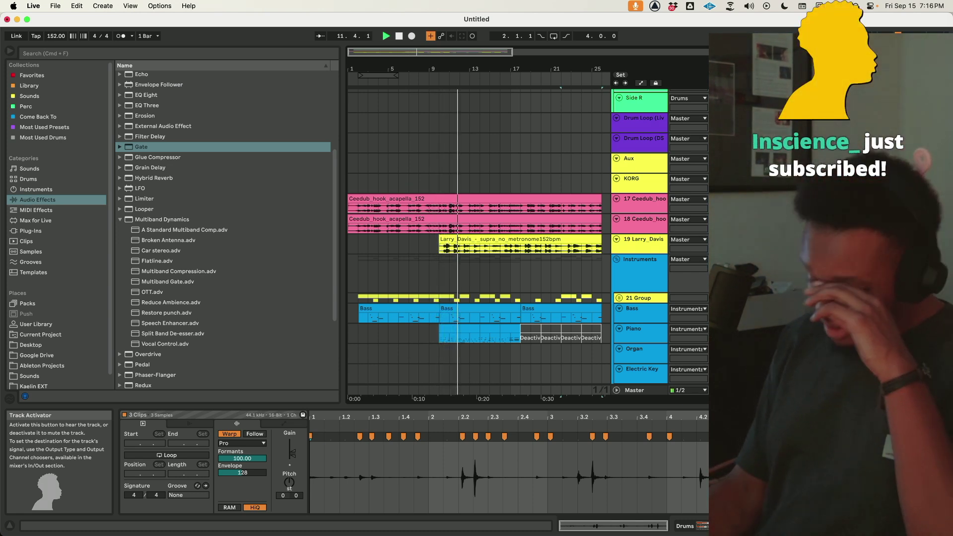
scroll(568, 190, up, 10)
scroll(569, 190, up, 1)
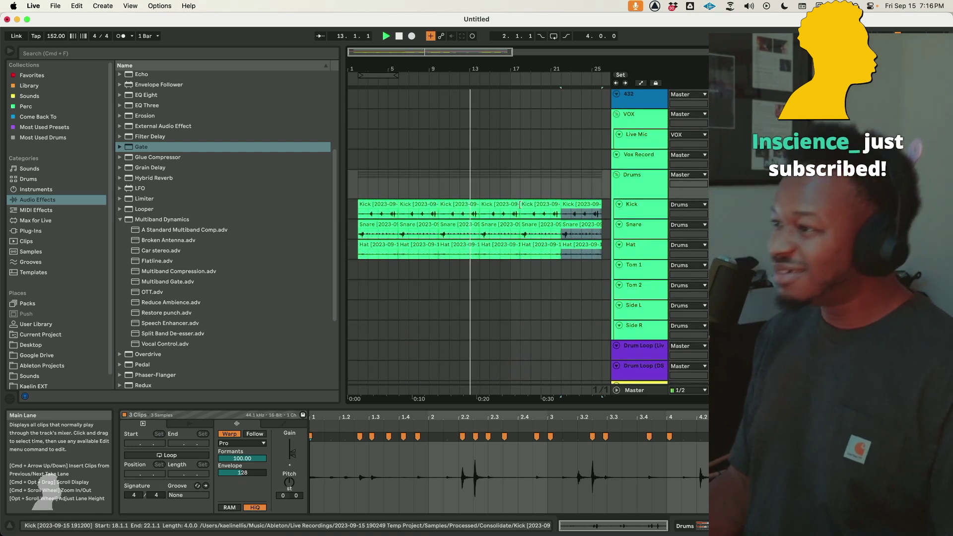
key(super+a)
right_click(387, 207)
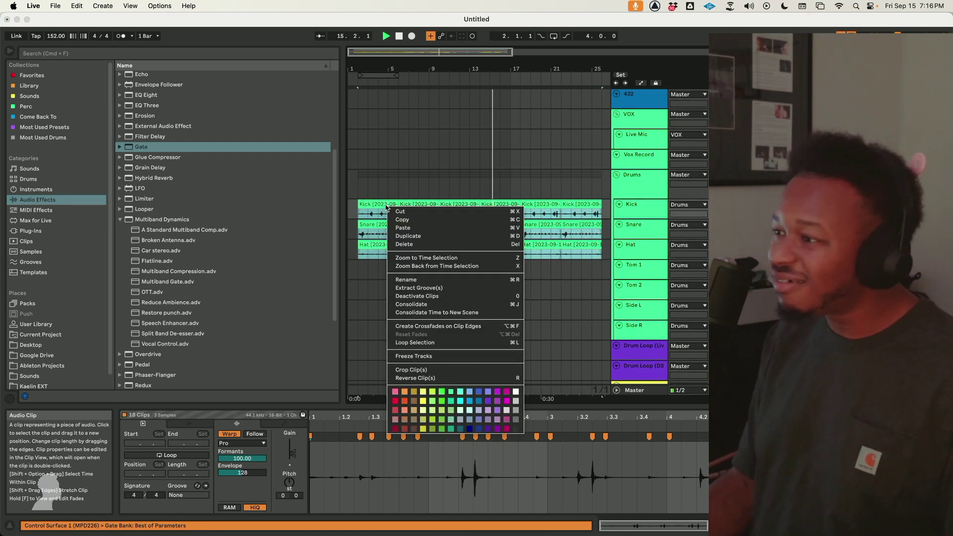
click(443, 342)
Step: Show the Drums group's device chain and set Delay Amount to 0% in the ACID FX 2.0 rack
scroll(488, 292, down, 8)
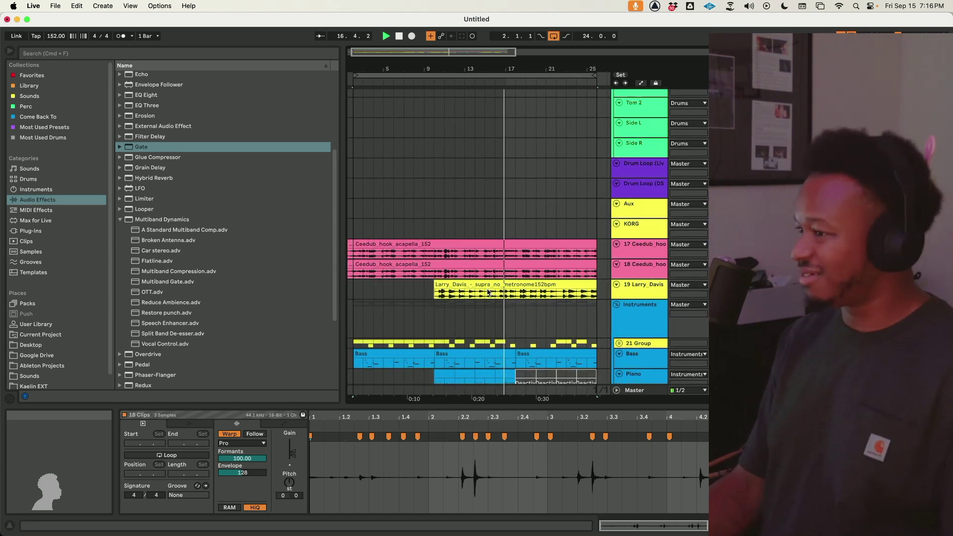
scroll(488, 292, down, 1)
scroll(488, 292, up, 8)
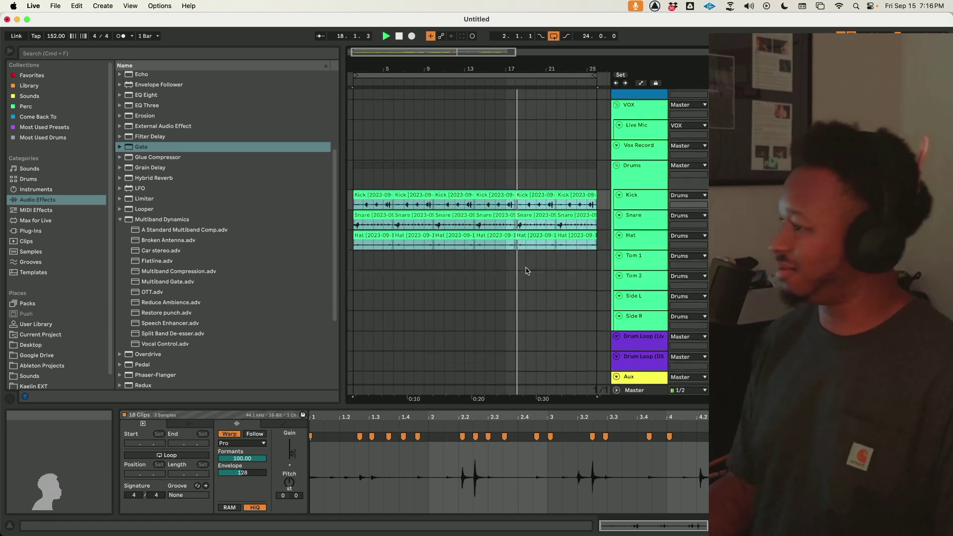
double_click(645, 169)
scroll(332, 435, left, 6)
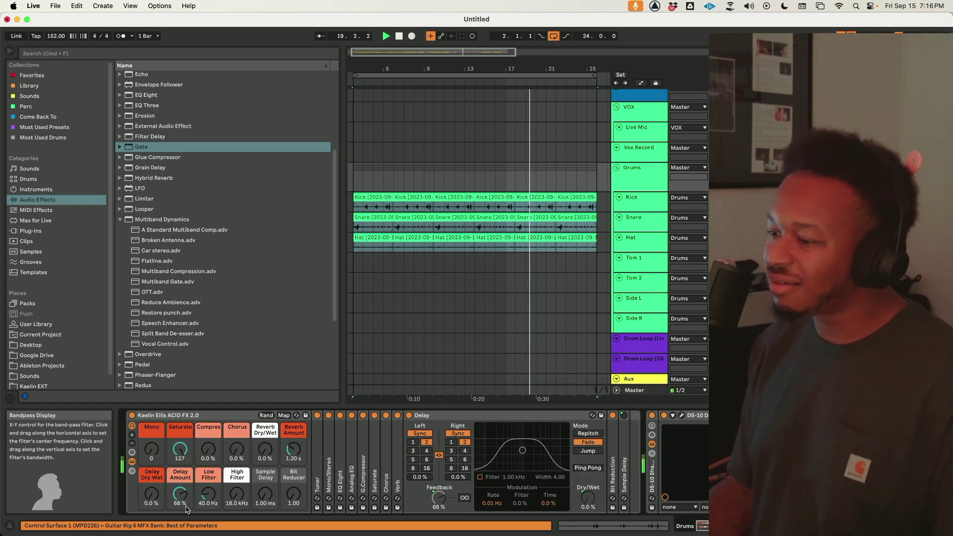
drag(154, 500, 154, 437)
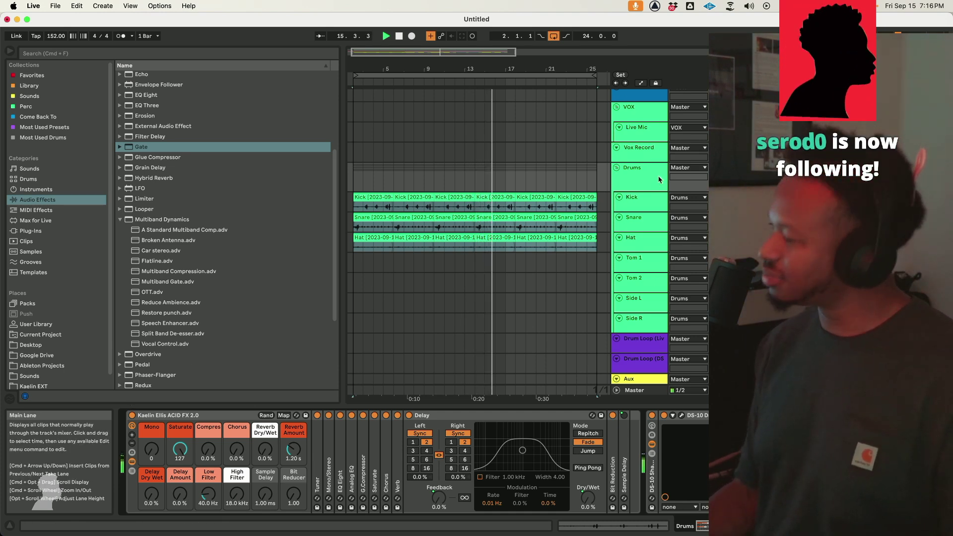
Step: Set the arrangement loop to eight bars starting at bar 17
scroll(675, 282, down, 6)
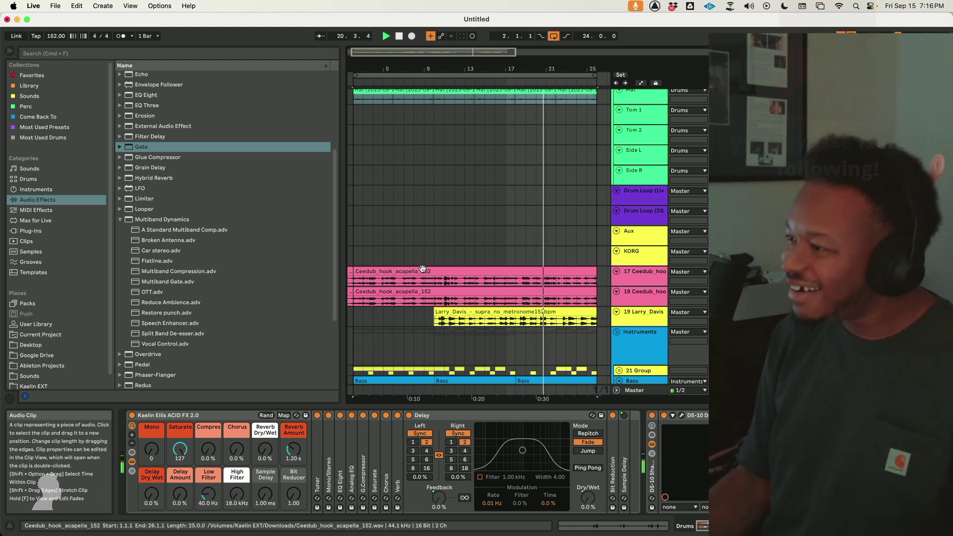
drag(355, 76, 485, 76)
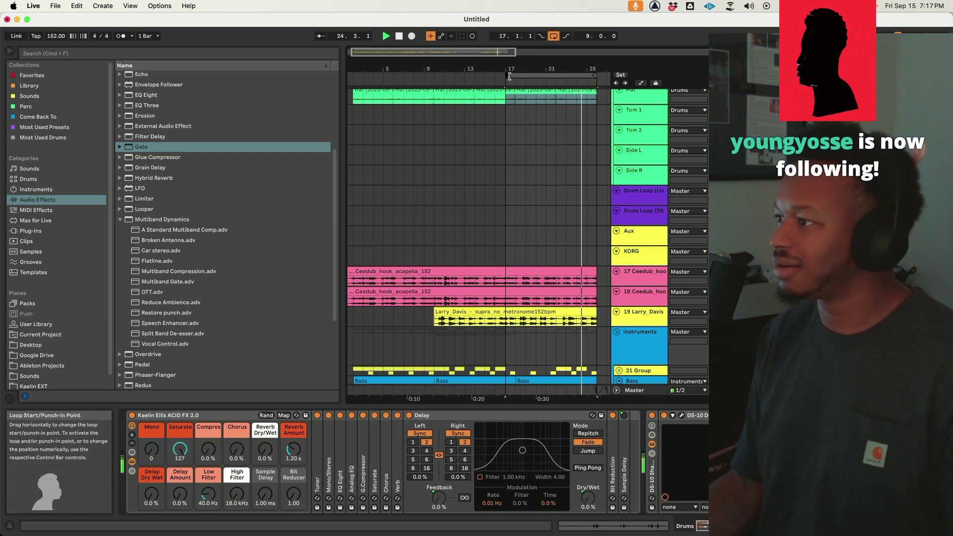
drag(510, 75, 517, 75)
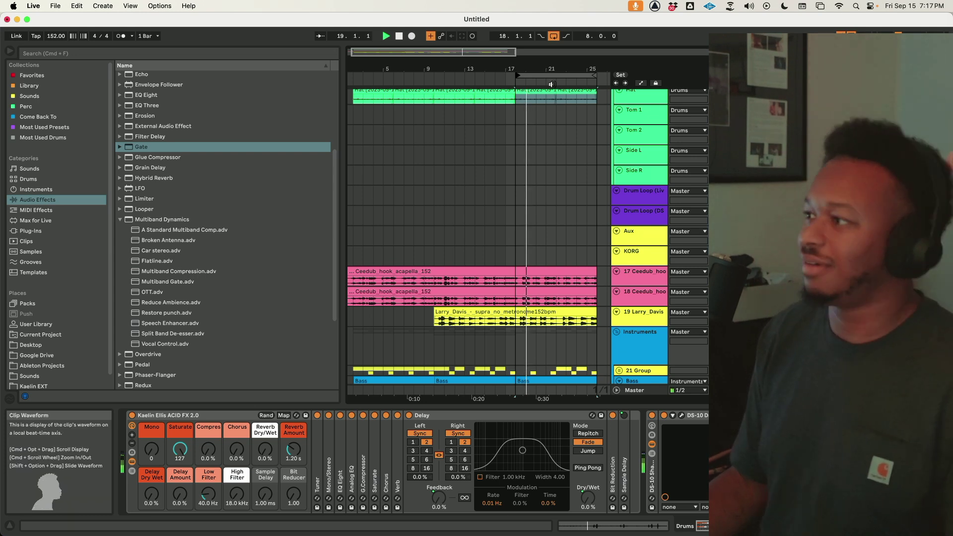
drag(553, 76, 542, 76)
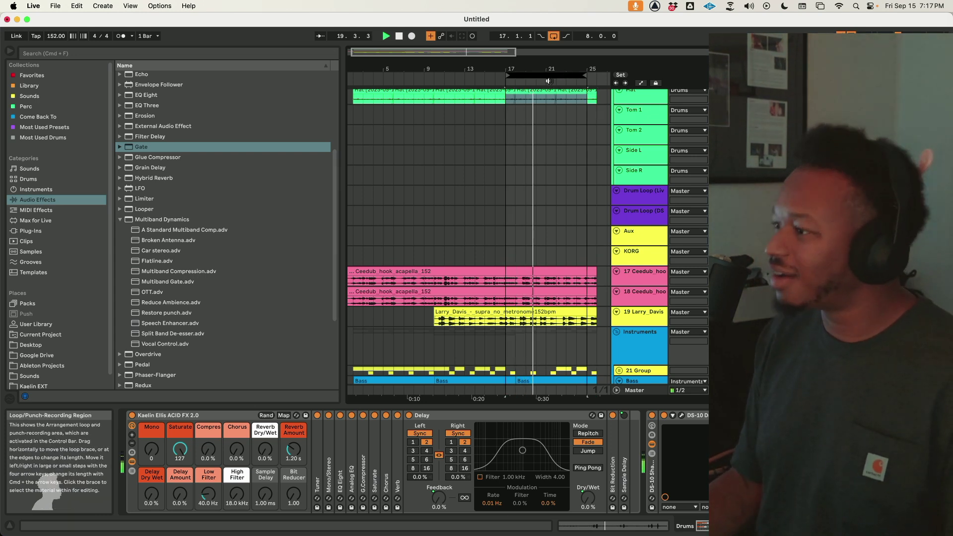
Step: Isolate bar 17 of the Kick, Snare, Hat, track 19 sample, Bass and Piano clips and deactivate that one-bar section
scroll(508, 324, down, 5)
shift+click(514, 328)
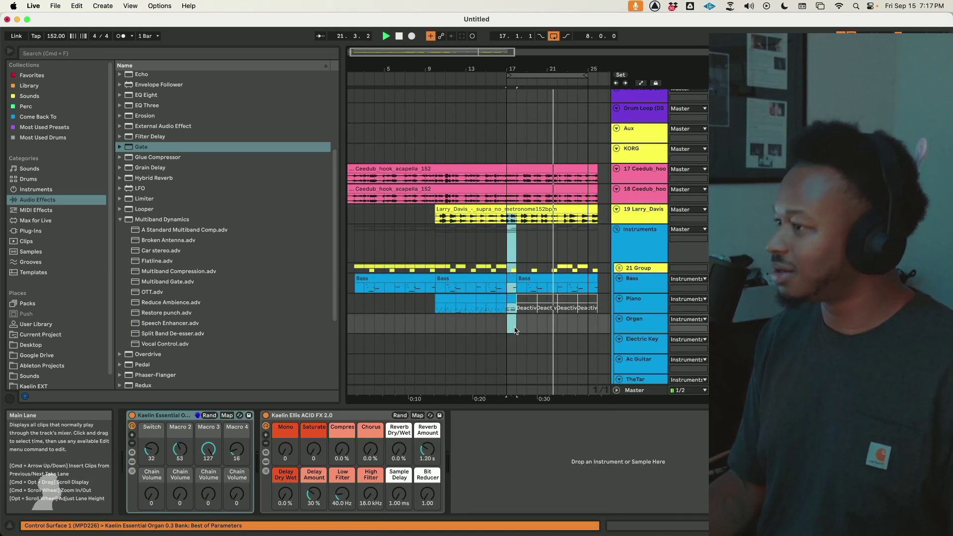
scroll(516, 328, left, 1)
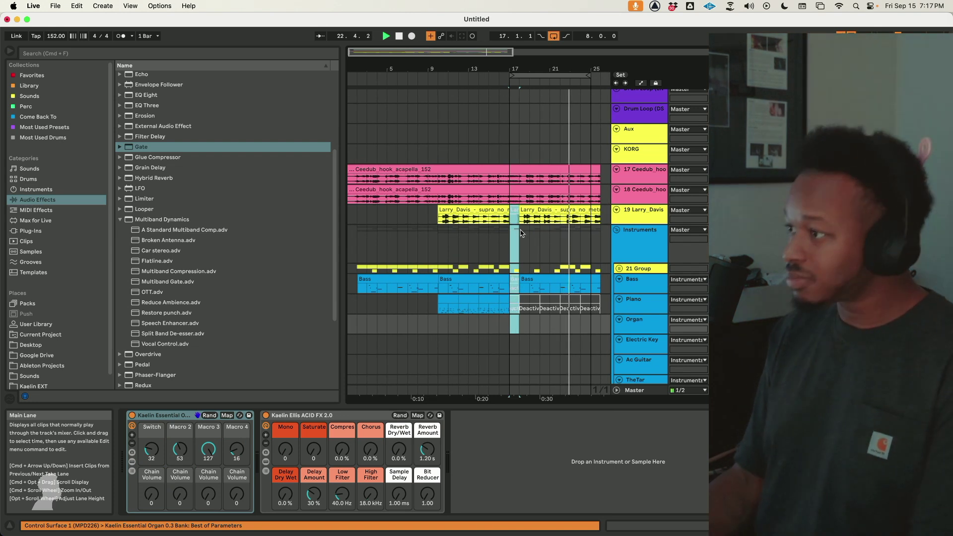
scroll(517, 298, up, 12)
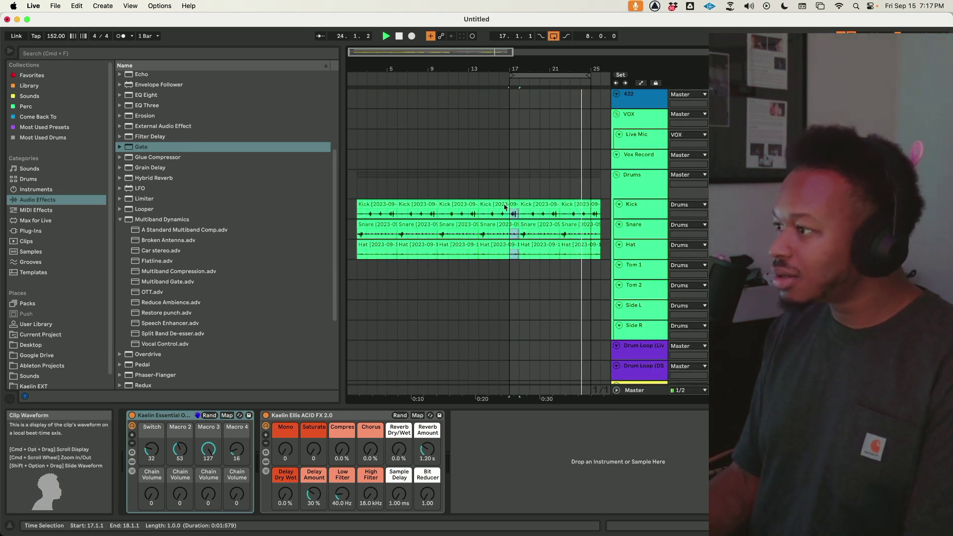
key(super+e)
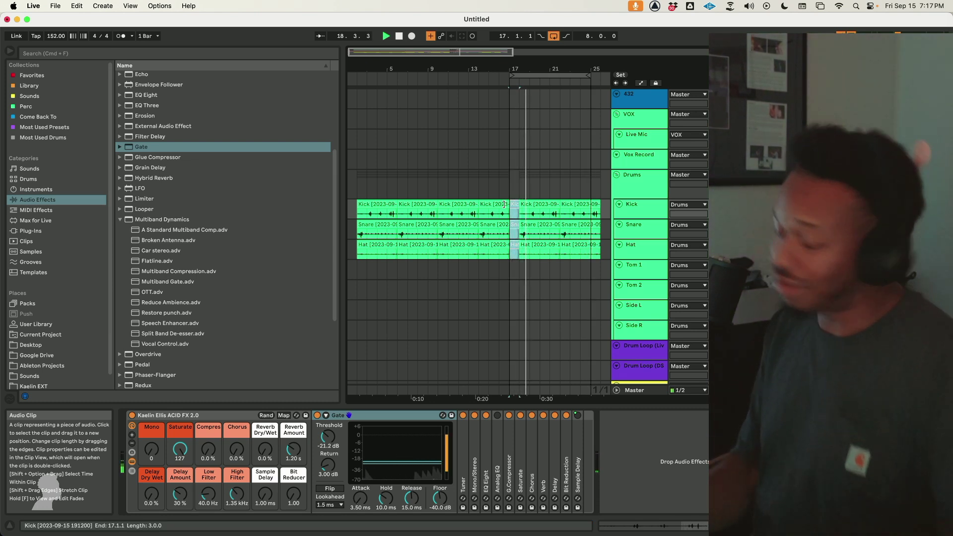
scroll(526, 205, down, 15)
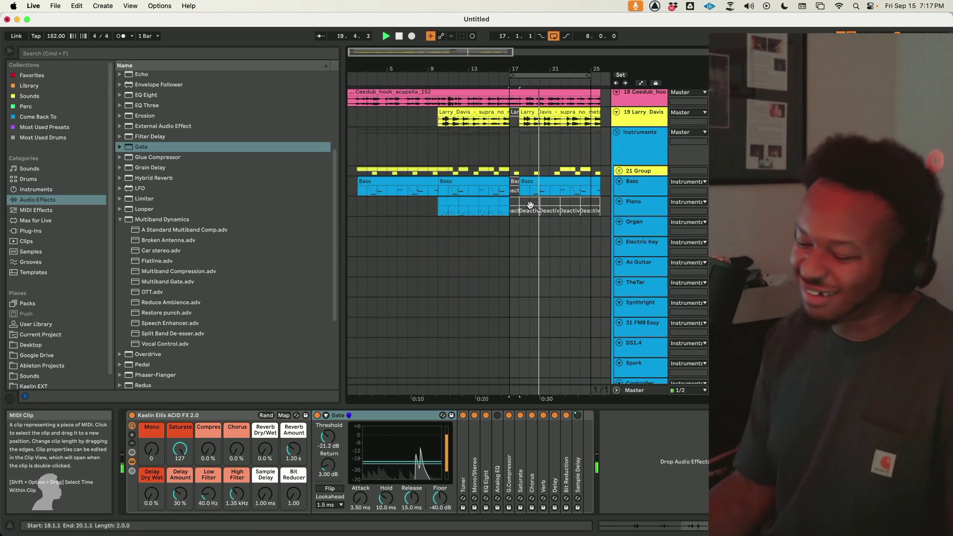
scroll(530, 205, down, 10)
scroll(530, 207, up, 9)
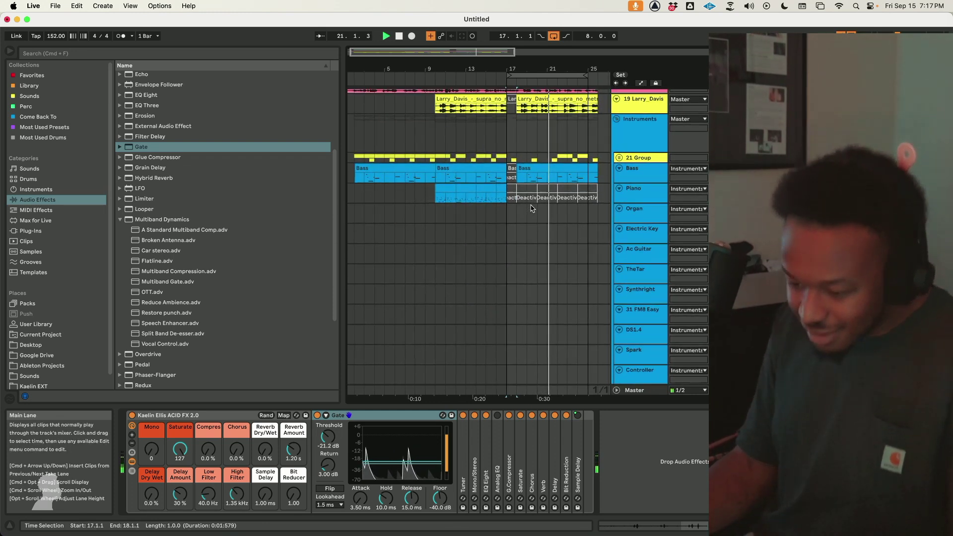
scroll(530, 208, up, 5)
Step: Set the arrangement loop to the first 24 bars along track 17's hook acapella
click(637, 194)
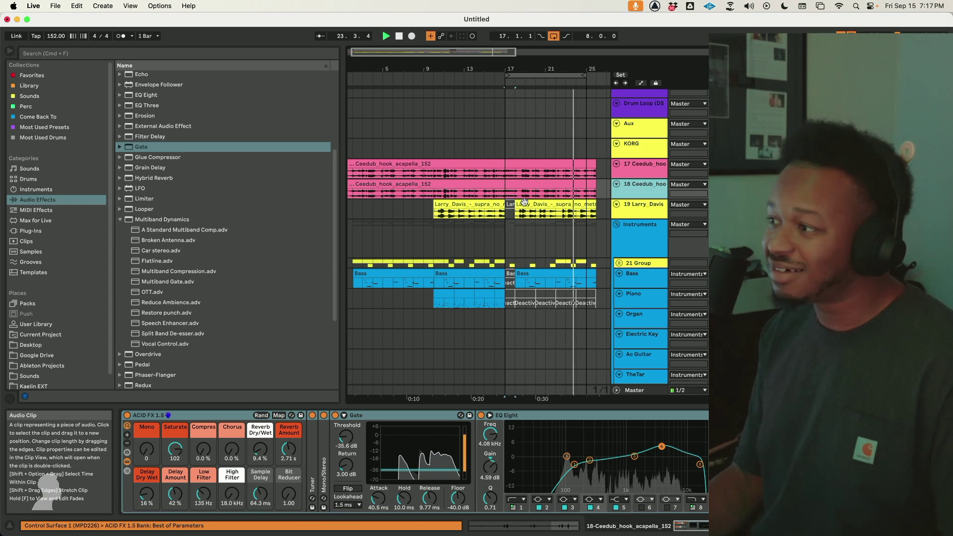
click(731, 184)
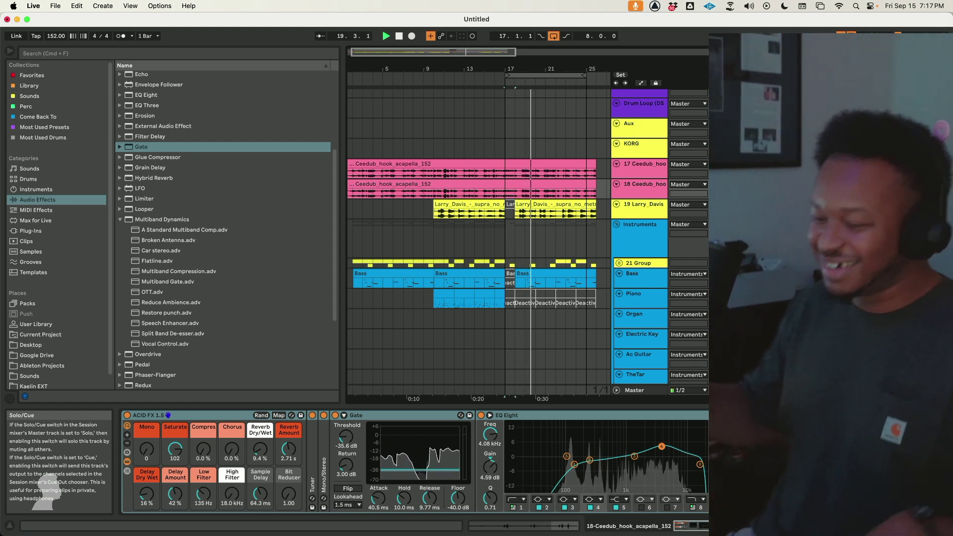
click(502, 177)
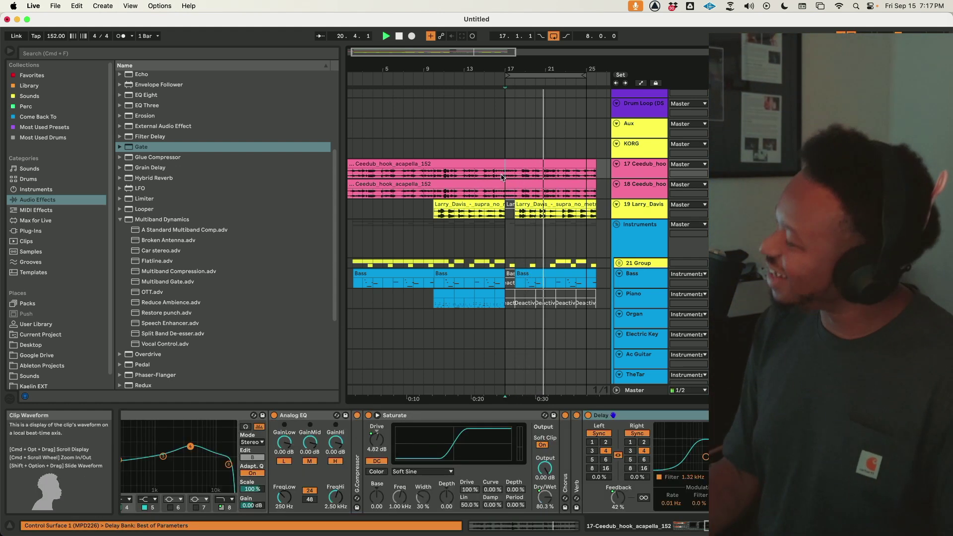
drag(586, 173, 348, 171)
key(super+l)
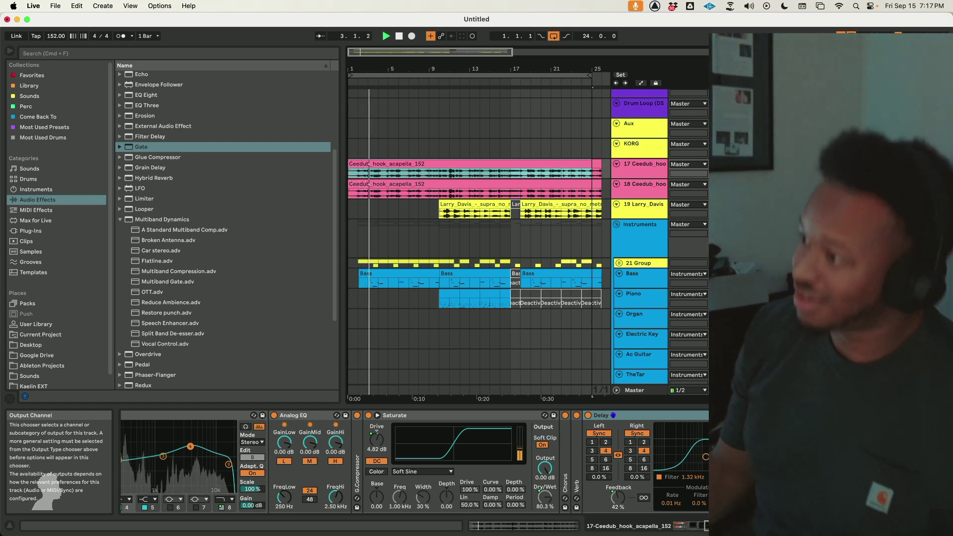
Step: Trim the start of track 18's hook acapella to bar 9 and deactivate its sections at bars 10–11 and bar 13
click(440, 209)
drag(350, 184, 425, 194)
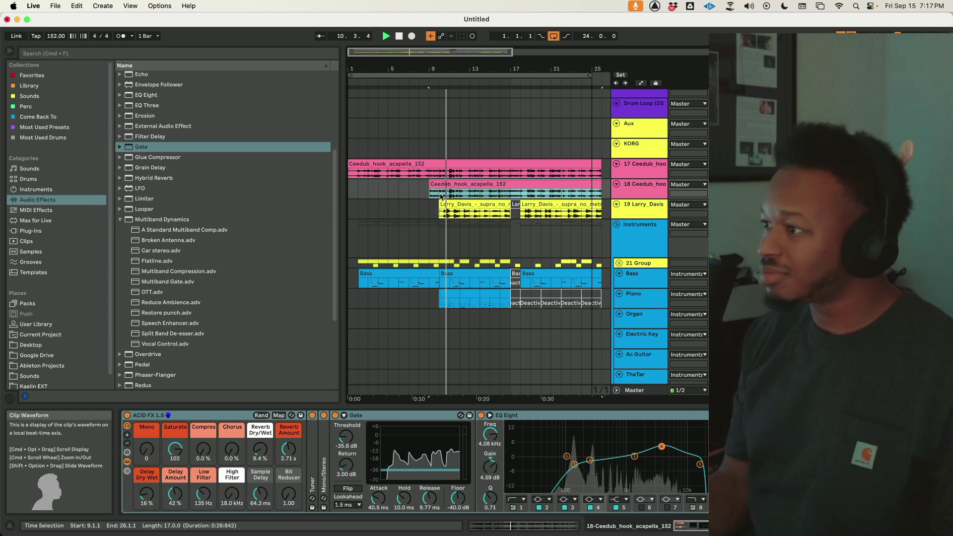
drag(441, 196, 461, 196)
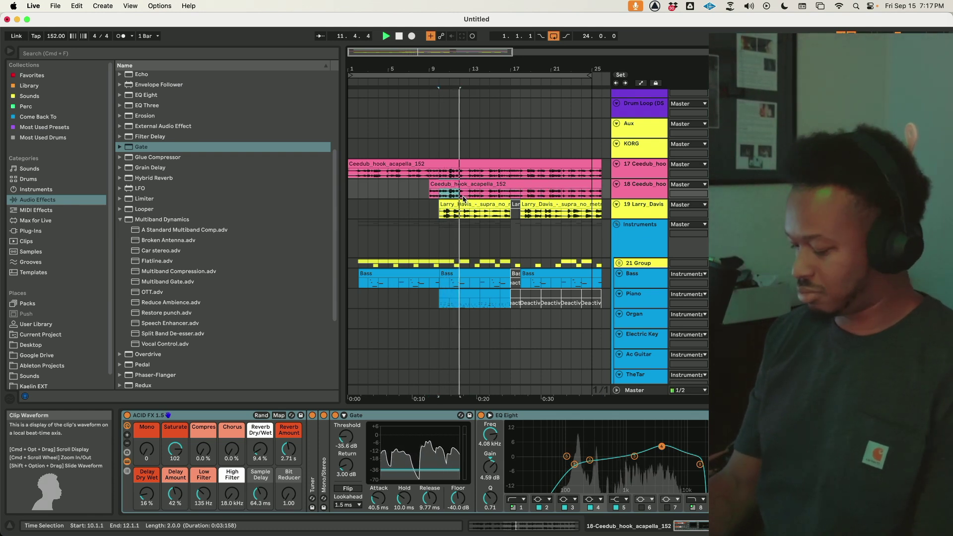
key(super+e)
drag(472, 198, 486, 196)
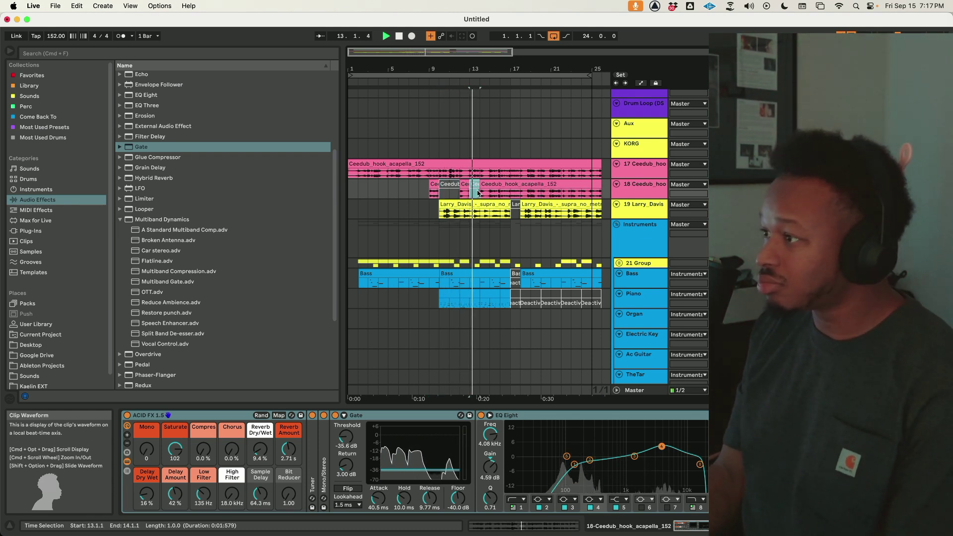
click(485, 182)
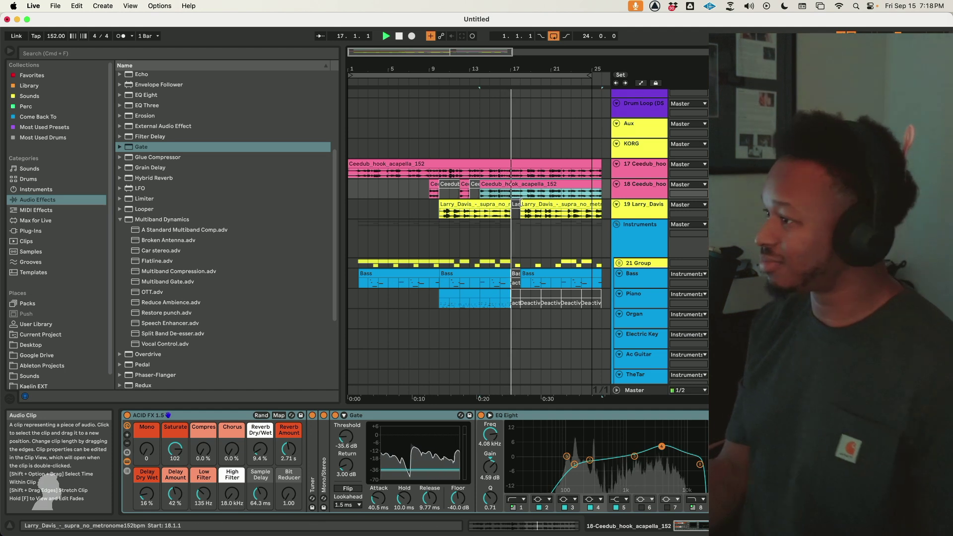
scroll(523, 223, up, 5)
scroll(529, 238, down, 7)
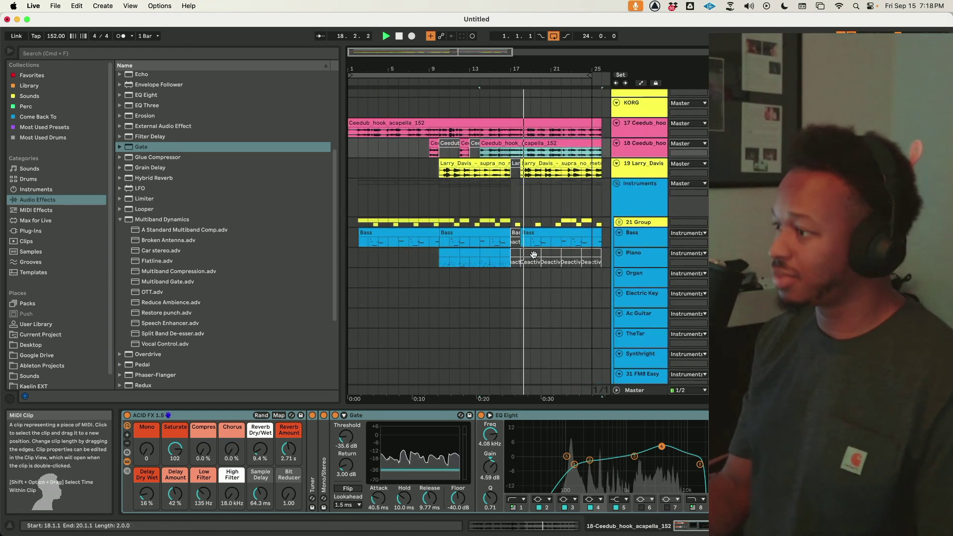
click(534, 254)
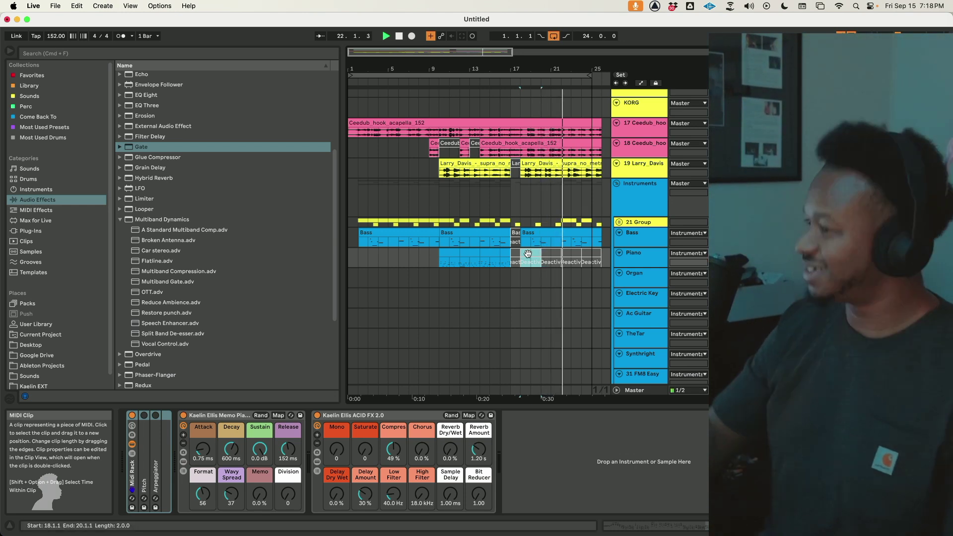
scroll(528, 254, up, 6)
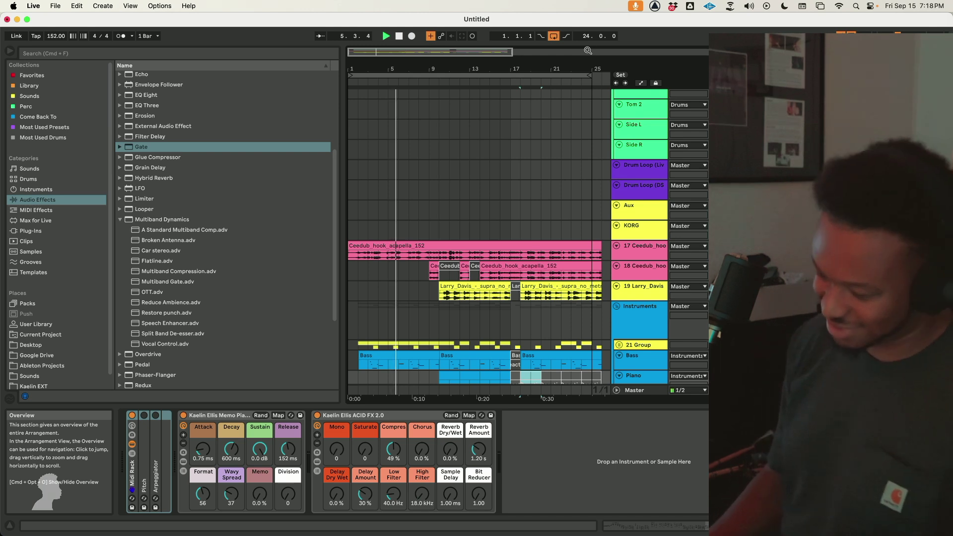
Step: Show the device chain of track 17's hook acapella and turn off the arrangement loop
click(701, 253)
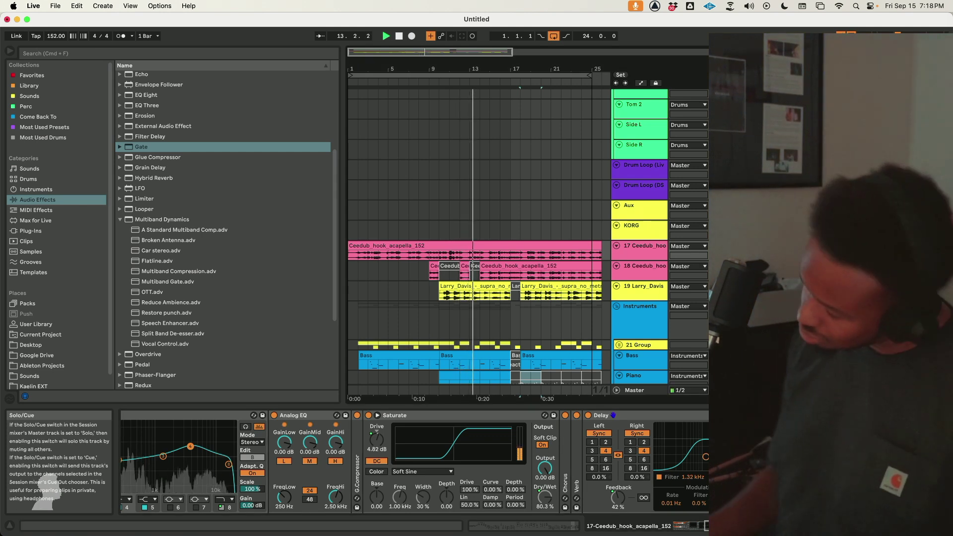
click(554, 36)
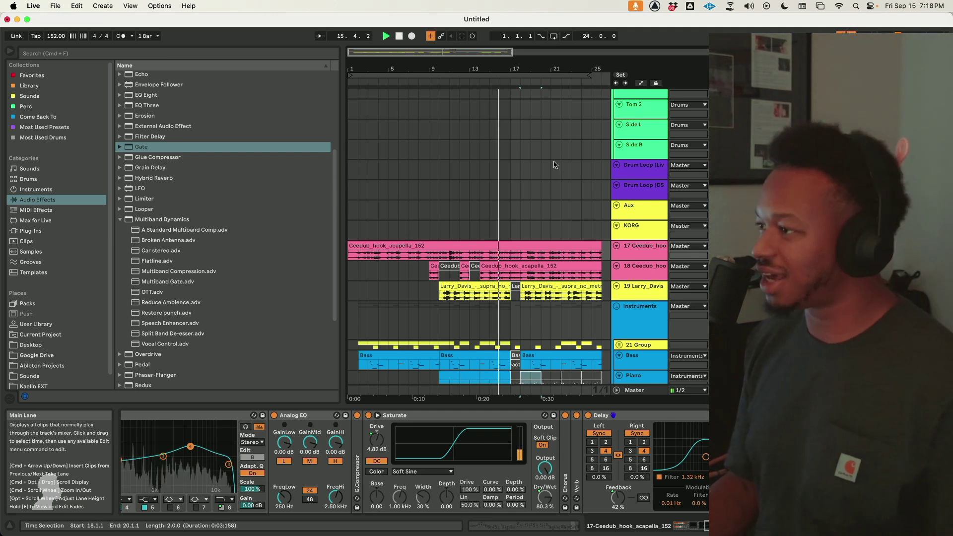
Step: Start saving the Live Set and choose the Sept folder inside Ableton Projects/2023 as its location
key(super+s)
click(431, 187)
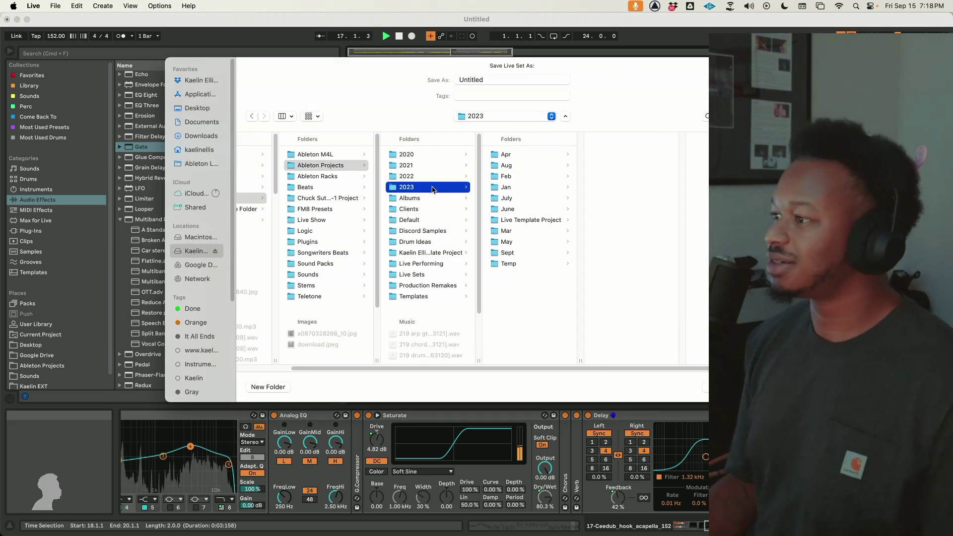
click(486, 94)
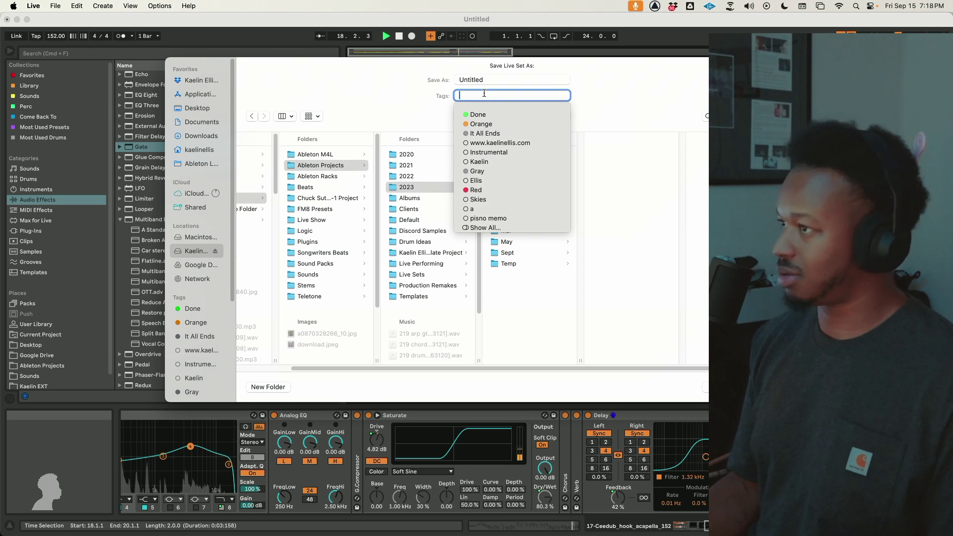
double_click(482, 80)
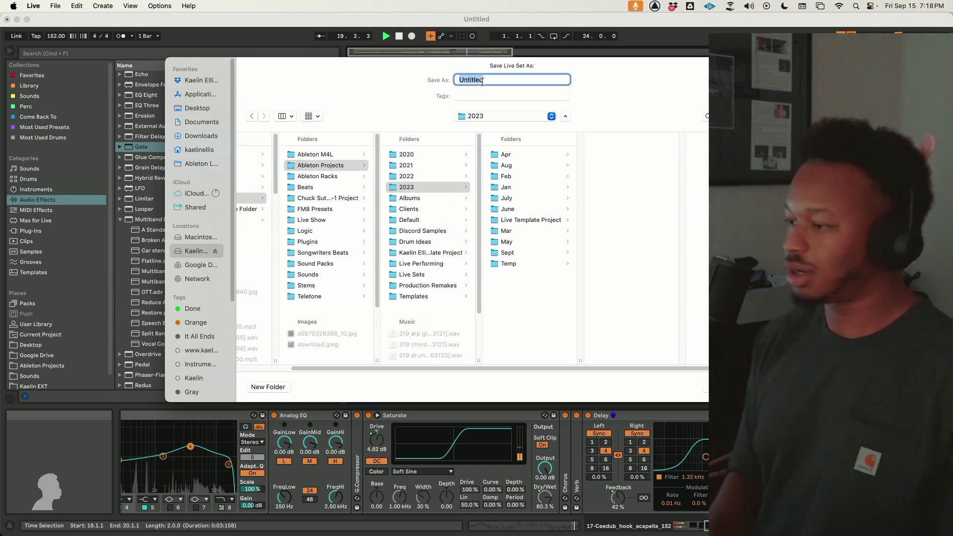
click(507, 253)
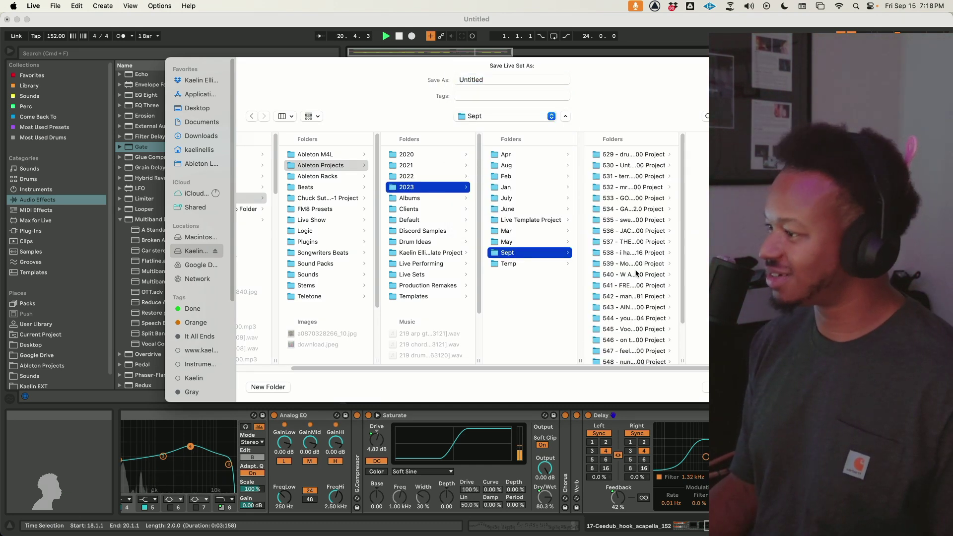
Step: Enter "553 - W CEEDUBELU AND AT AND BRIDGE OF ELDEN AND" as the beginning of the set's file name
click(490, 79)
text(553 - W )
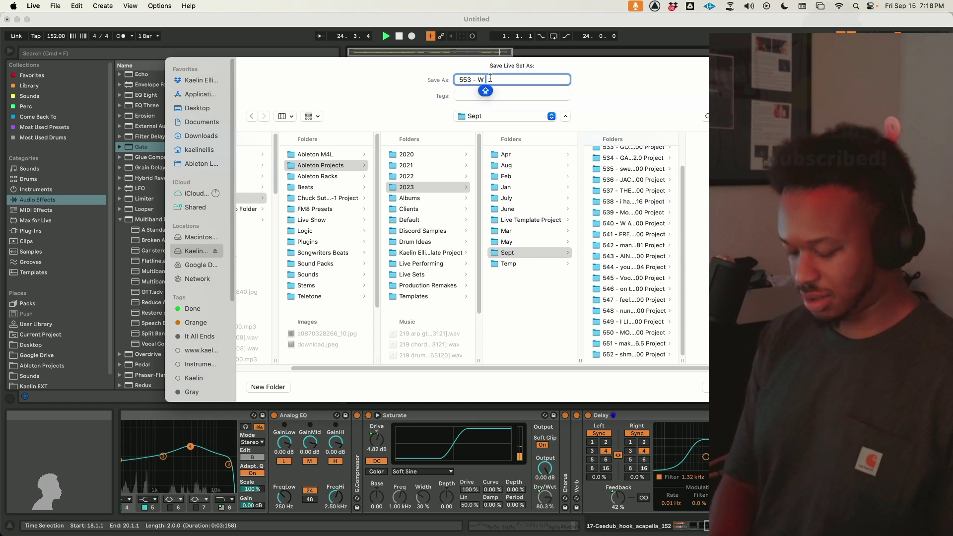
text(CEEDU)
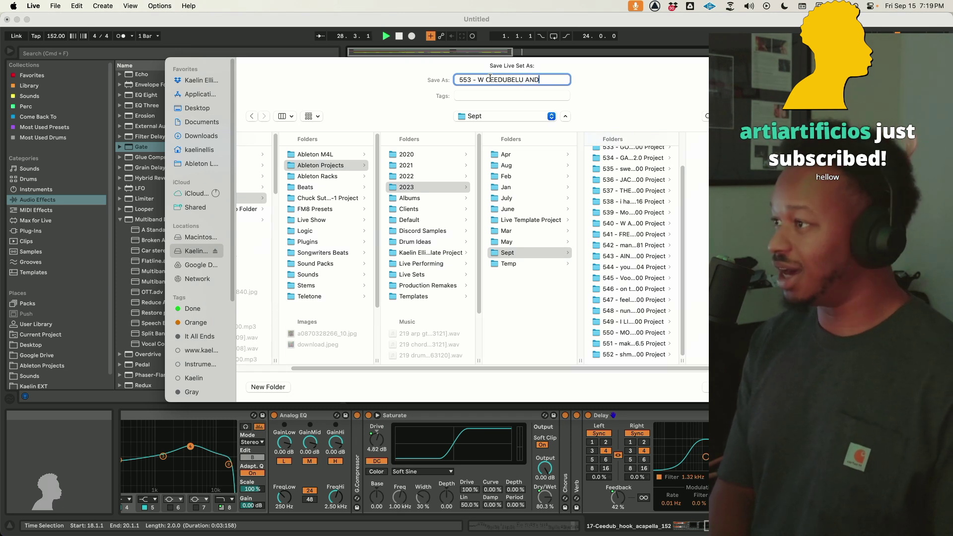
text(BELU AND)
key(Caps_Lock)
text(AT)
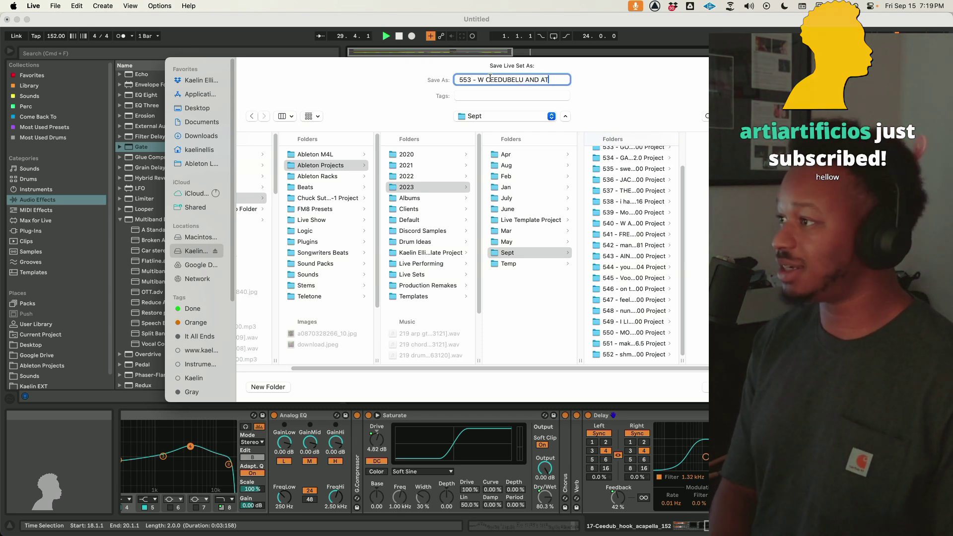
text( AND BR)
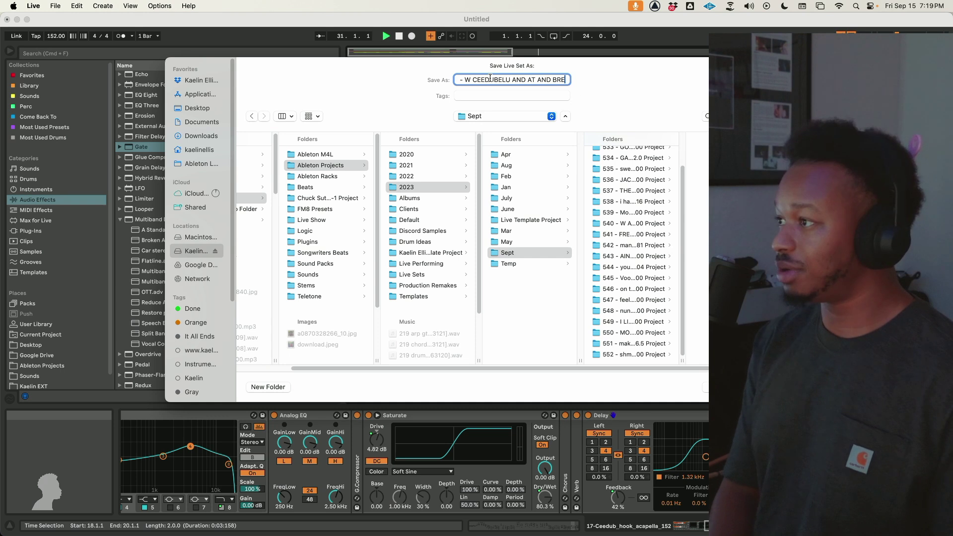
text(IDGE OF ELDEN AND)
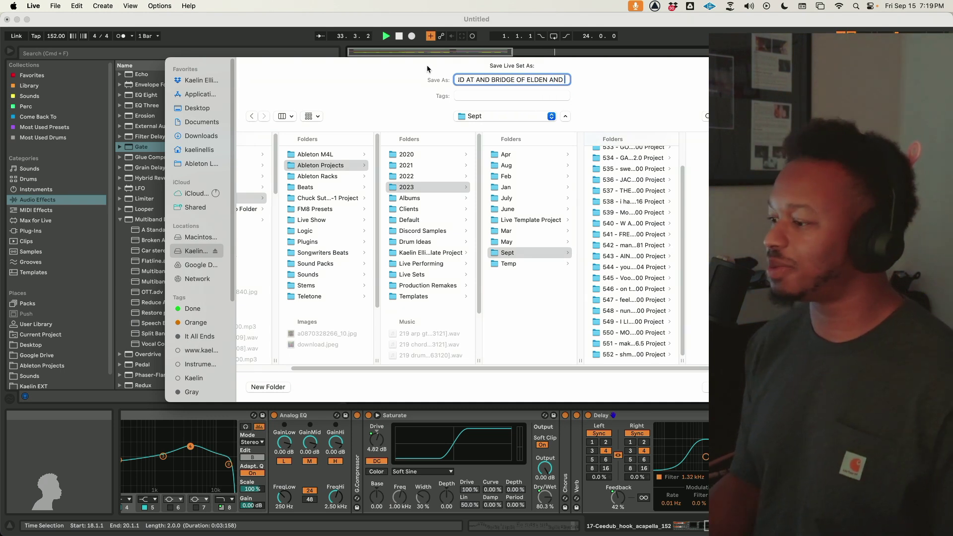
Step: Switch to Chrome to check the sample contributors in Discord's sample-library channel, and return to Ableton Live
mouse_move(510, 527)
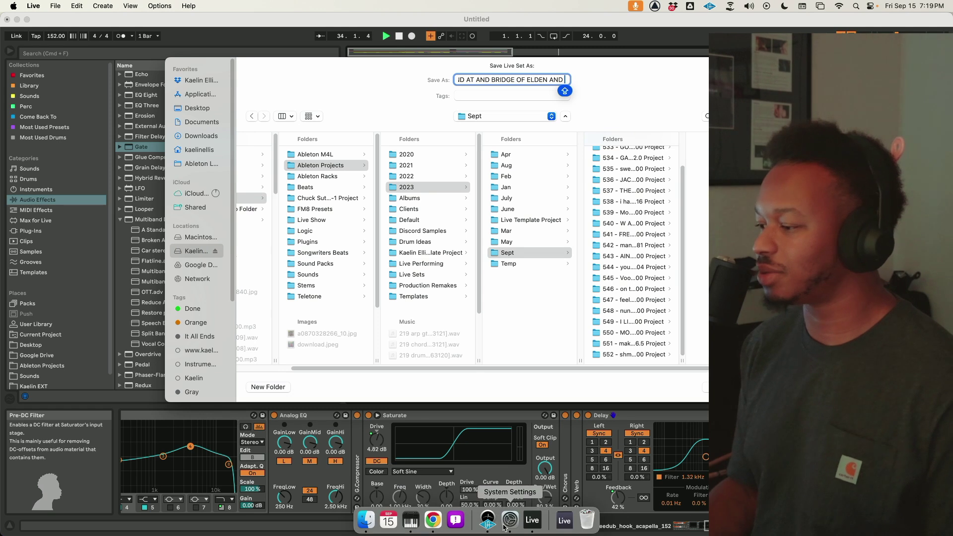
click(432, 521)
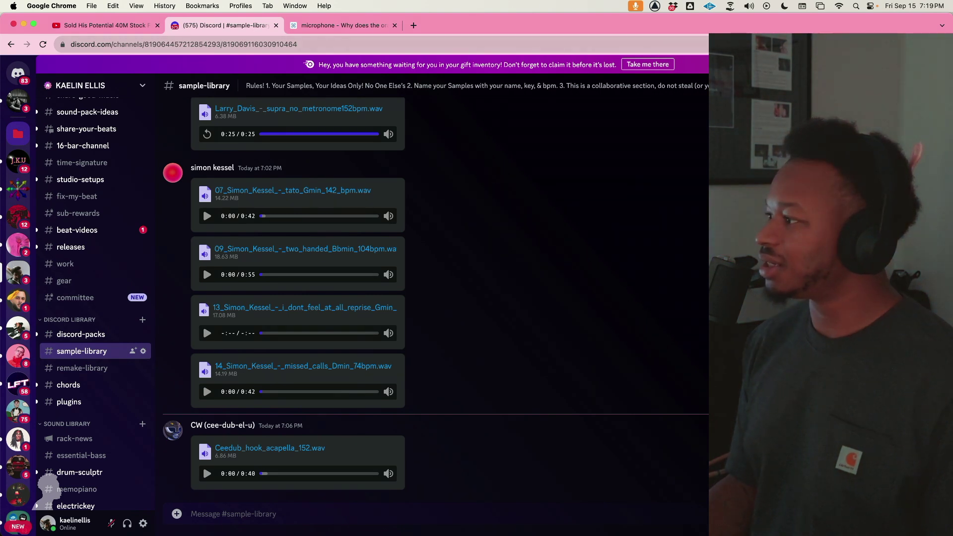
mouse_move(536, 533)
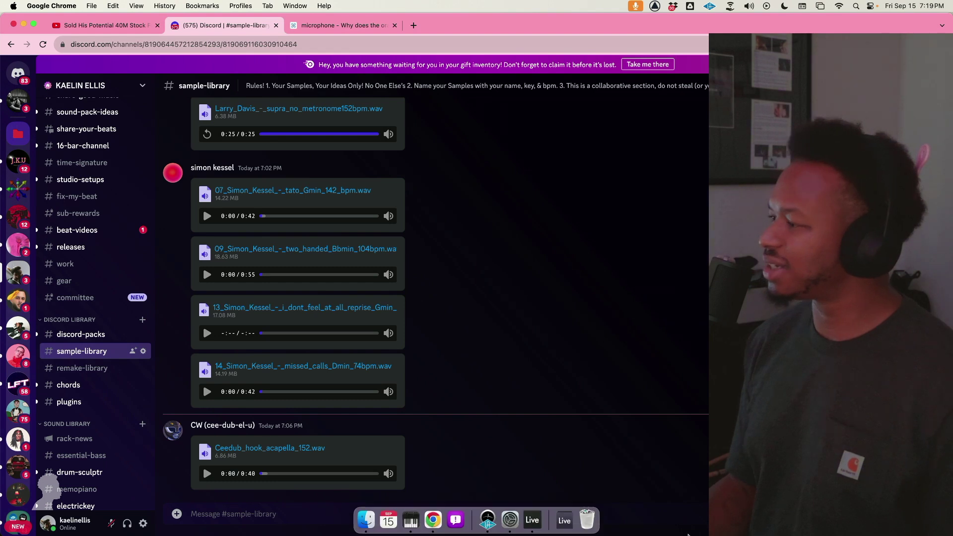
click(533, 520)
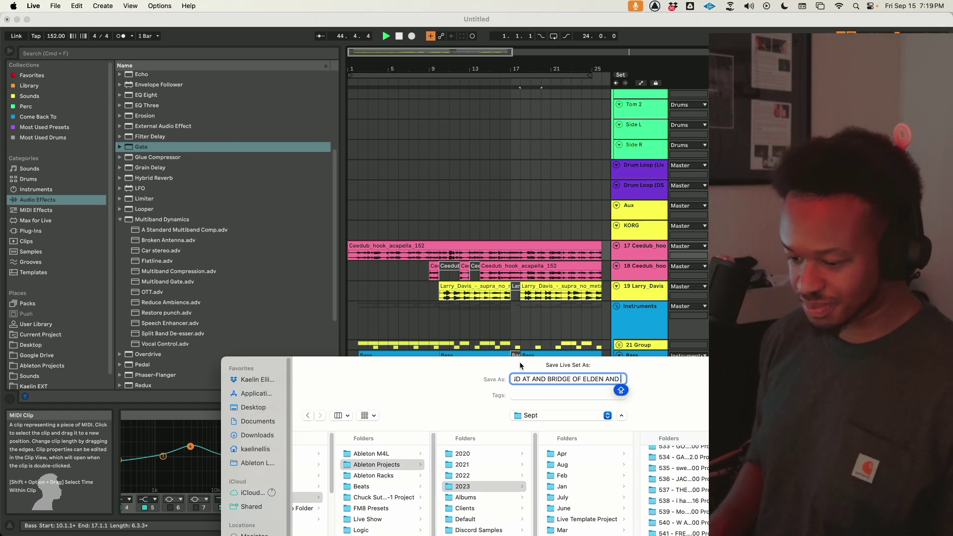
Step: Complete the set's file name with the remaining contributor's first name in capitals followed by " - 152.0"
drag(451, 370, 429, 170)
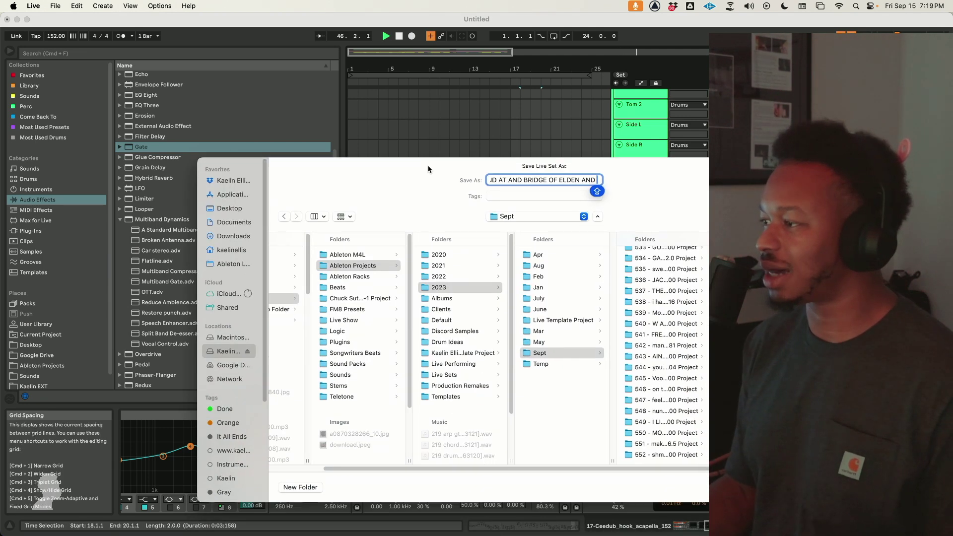
text(S)
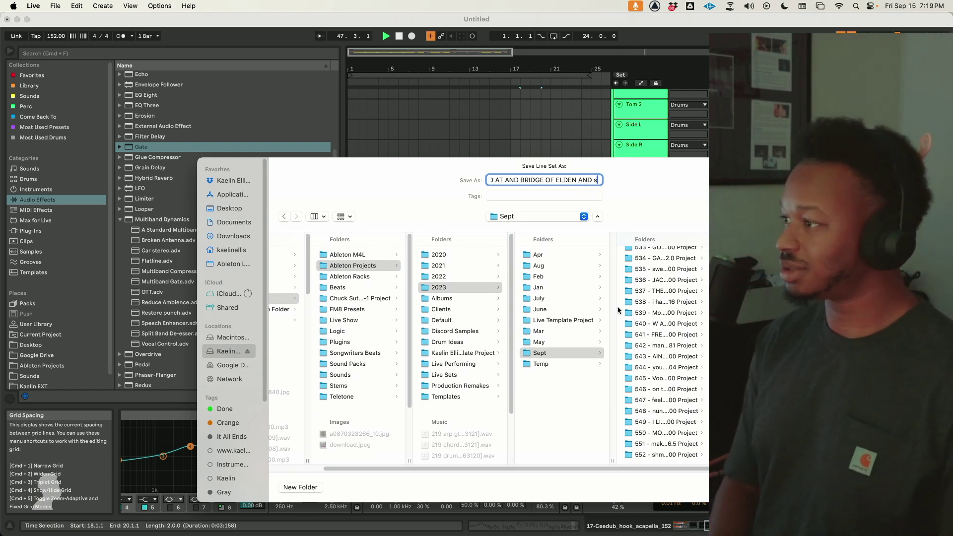
text(IMON)
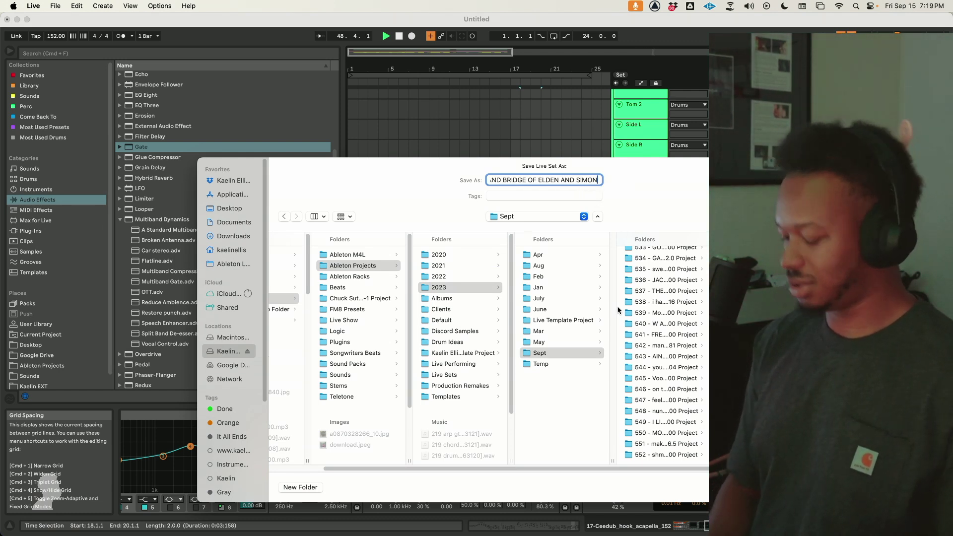
text( - 152.0)
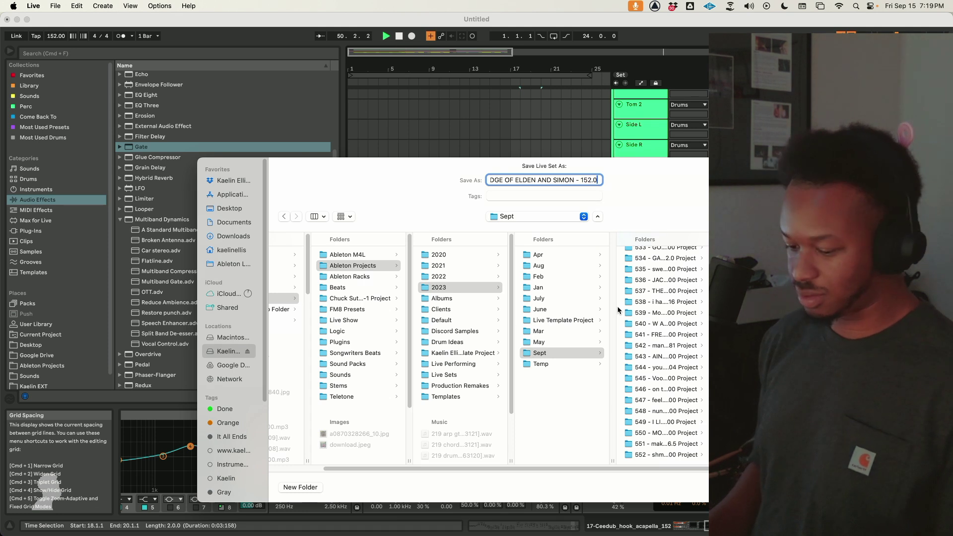
Step: Save the Live Set under the entered name and delete the temporary project files
key(Return)
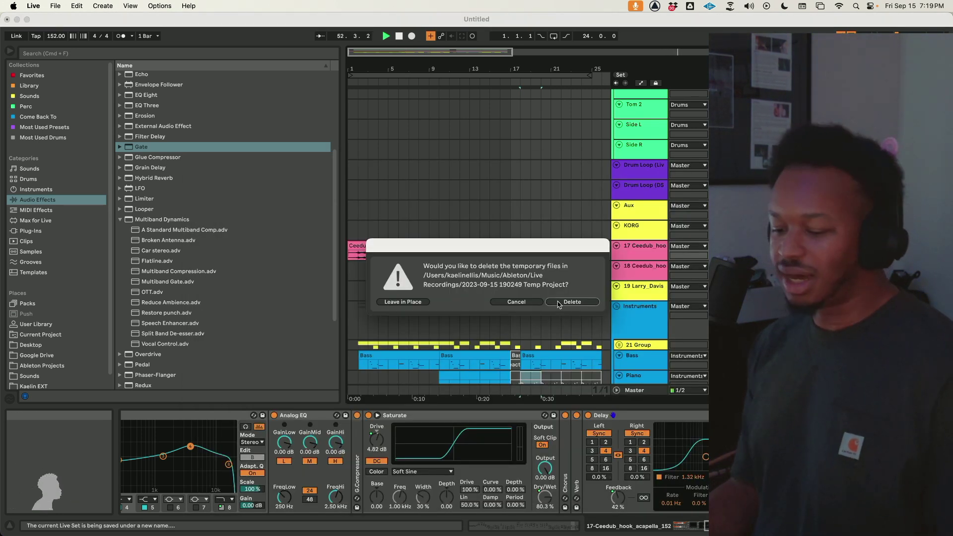
click(559, 303)
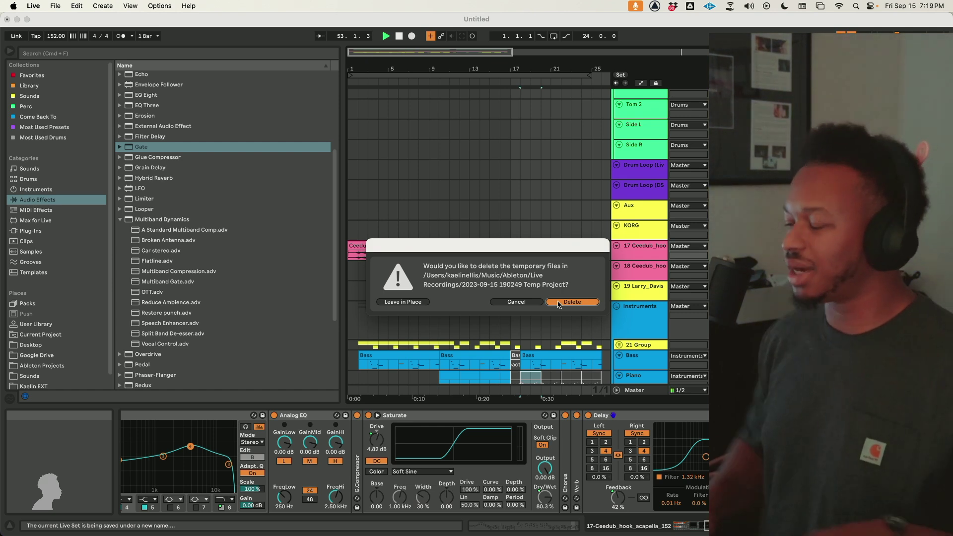